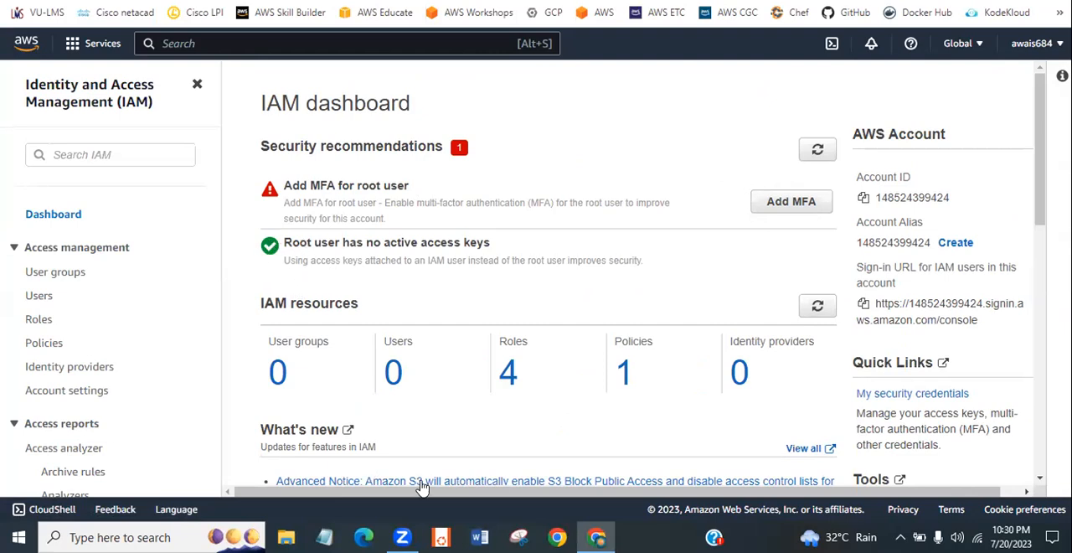
- Examine the IAM dashboard's security recommendations on root user MFA and root user access keys
drag(284, 243, 509, 256)
click(581, 277)
mouse_move(1041, 105)
mouse_down()
mouse_move(1043, 292)
mouse_move(1037, 106)
mouse_up()
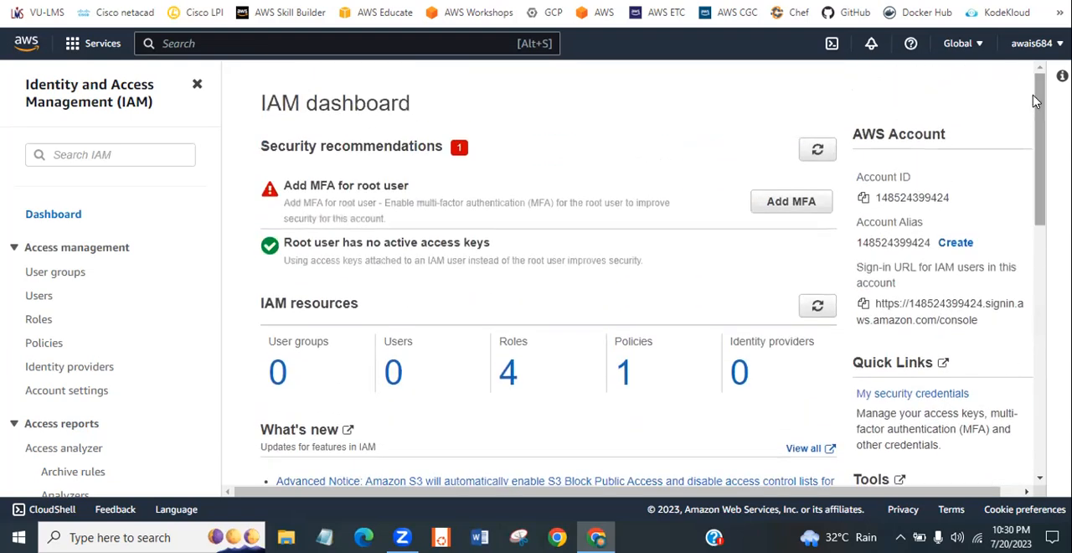
drag(1048, 128, 793, 145)
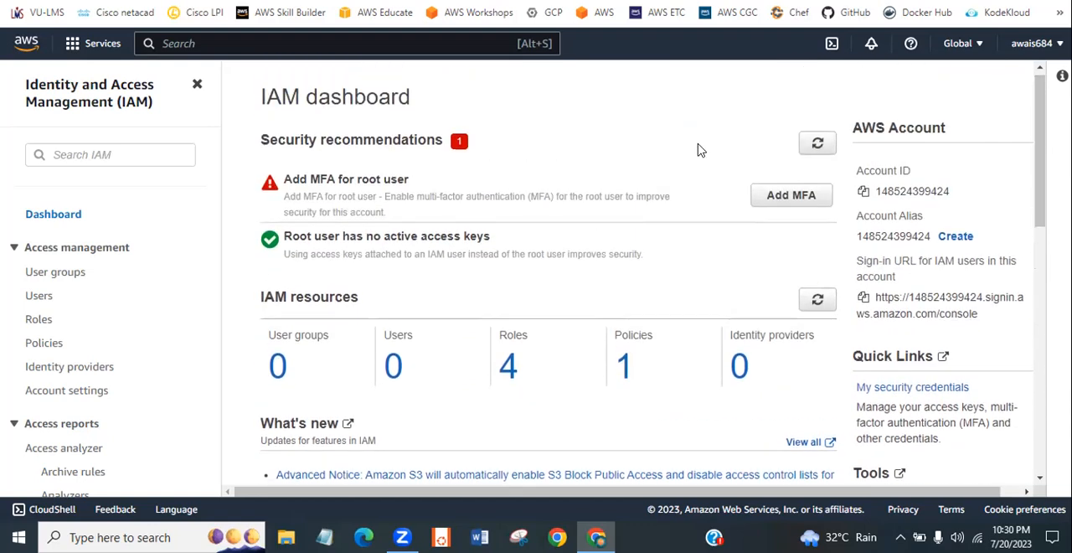
click(818, 151)
drag(343, 230, 501, 234)
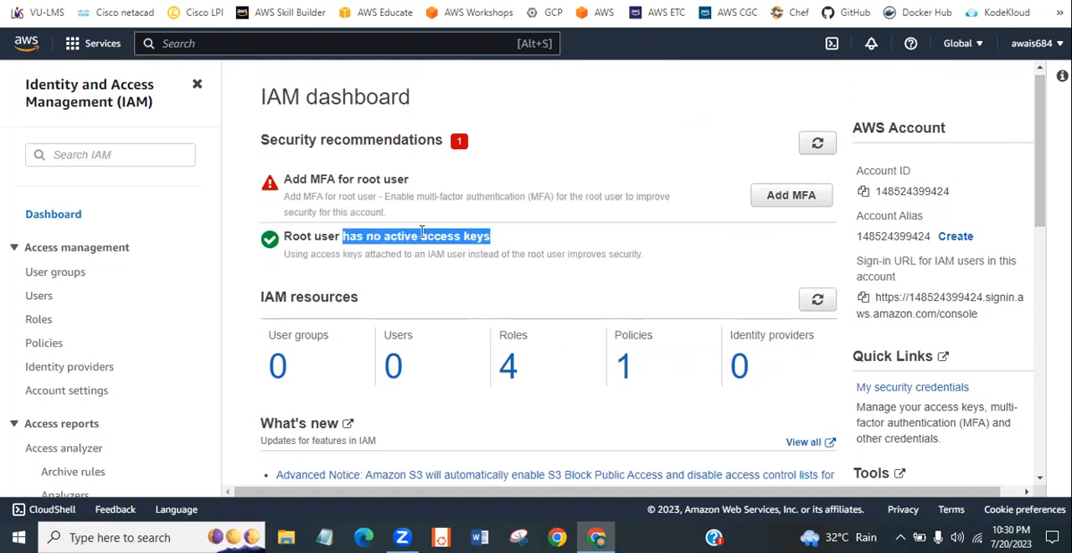
click(368, 247)
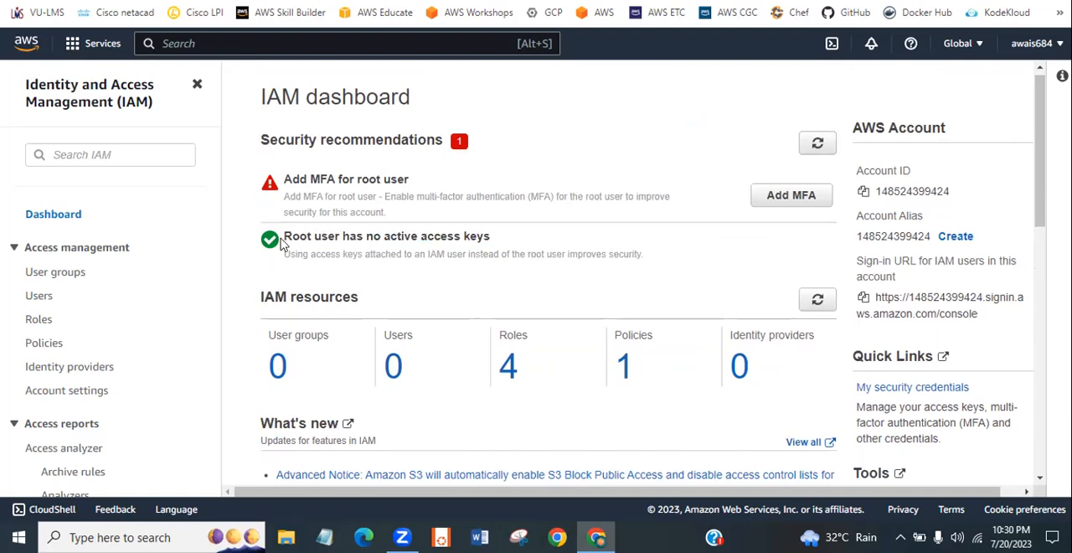
drag(284, 238, 696, 278)
click(695, 277)
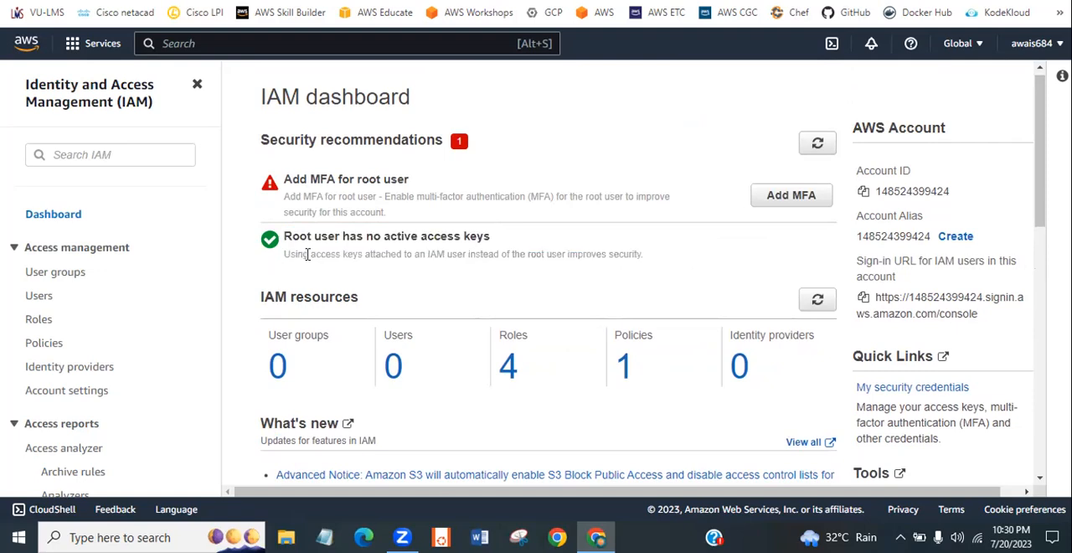
drag(298, 256, 620, 259)
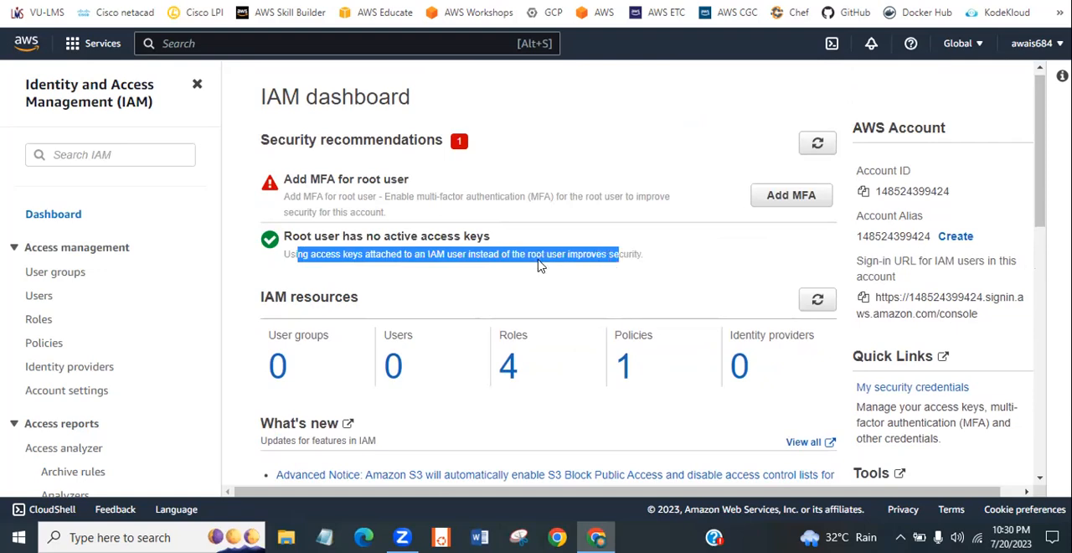
click(282, 230)
drag(280, 242, 398, 218)
drag(287, 232, 342, 236)
click(368, 241)
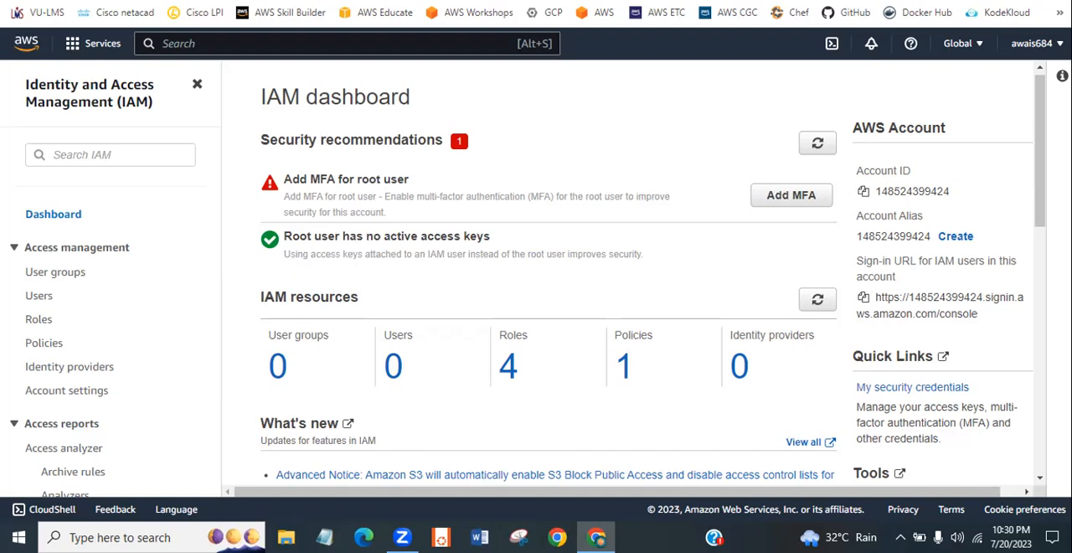
mouse_move(1040, 205)
mouse_down()
mouse_move(1026, 448)
mouse_move(1038, 210)
mouse_up()
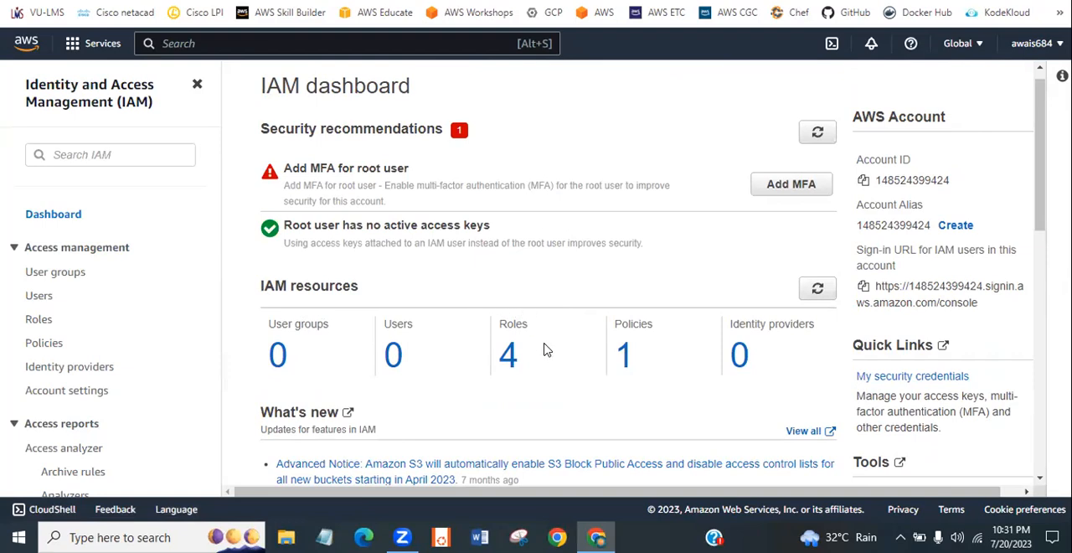
- Permanently delete the customer managed policy new-policy, entering its name as confirmation, and dismiss the notification
click(627, 355)
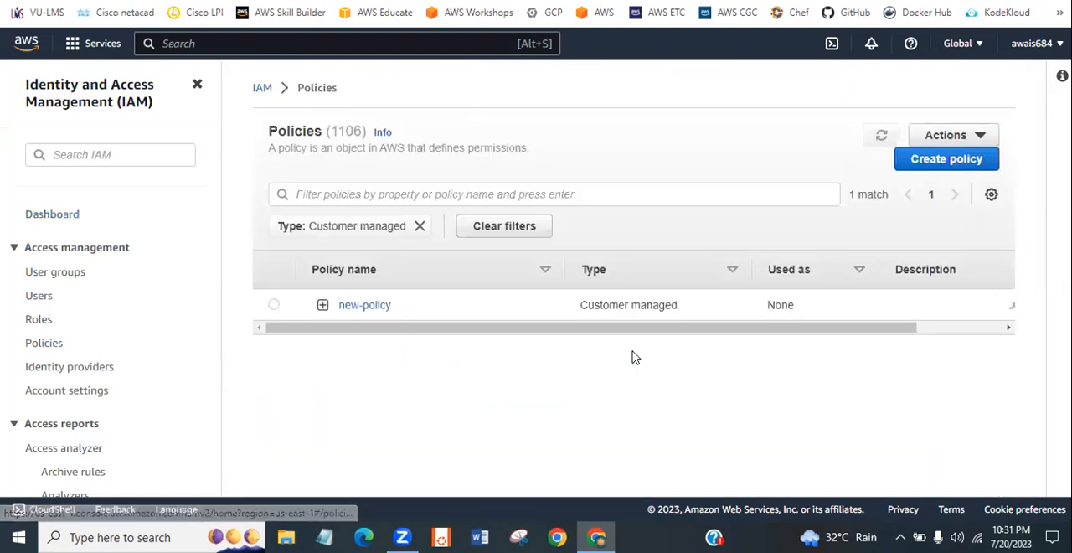
click(274, 305)
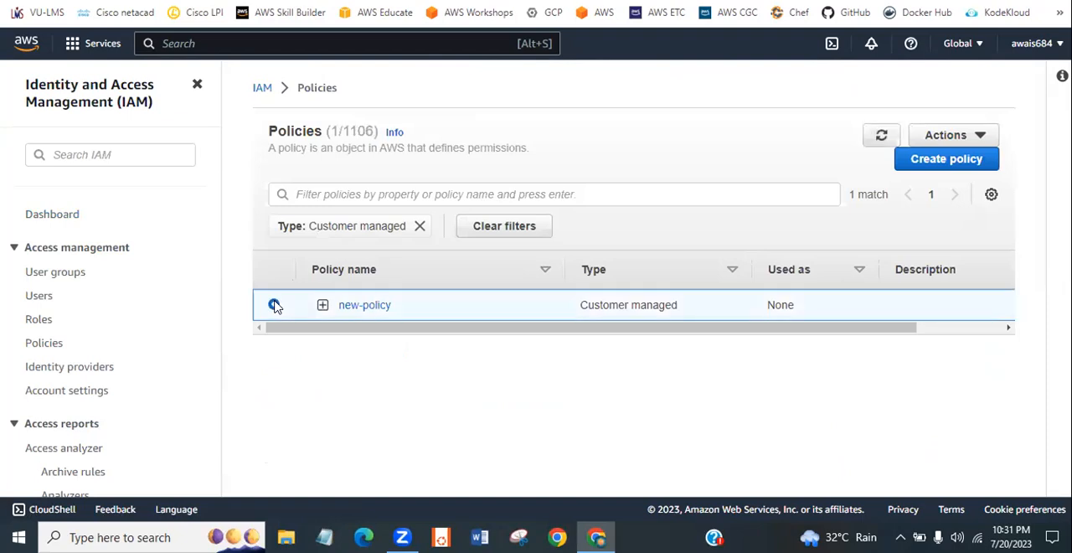
click(961, 141)
click(941, 209)
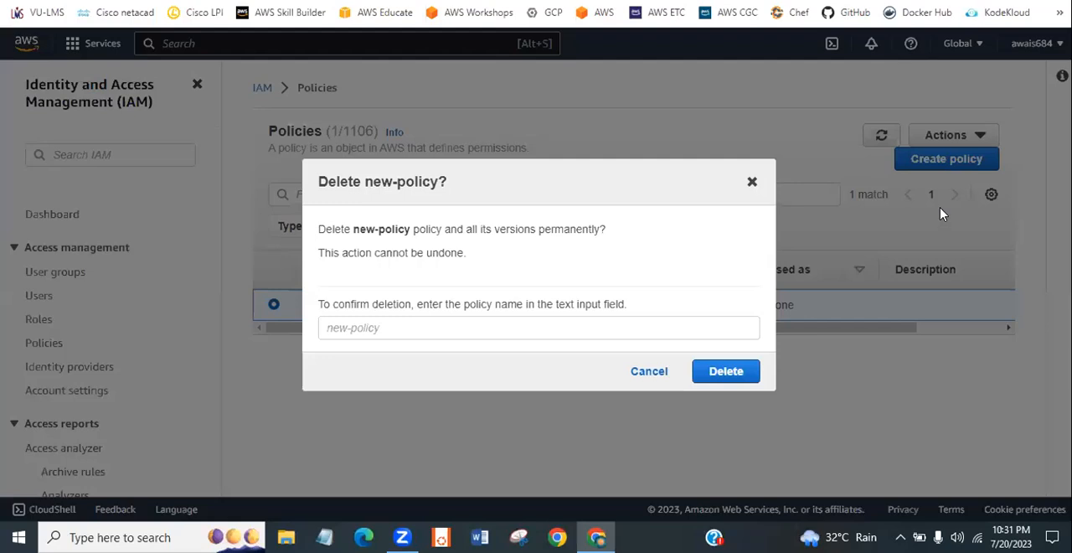
click(511, 321)
text(nw)
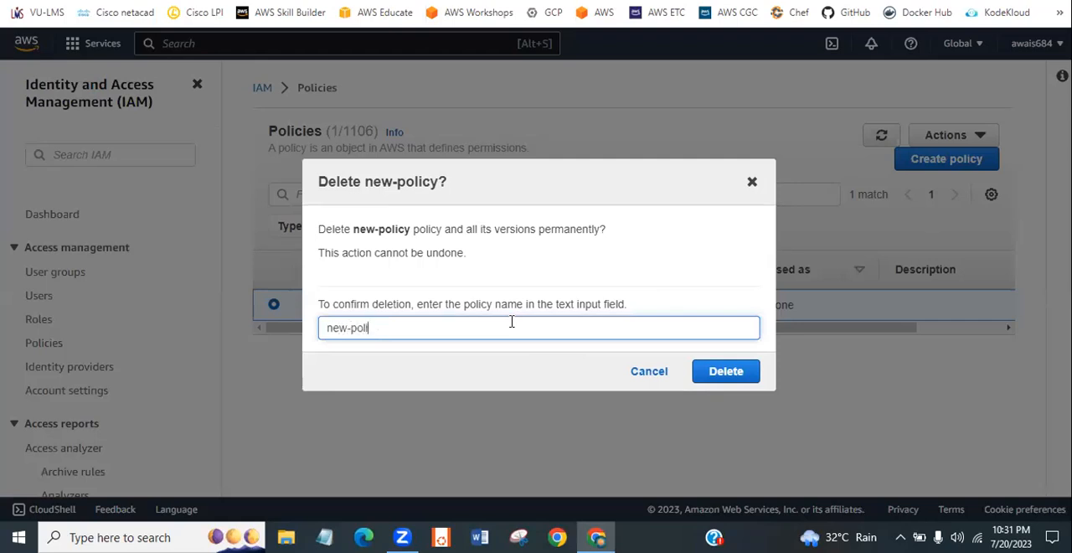
click(721, 374)
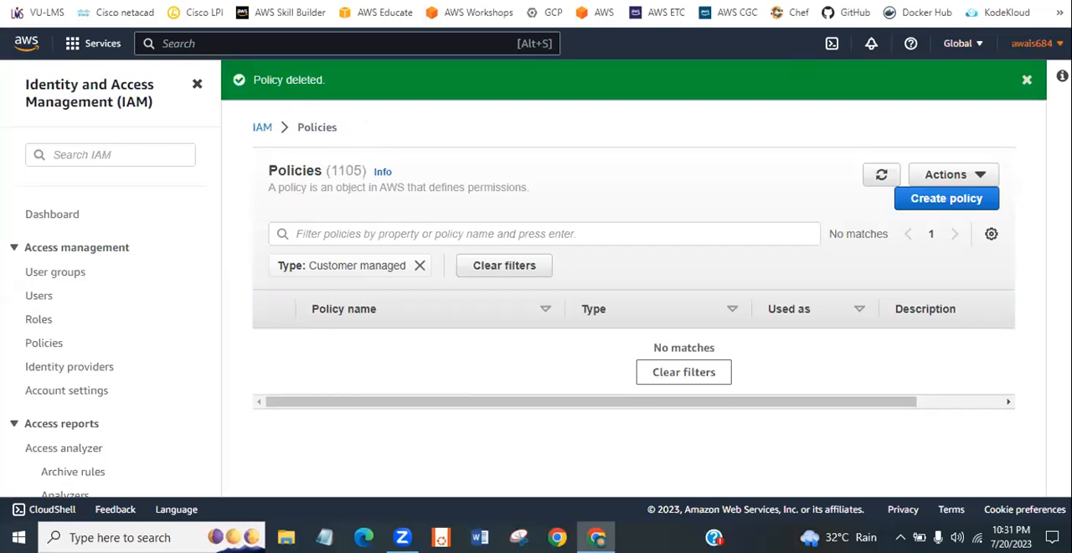
click(1028, 80)
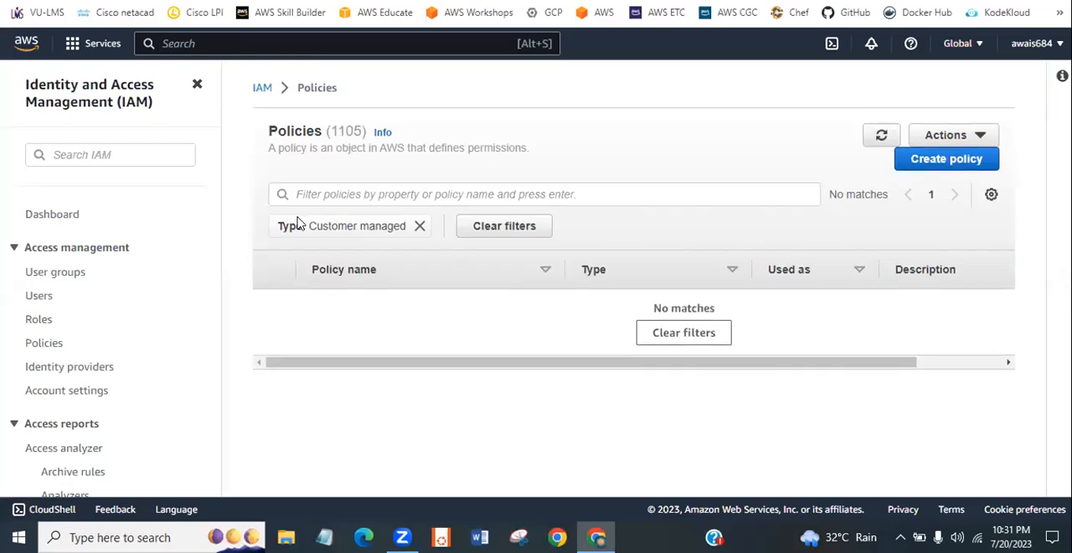
- Return to the IAM dashboard, refresh the security recommendations and look through the page
click(260, 92)
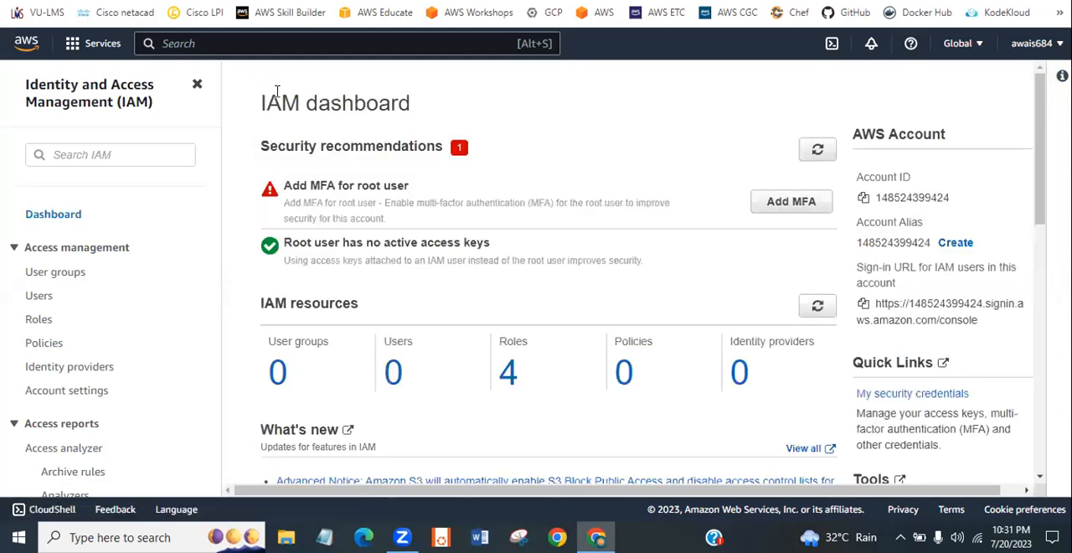
click(816, 153)
drag(1043, 124, 1043, 326)
scroll(365, 154, up, 10)
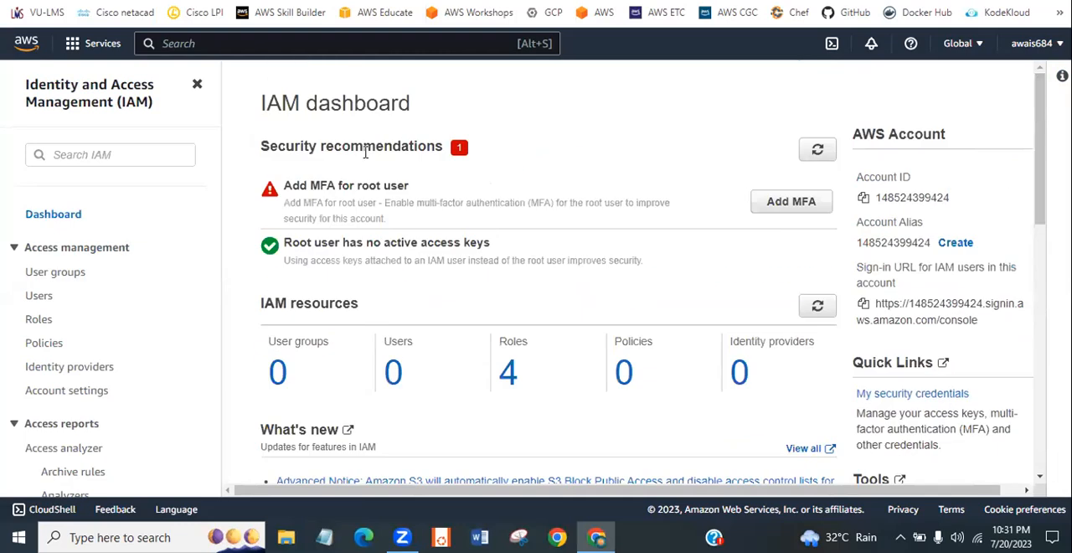
- Go to the IAM users list and start creating a new user
click(37, 299)
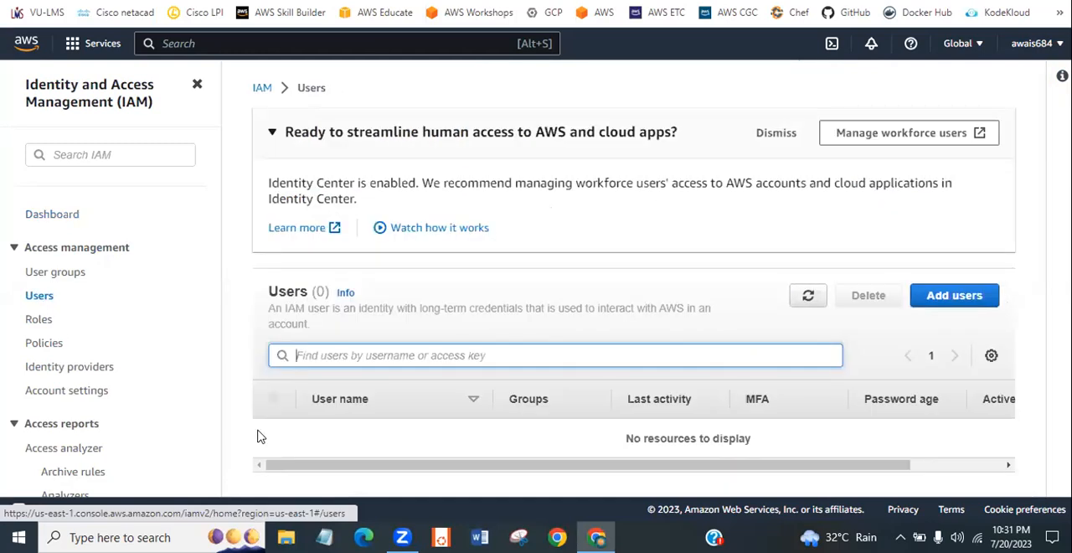
drag(400, 468, 245, 482)
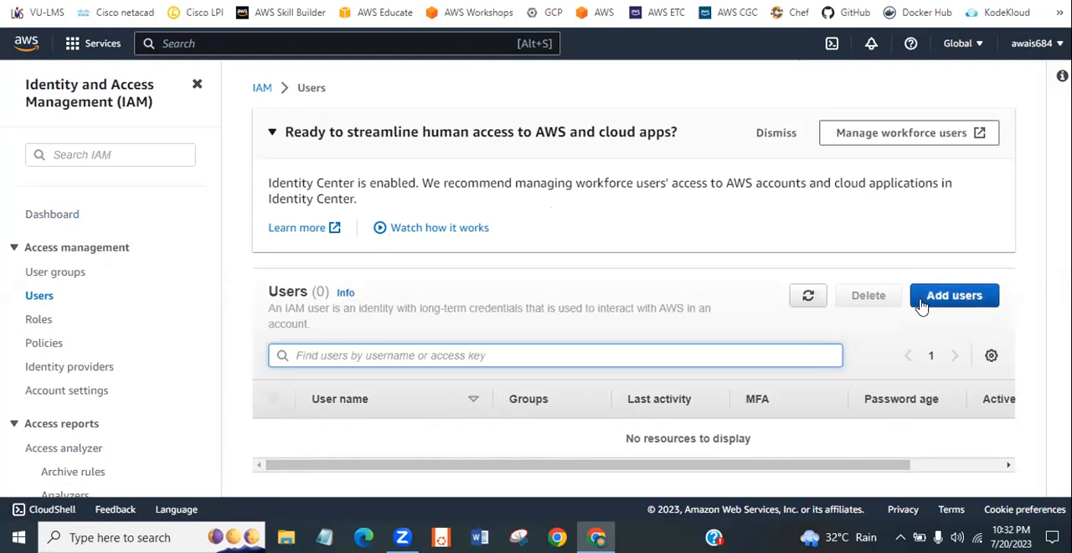
click(953, 300)
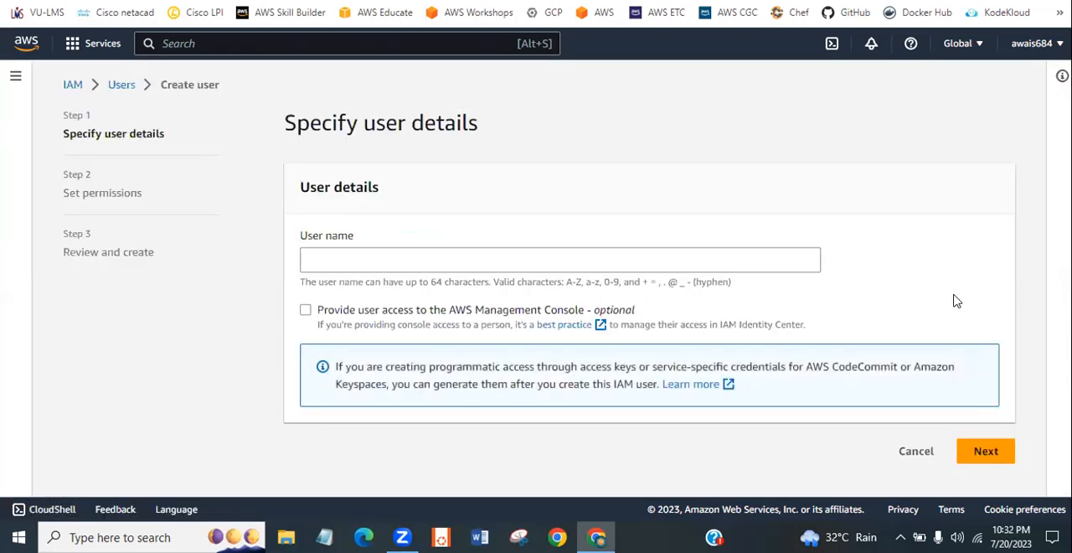
- Set the new user's name to user-1, following the naming rules for valid characters
click(416, 258)
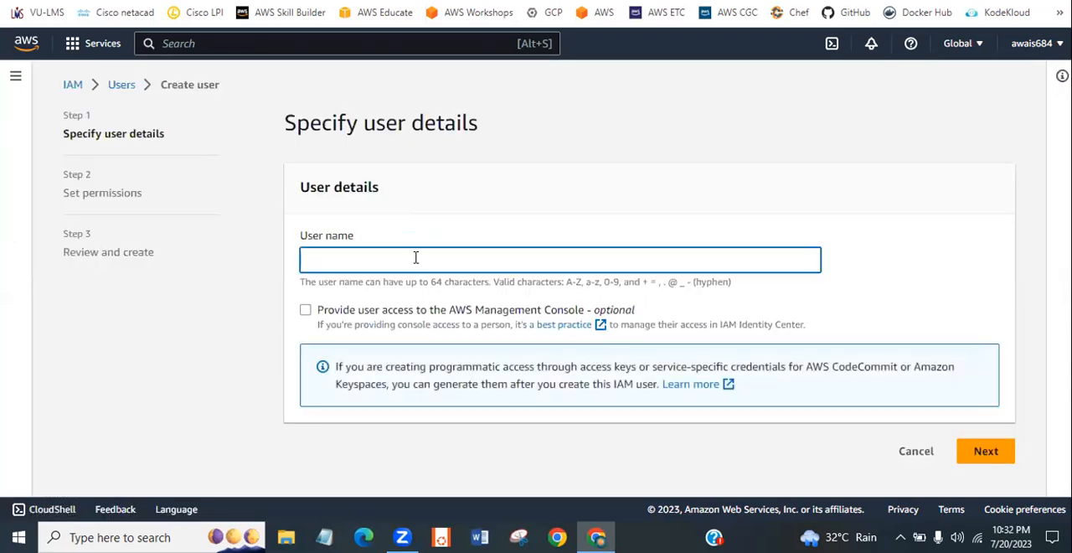
text(user)
key(BackSpace)
key(BackSpace)
key(BackSpace)
key(BackSpace)
text(ali)
key(BackSpace)
key(BackSpace)
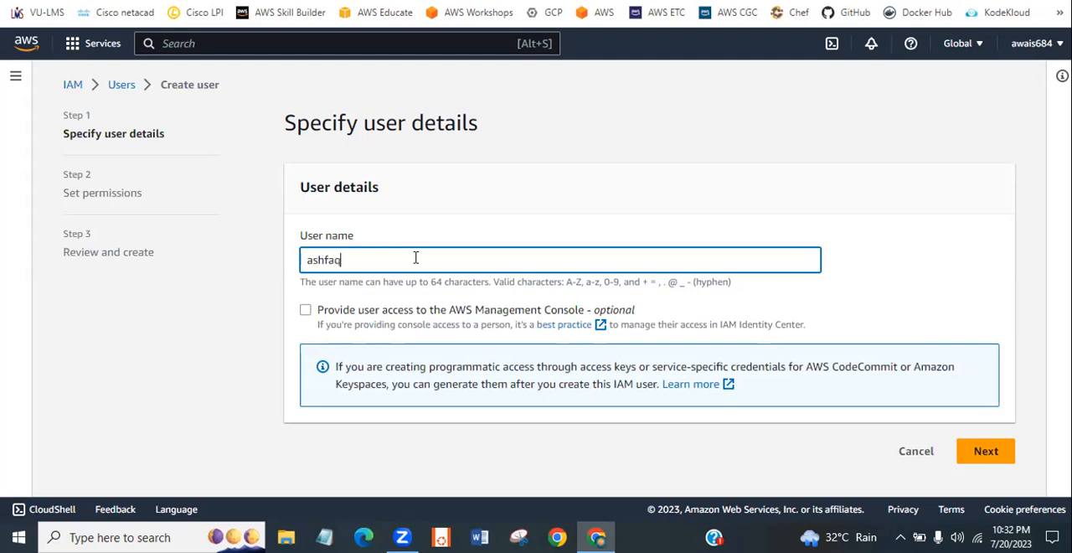
key(BackSpace)
key(BackSpace)
key(BackSpace)
key(BackSpace)
key(BackSpace)
key(BackSpace)
drag(302, 283, 737, 289)
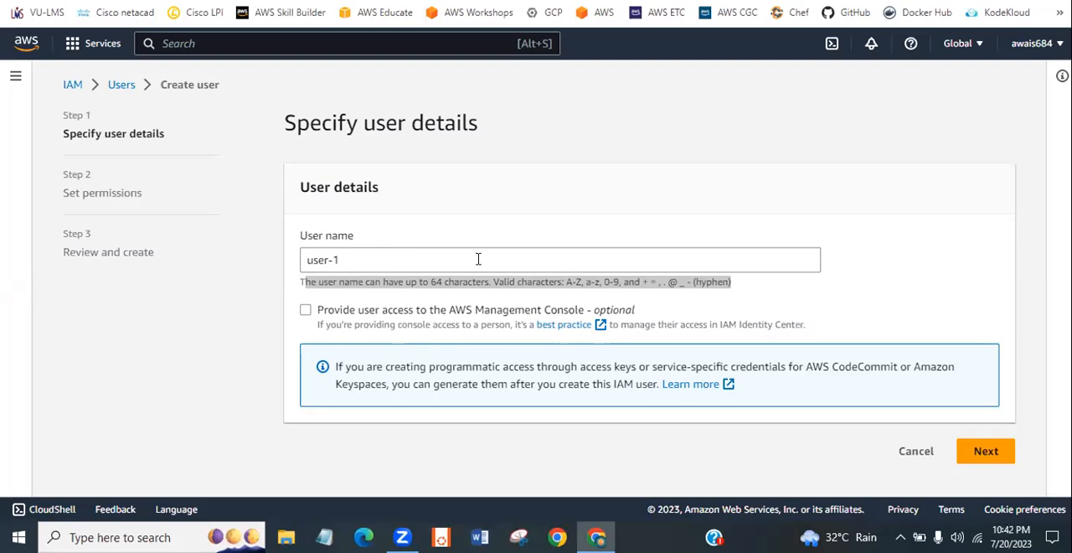
click(480, 219)
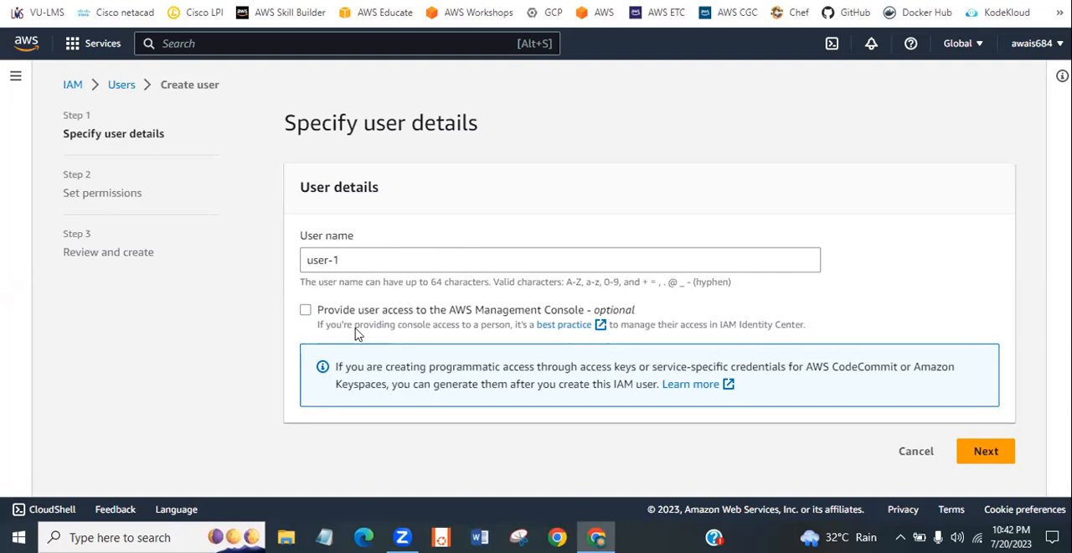
click(306, 310)
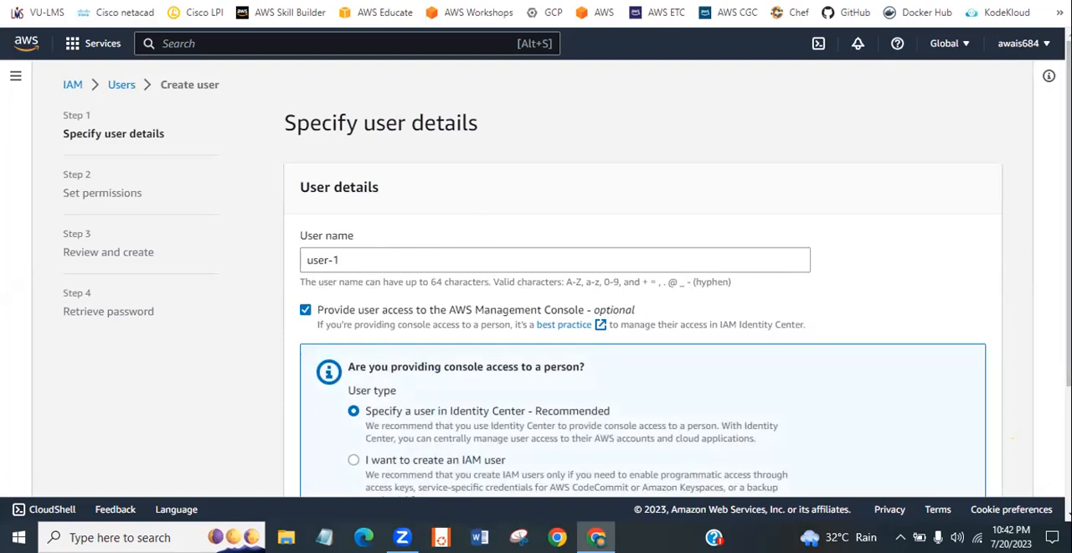
scroll(567, 269, down, 3)
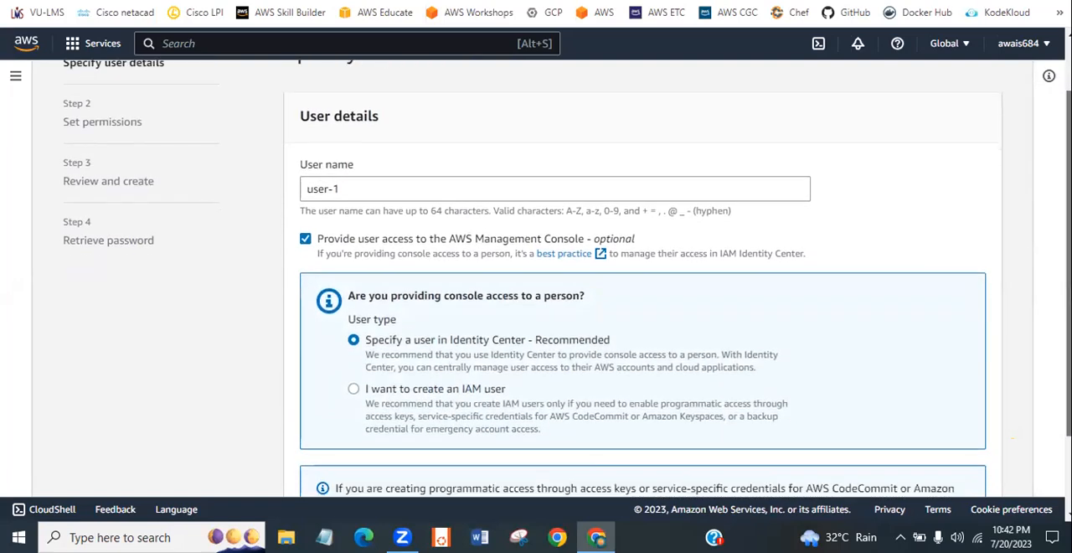
scroll(567, 268, down, 1)
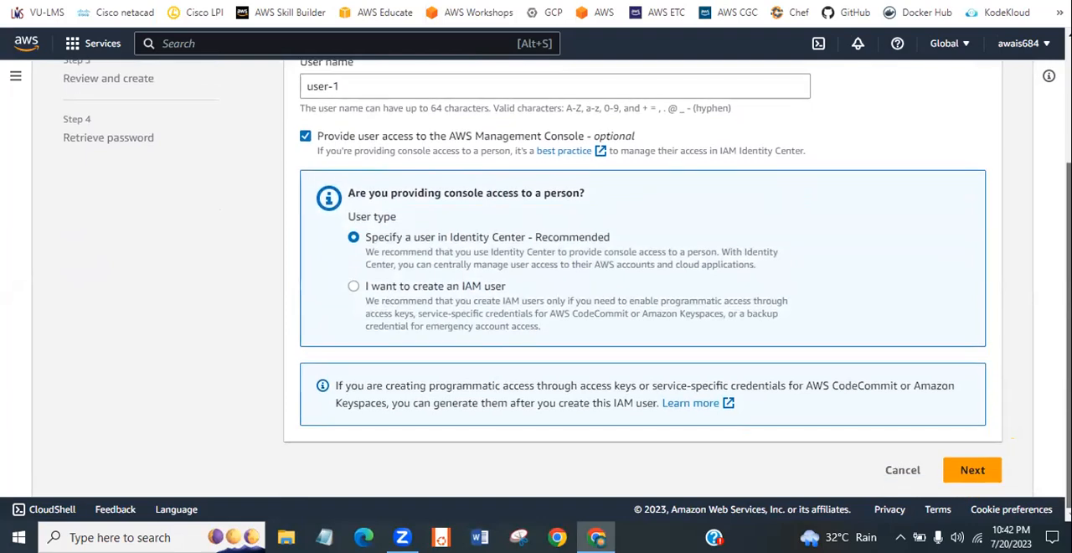
scroll(1025, 352, up, 1)
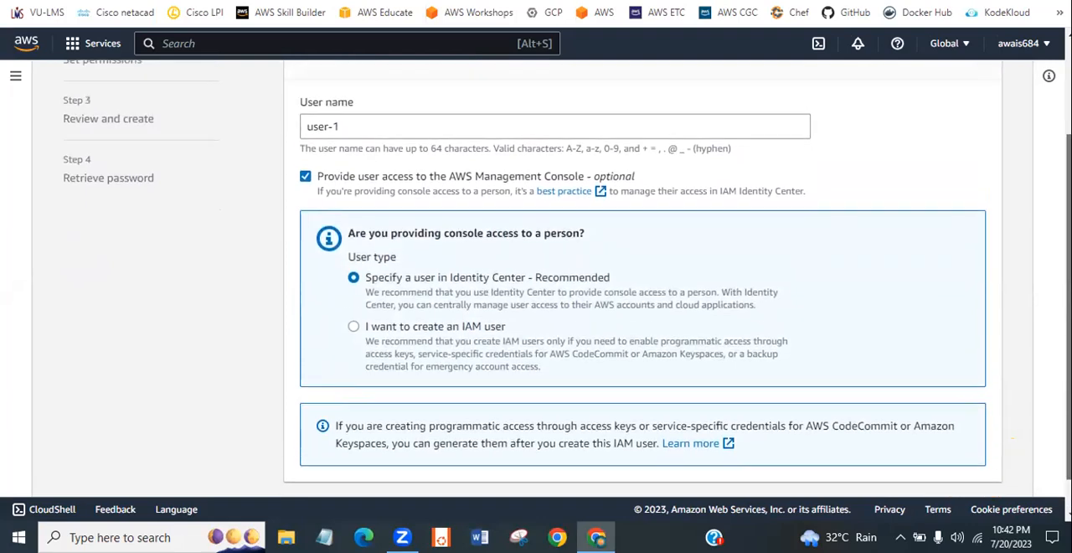
click(355, 347)
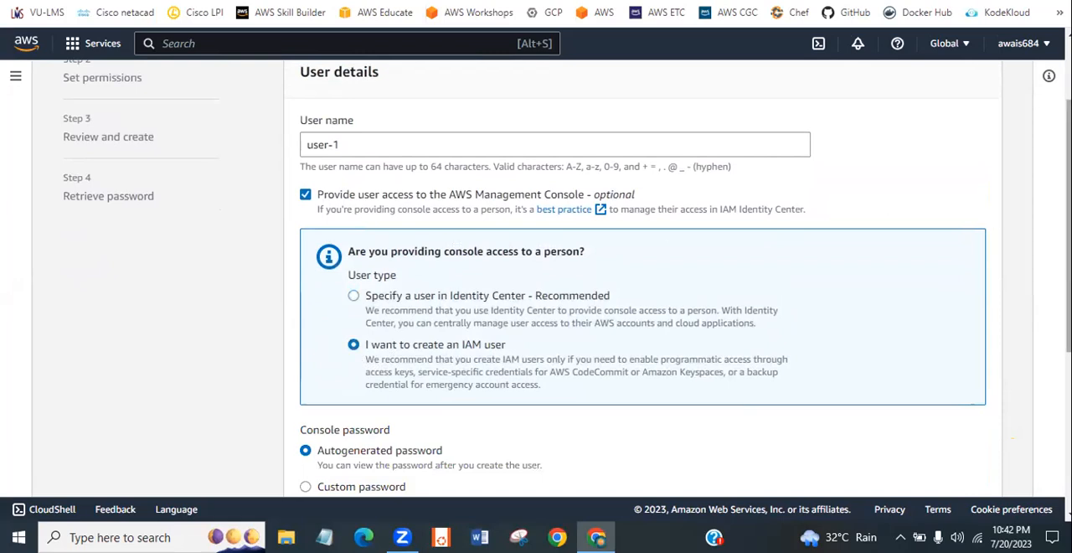
scroll(1057, 251, down, 1)
scroll(1057, 251, down, 4)
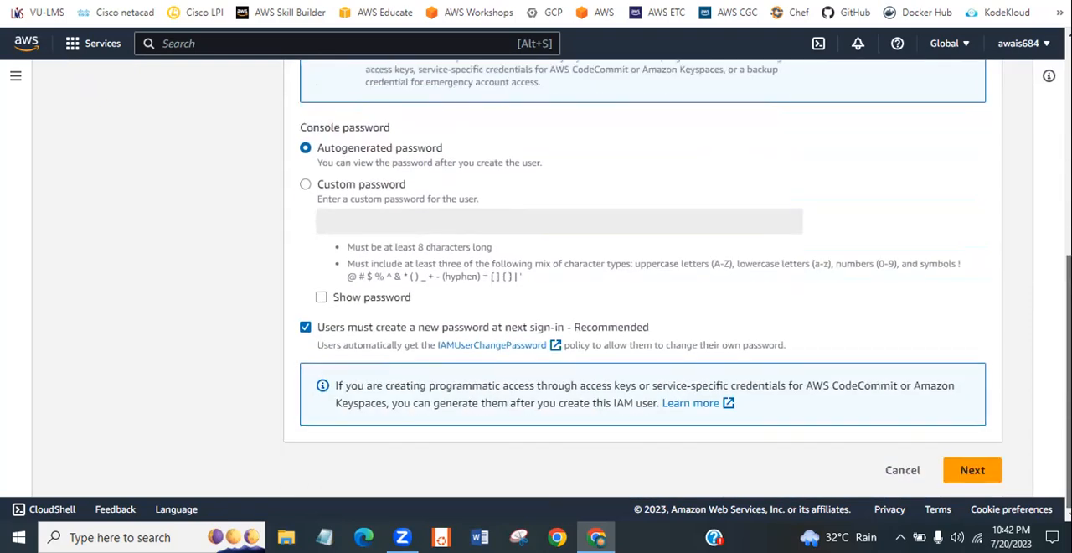
scroll(755, 235, up, 5)
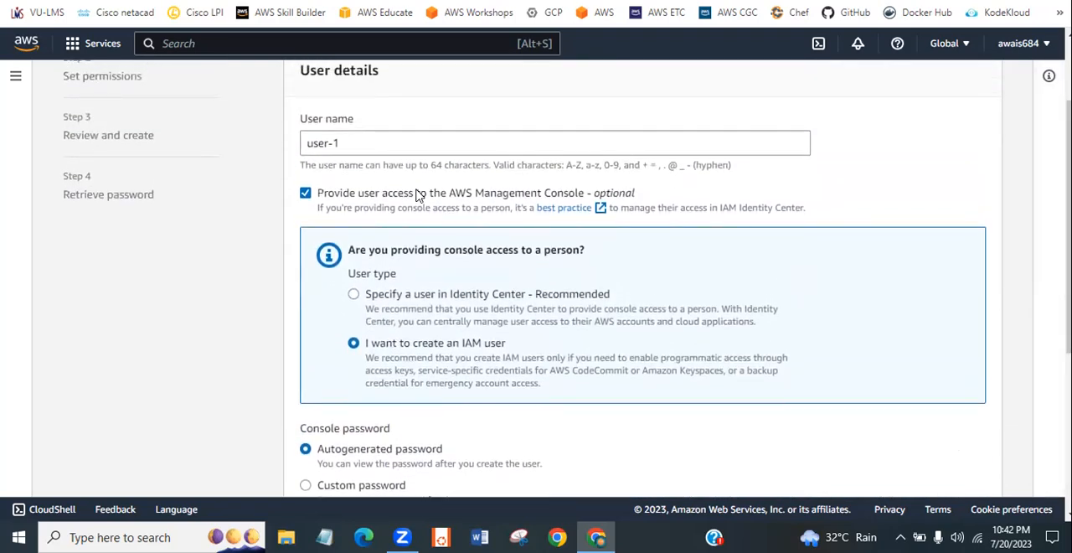
click(306, 193)
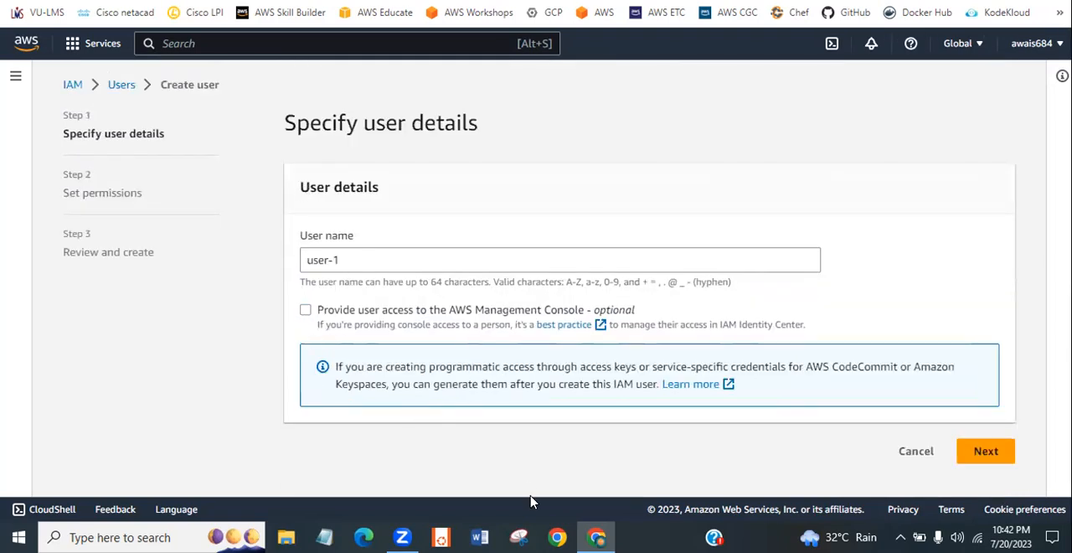
- Proceed to the permissions stage without console access and choose to attach policies directly to the user
click(978, 453)
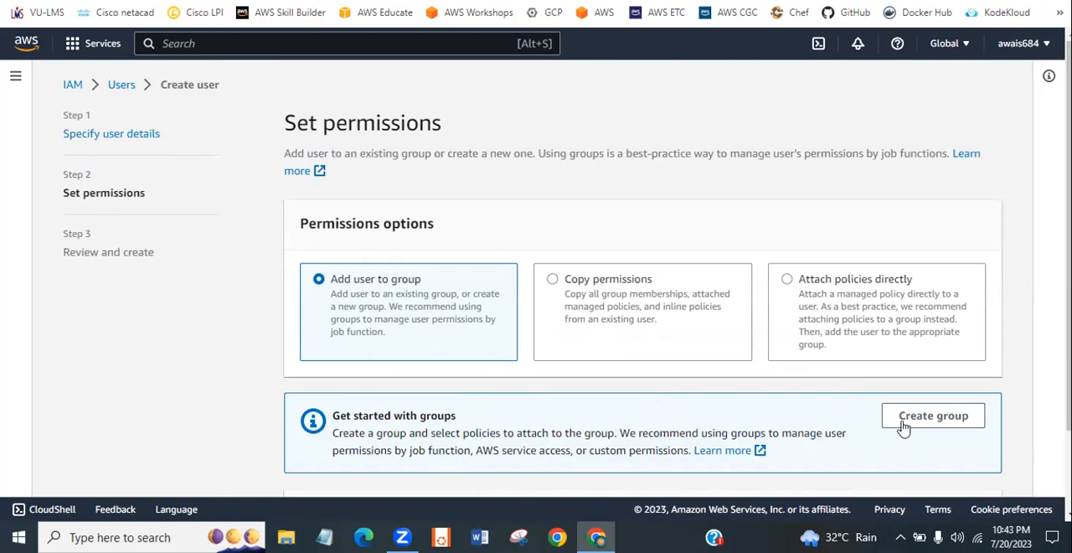
click(596, 306)
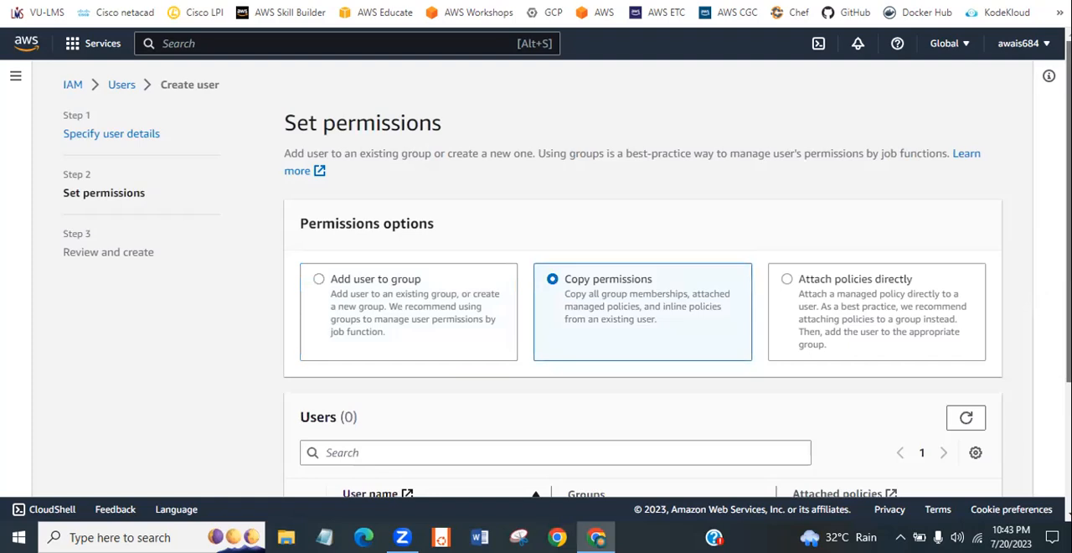
scroll(1039, 290, down, 1)
scroll(1039, 290, down, 1)
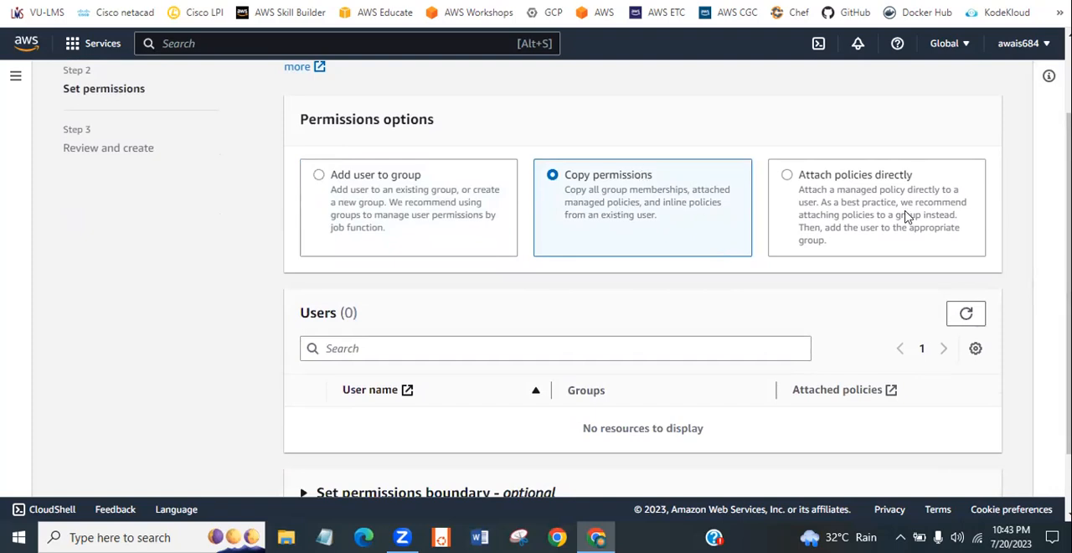
click(853, 196)
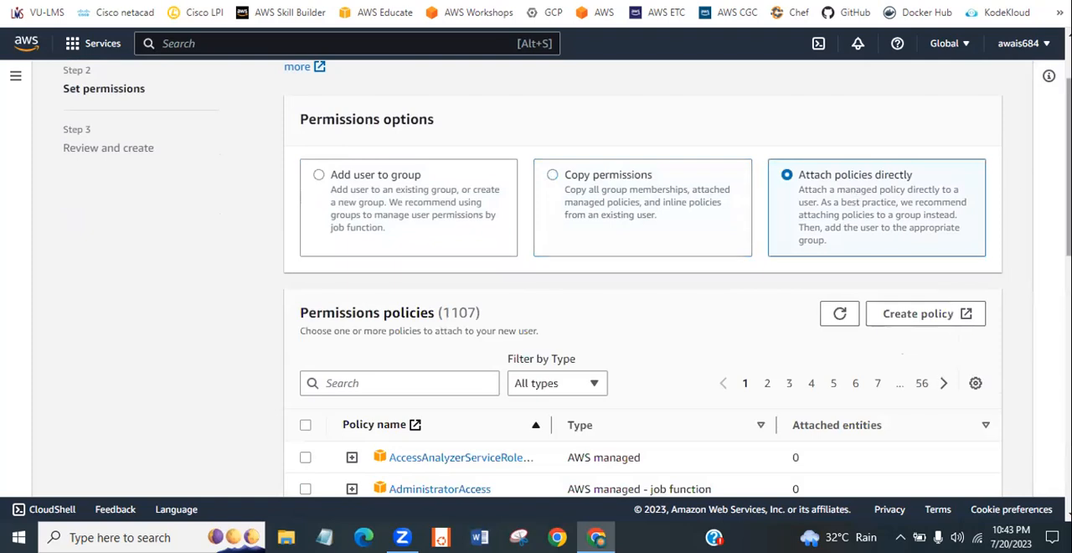
- Filter the permissions policies by ec2 and select the AmazonEC2FullAccess policy for the new user
scroll(567, 277, down, 4)
scroll(642, 277, down, 5)
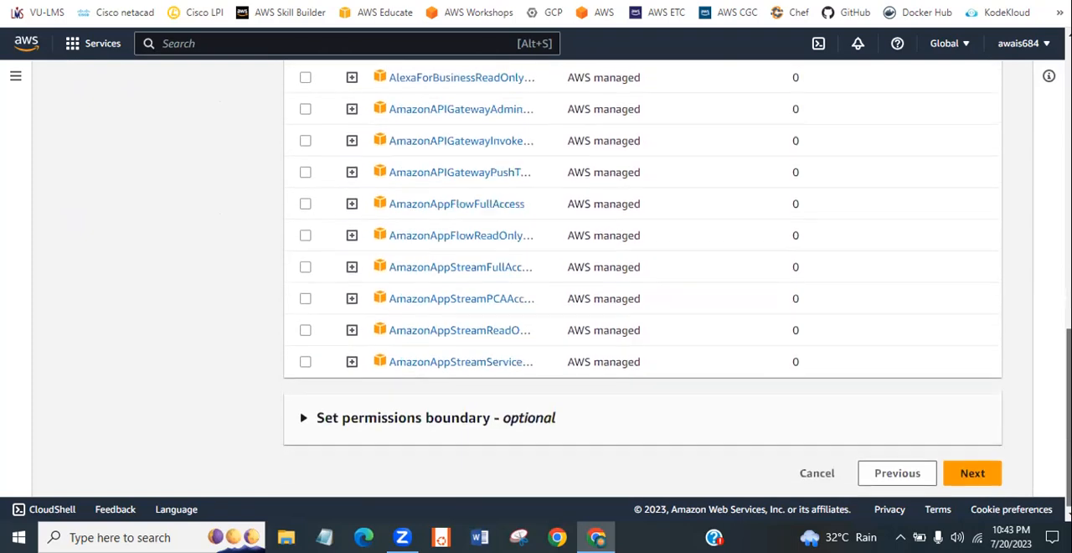
scroll(642, 278, up, 6)
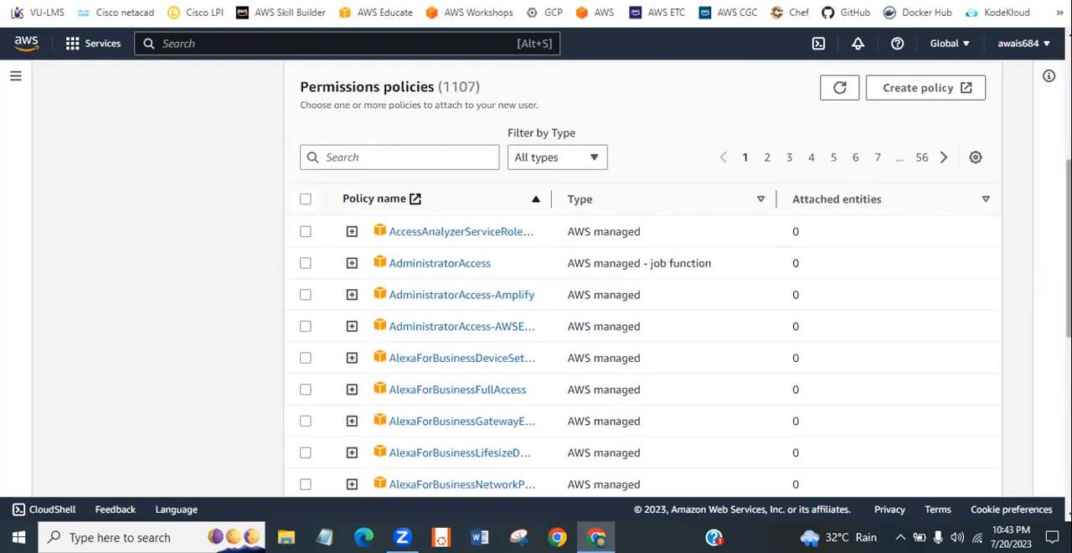
scroll(1024, 277, up, 1)
click(385, 182)
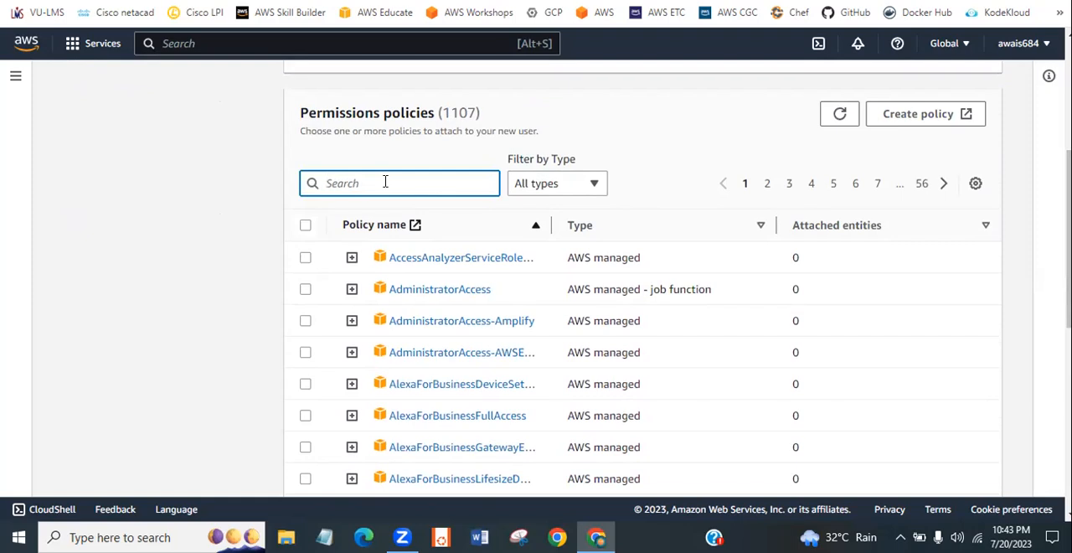
text(ec2)
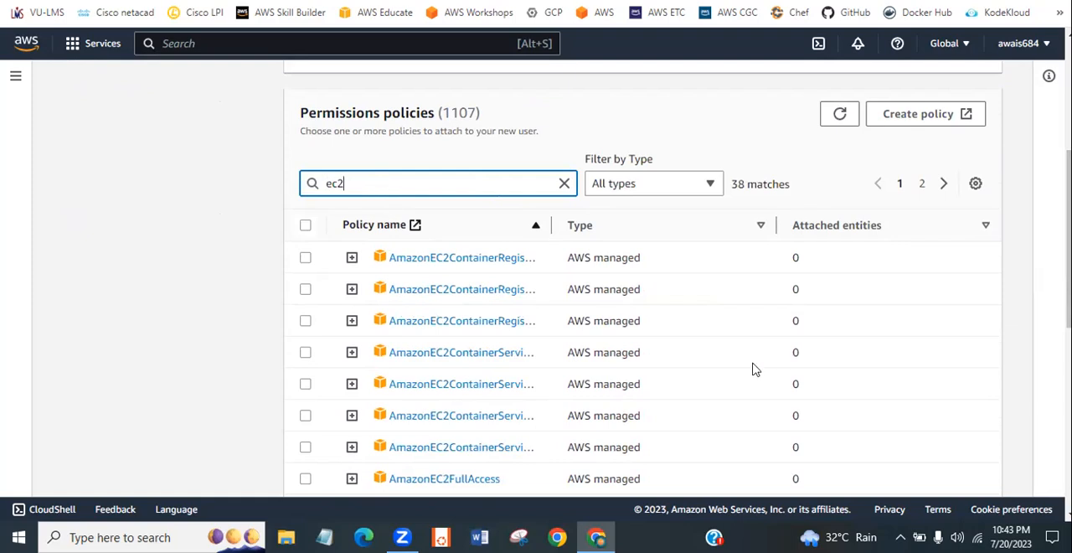
scroll(643, 279, down, 2)
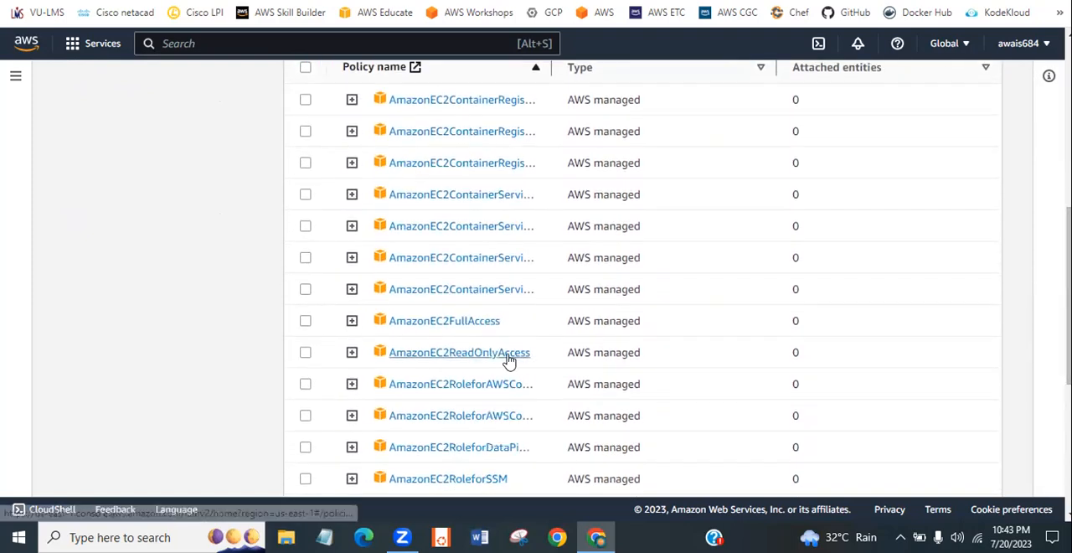
click(305, 321)
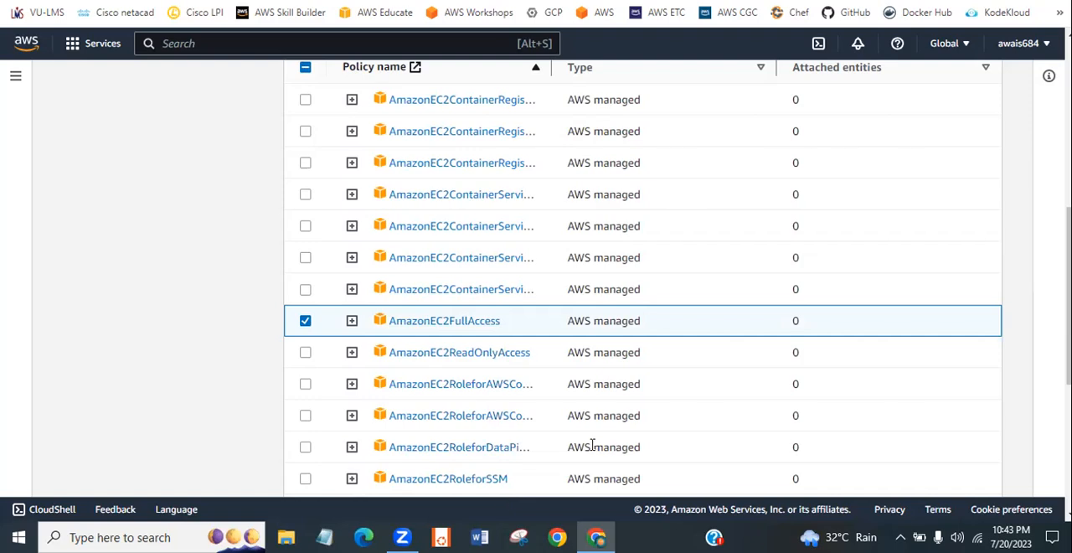
- Expand the AmazonEC2FullAccess policy, read through its JSON statements and collapse it again
click(351, 320)
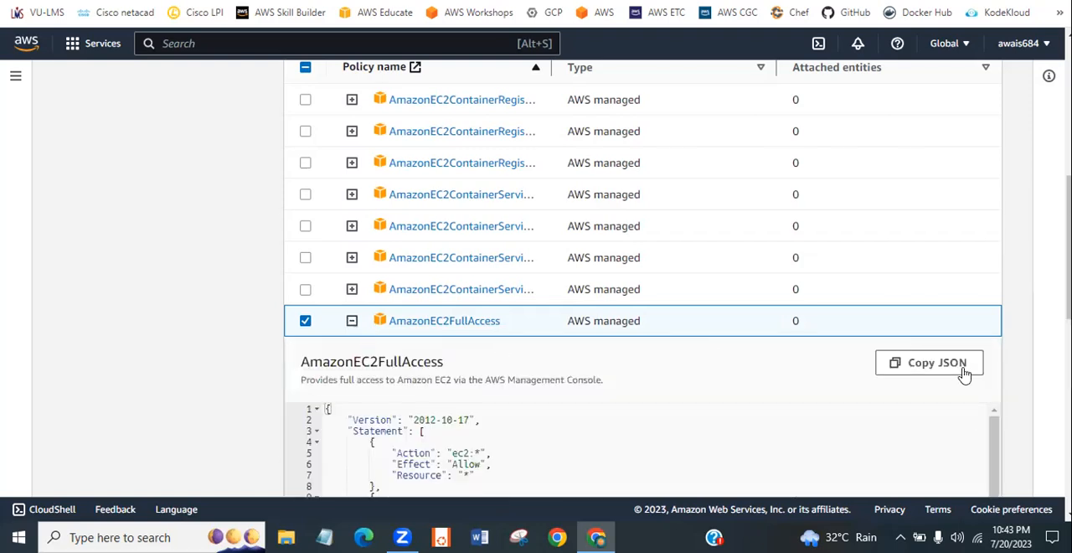
mouse_move(995, 442)
mouse_down()
mouse_move(995, 480)
mouse_move(995, 448)
mouse_up()
drag(1069, 272, 1069, 330)
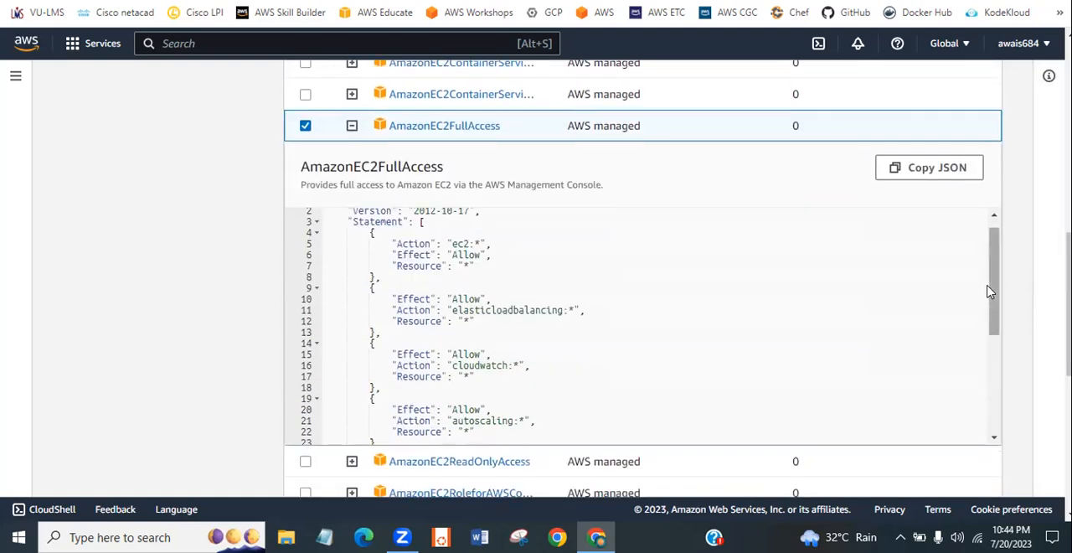
drag(991, 290, 983, 253)
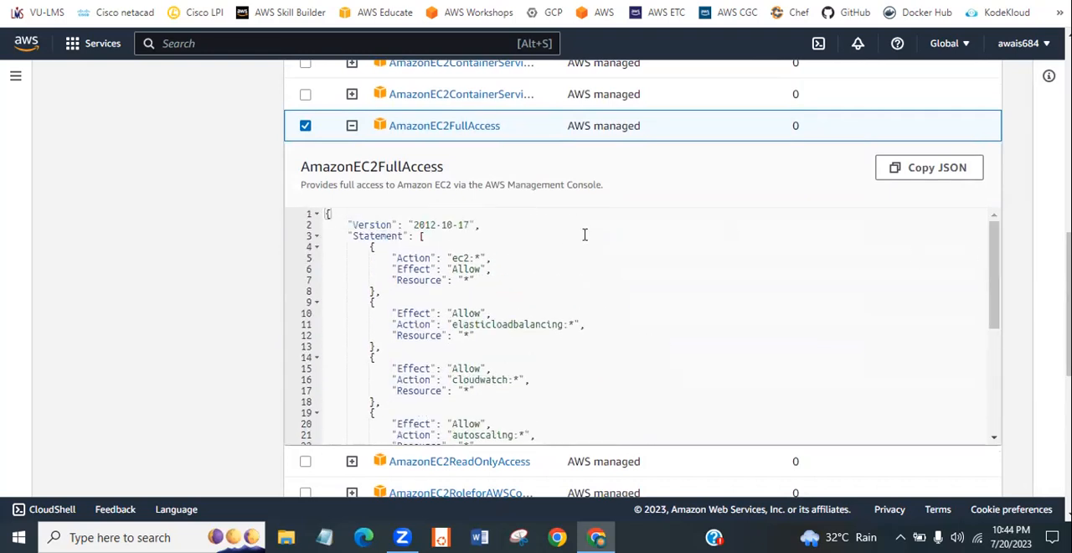
click(351, 129)
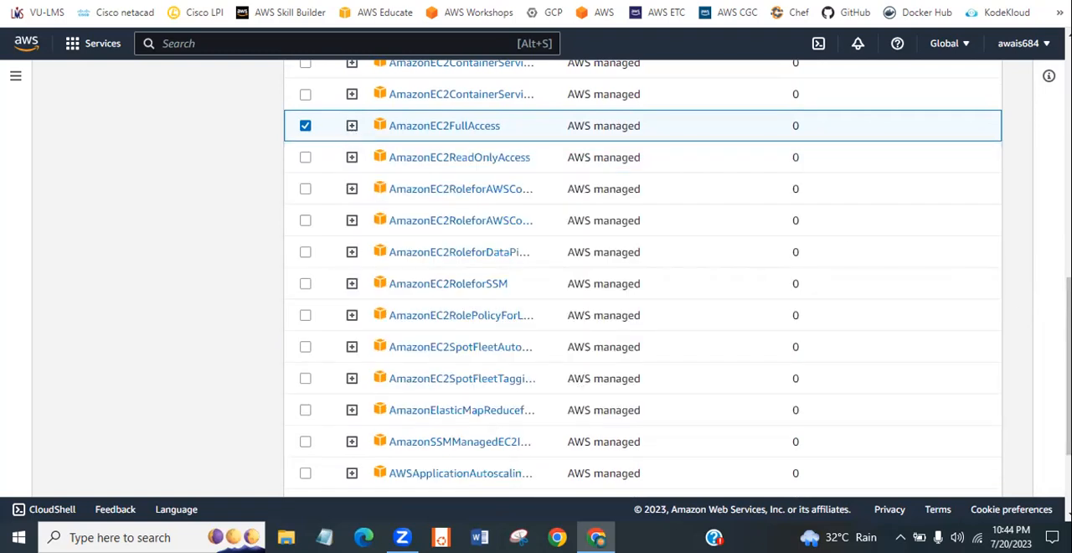
- Look over the filtered list of EC2 policies and deselect AmazonEC2FullAccess
scroll(644, 276, up, 4)
scroll(644, 276, up, 1)
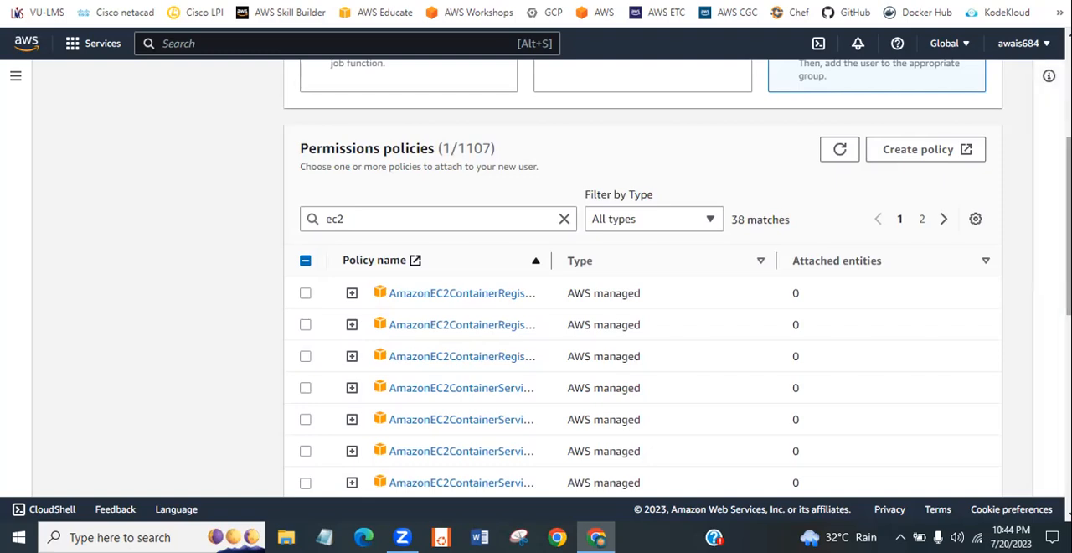
scroll(644, 276, down, 5)
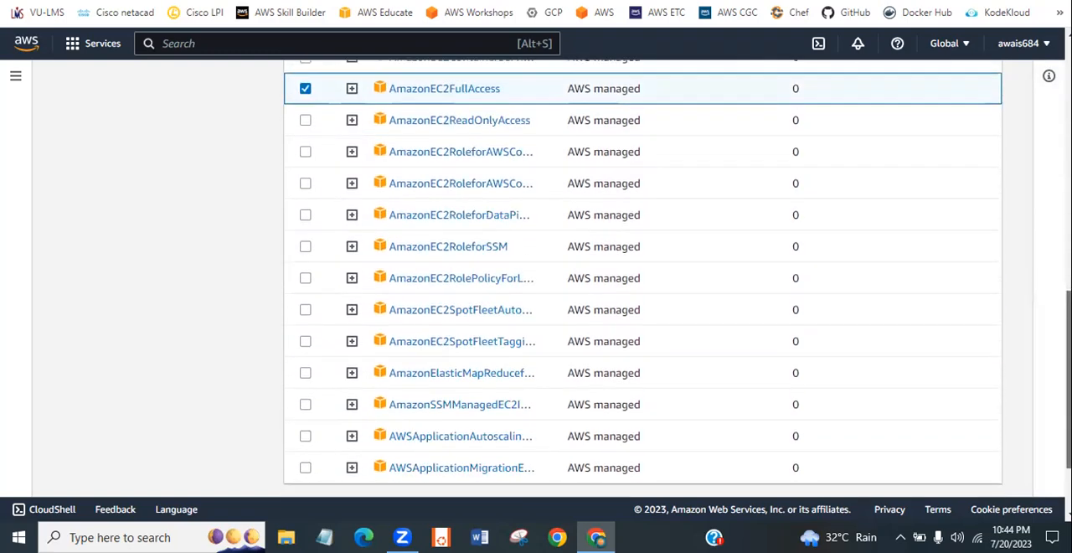
scroll(643, 276, down, 2)
scroll(644, 285, up, 6)
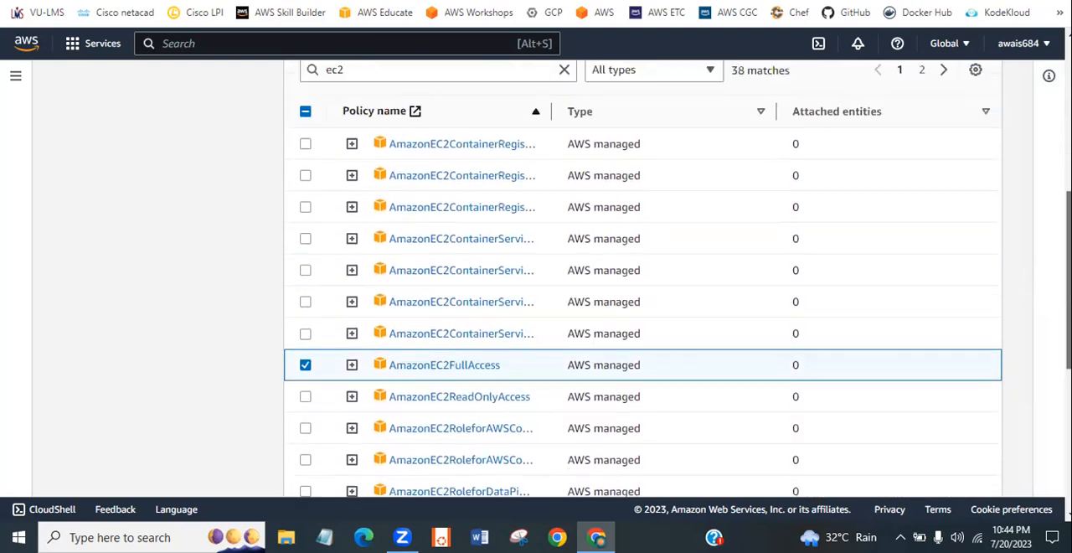
scroll(643, 285, down, 1)
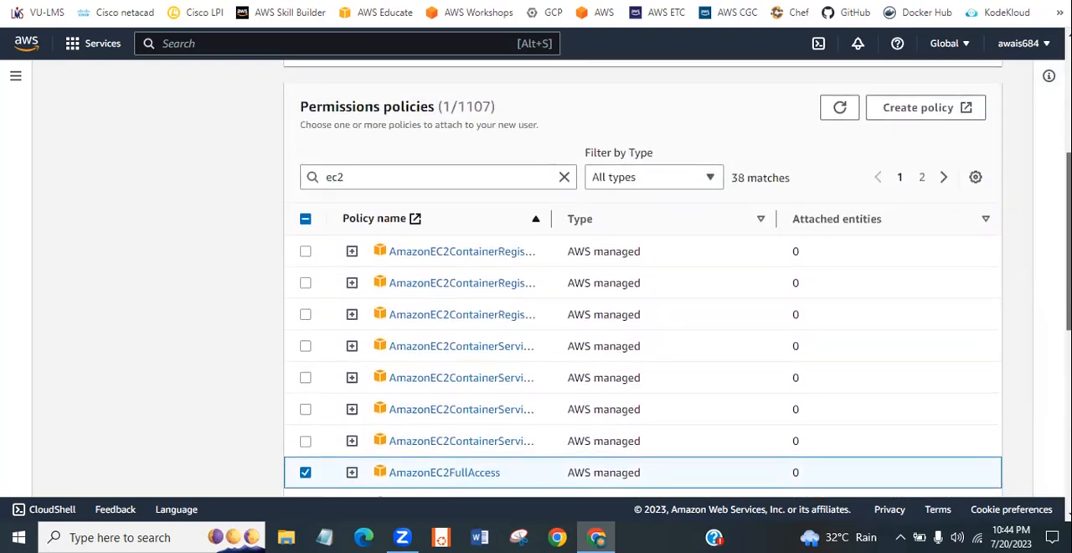
scroll(682, 338, down, 1)
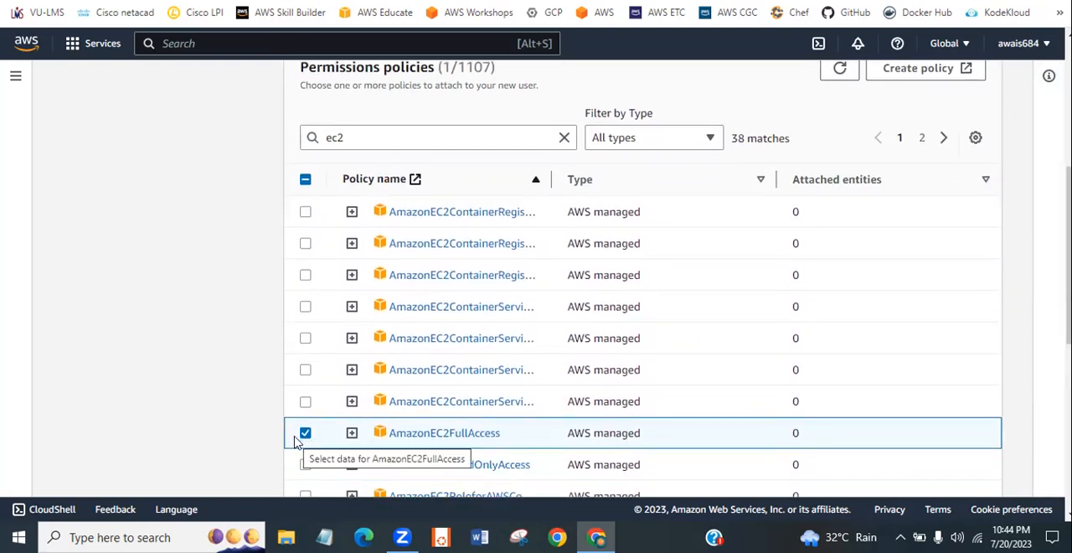
click(305, 433)
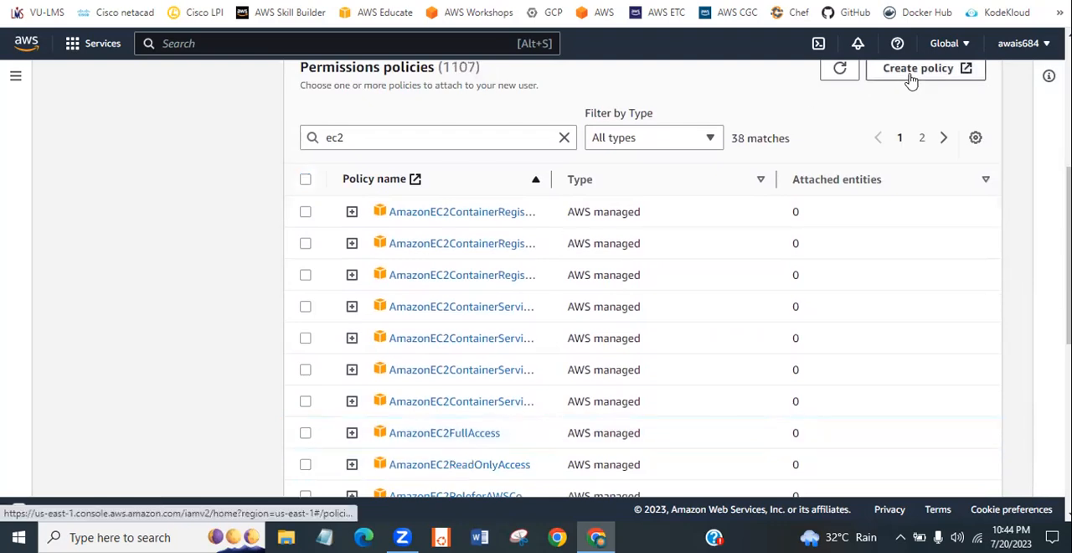
- Start creating a custom policy and choose EC2 as its service in the visual policy editor
drag(1069, 186, 1069, 169)
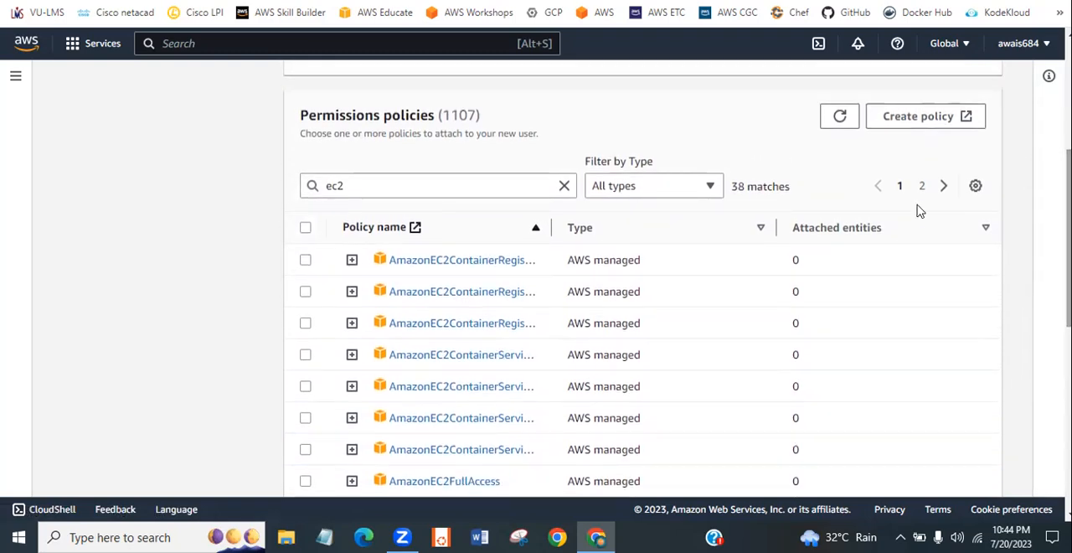
click(914, 124)
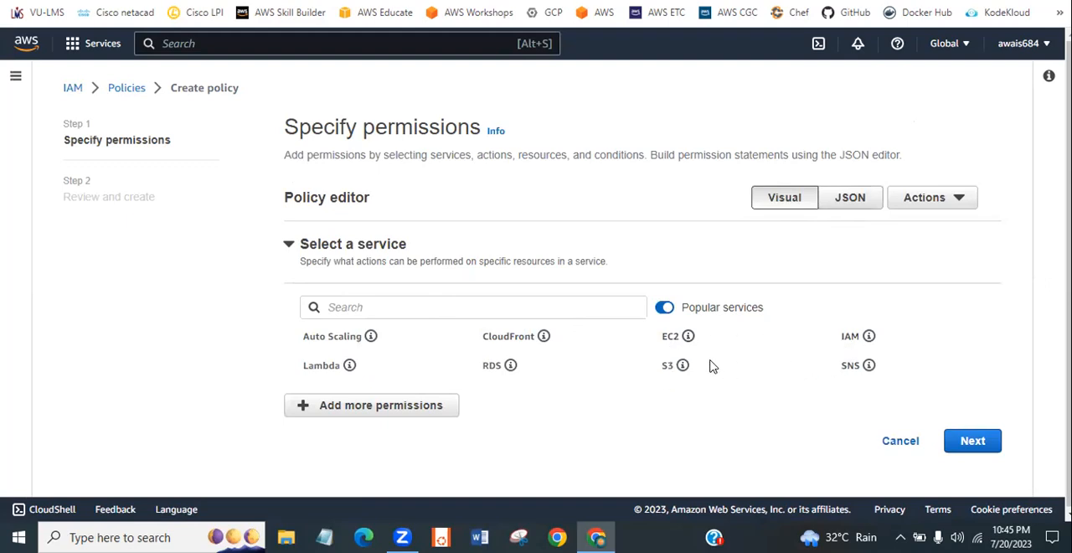
click(669, 339)
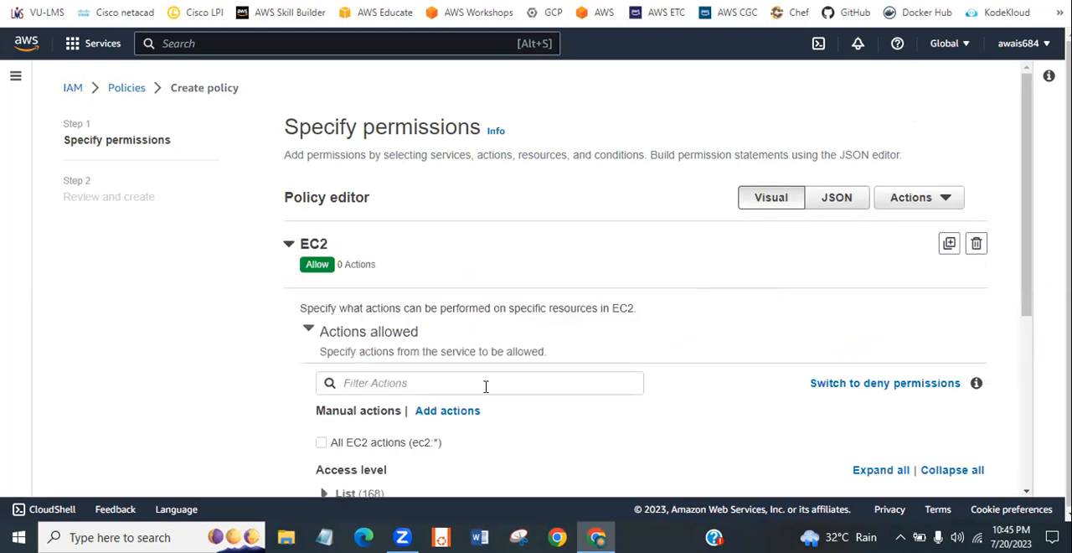
- Try allowing all EC2 actions (ec2:*) in the policy and clear that selection again
drag(1030, 293, 1026, 419)
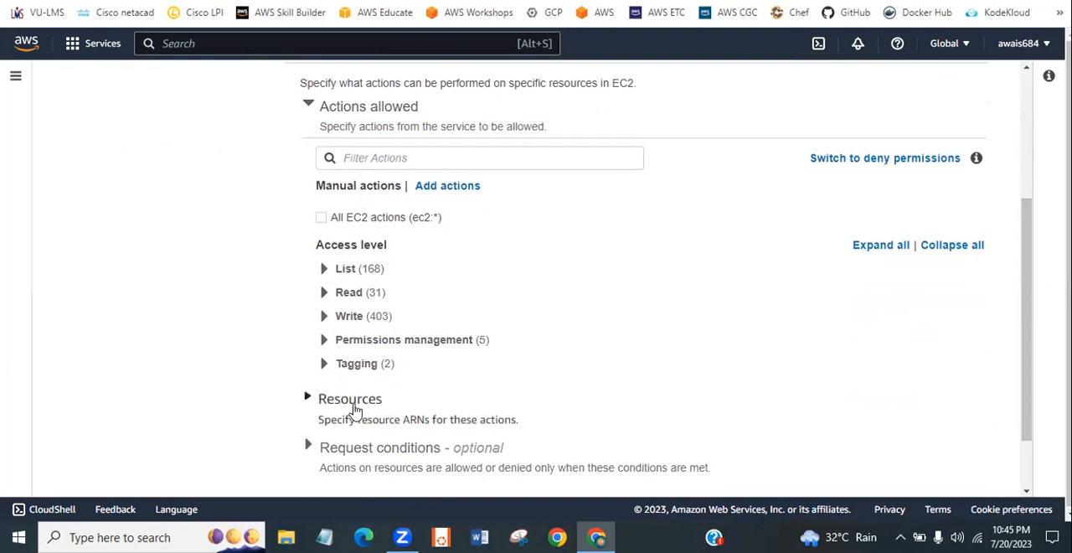
click(321, 219)
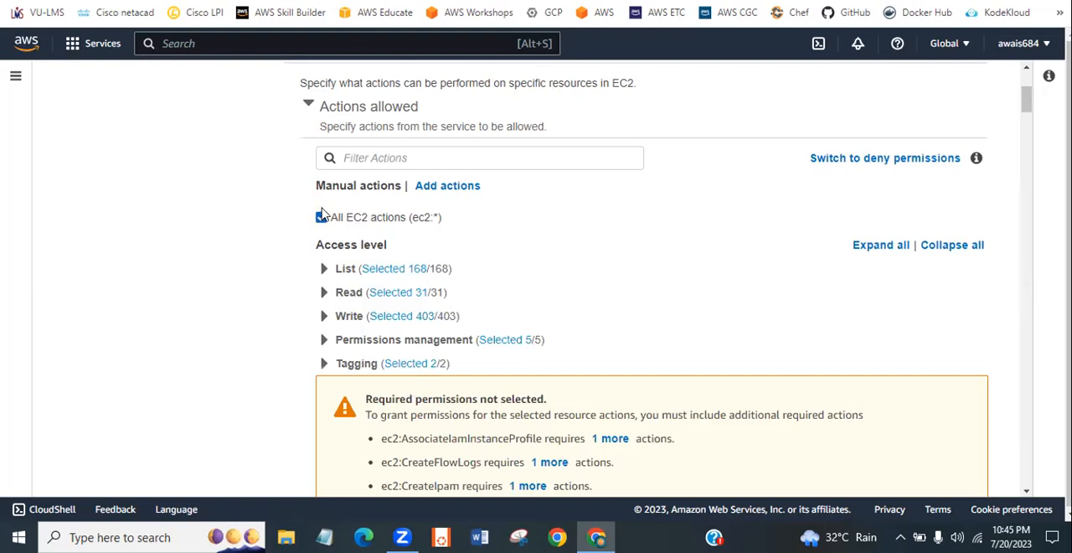
mouse_move(1027, 98)
mouse_down()
mouse_move(1027, 124)
mouse_move(1027, 102)
mouse_up()
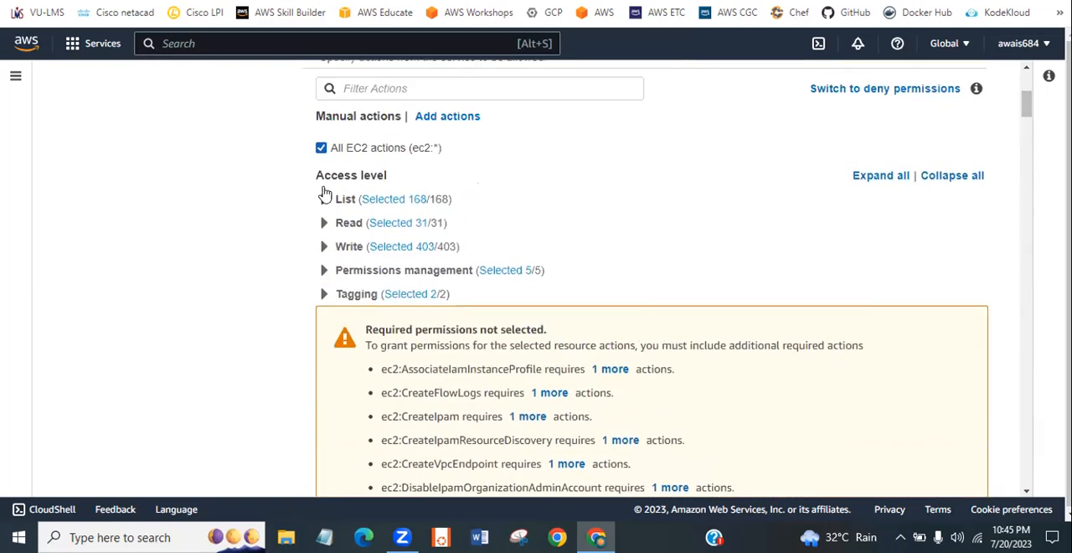
click(324, 151)
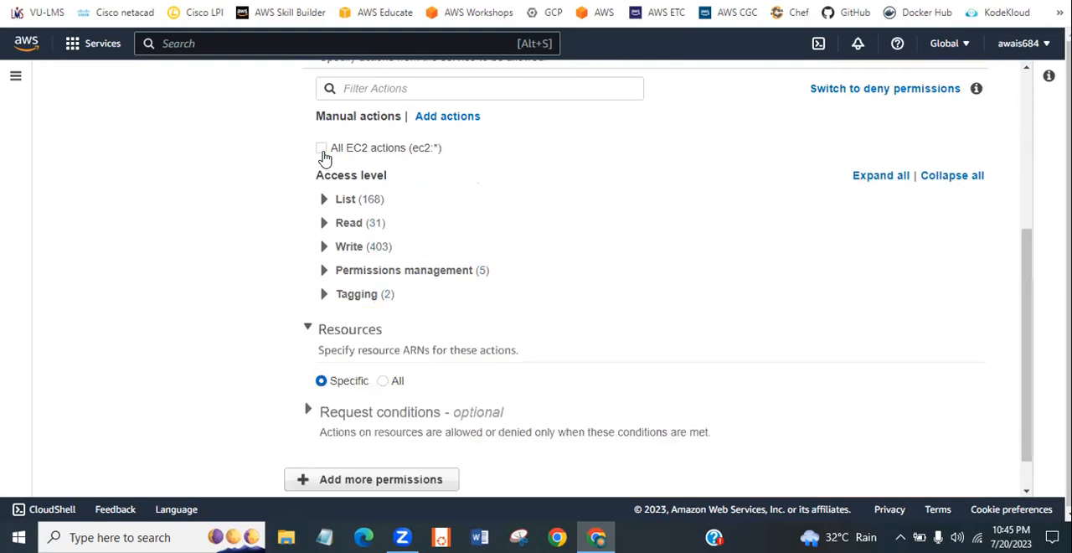
- Expand the Write access level and examine the individual EC2 write actions it offers
click(323, 246)
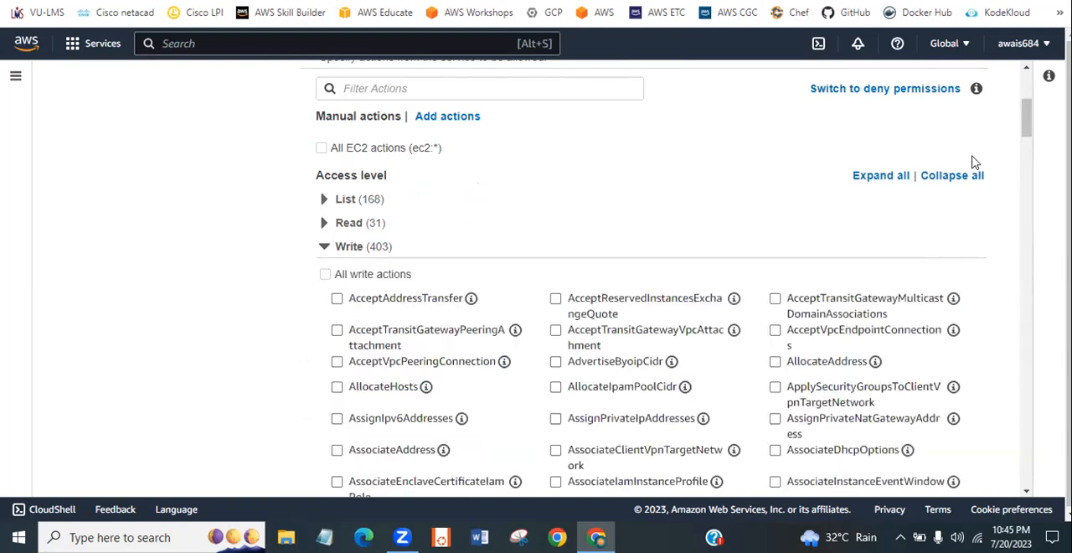
drag(1028, 117, 1029, 223)
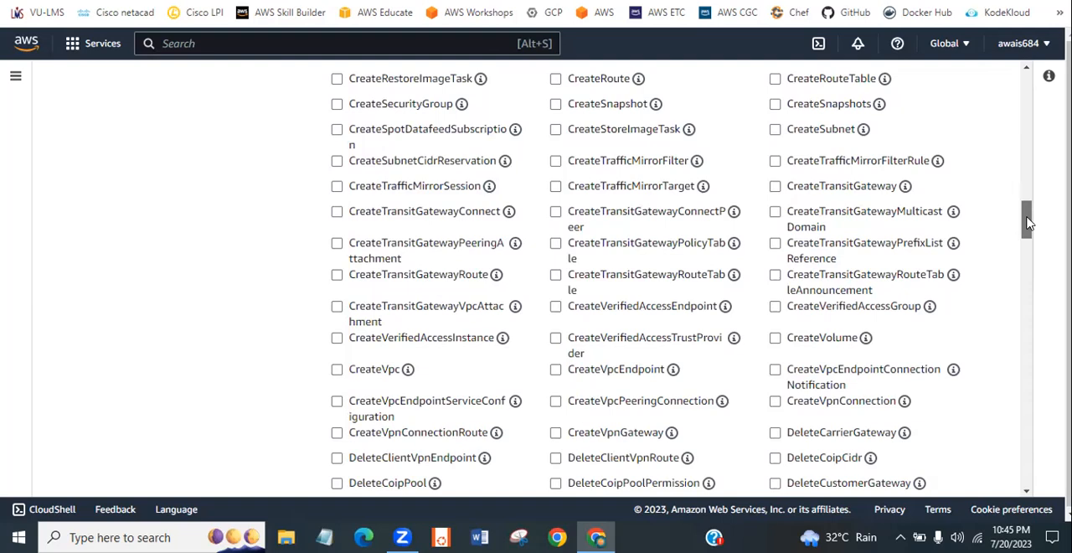
drag(1029, 223, 1030, 239)
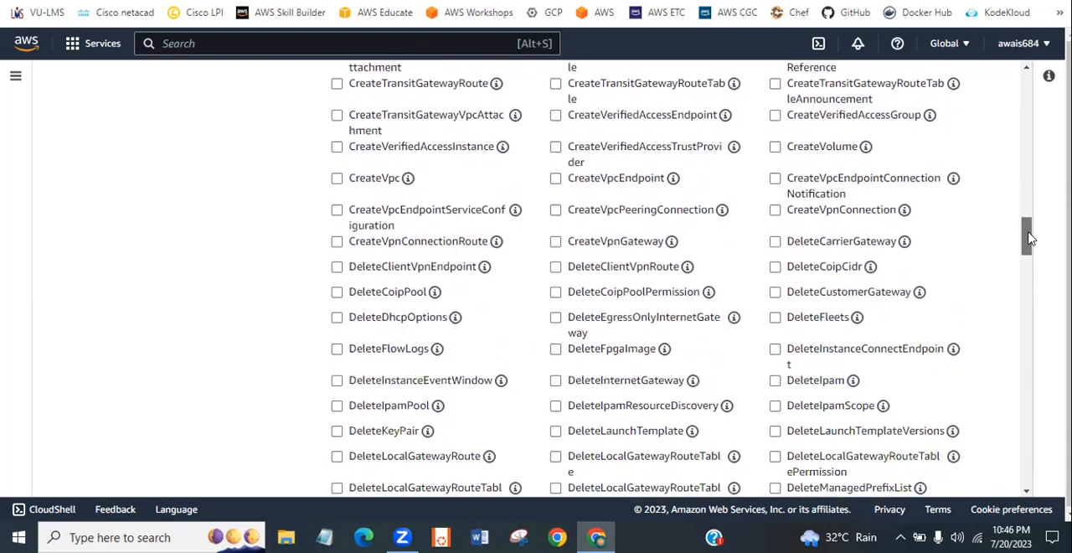
drag(1031, 239, 1030, 334)
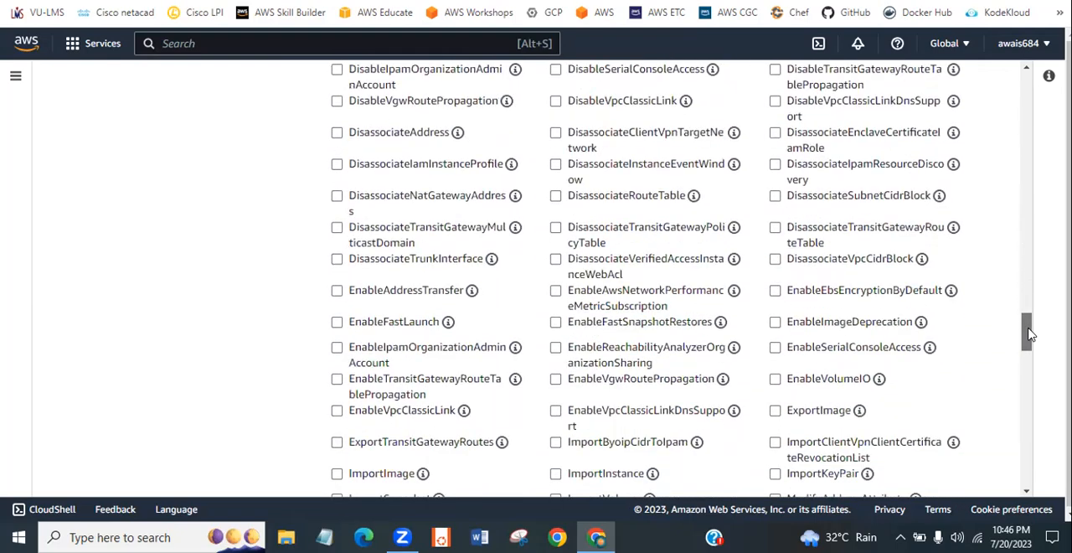
drag(1030, 334, 1029, 168)
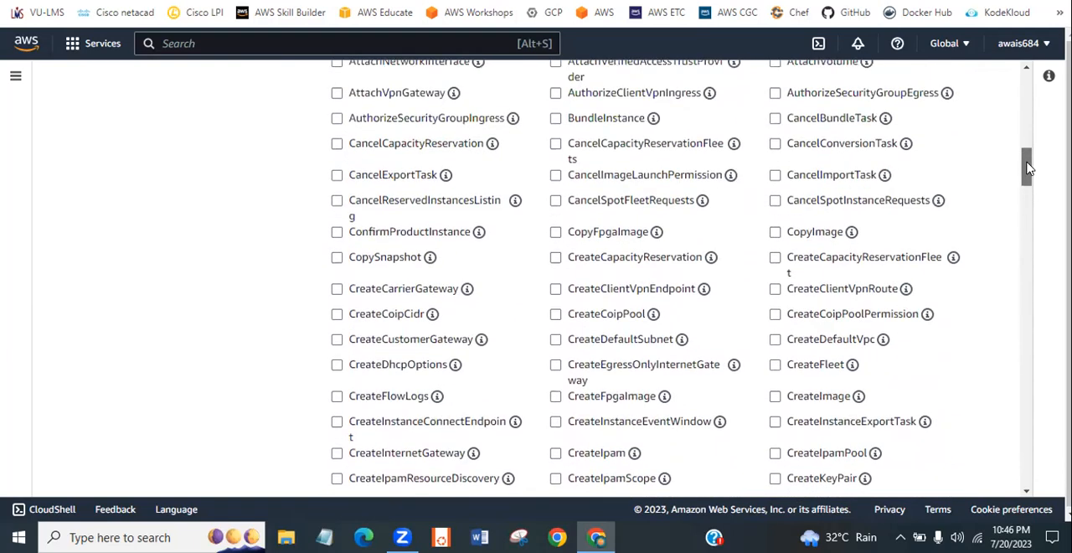
- Filter the EC2 actions by "create" and look through the matching actions
drag(1030, 169, 1029, 107)
click(481, 228)
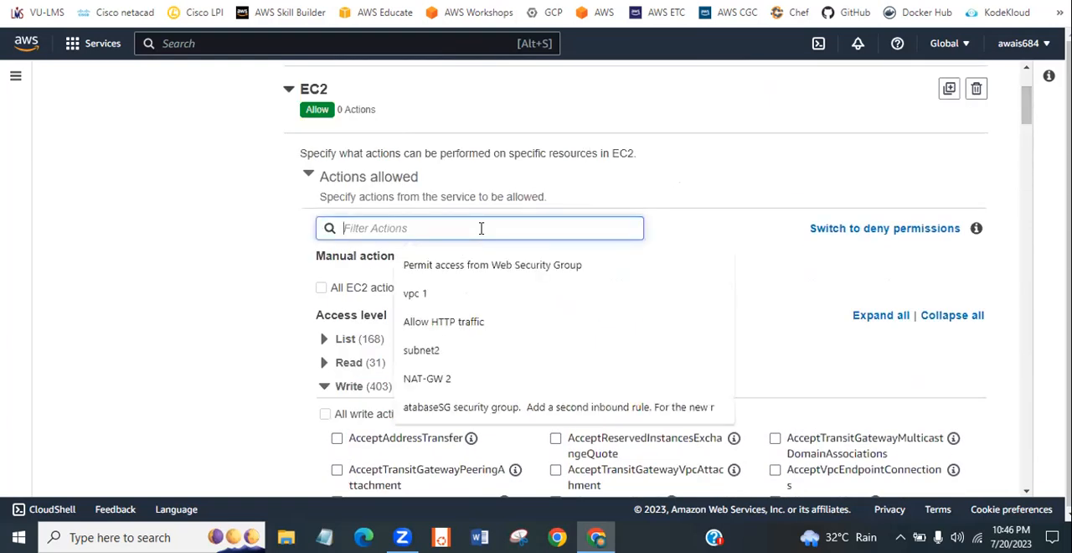
text(create)
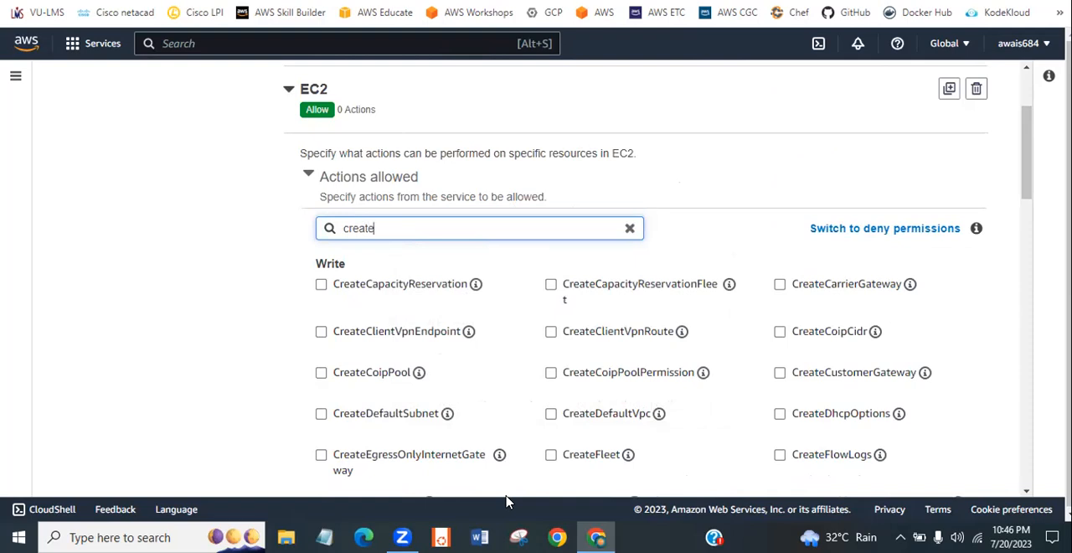
click(506, 501)
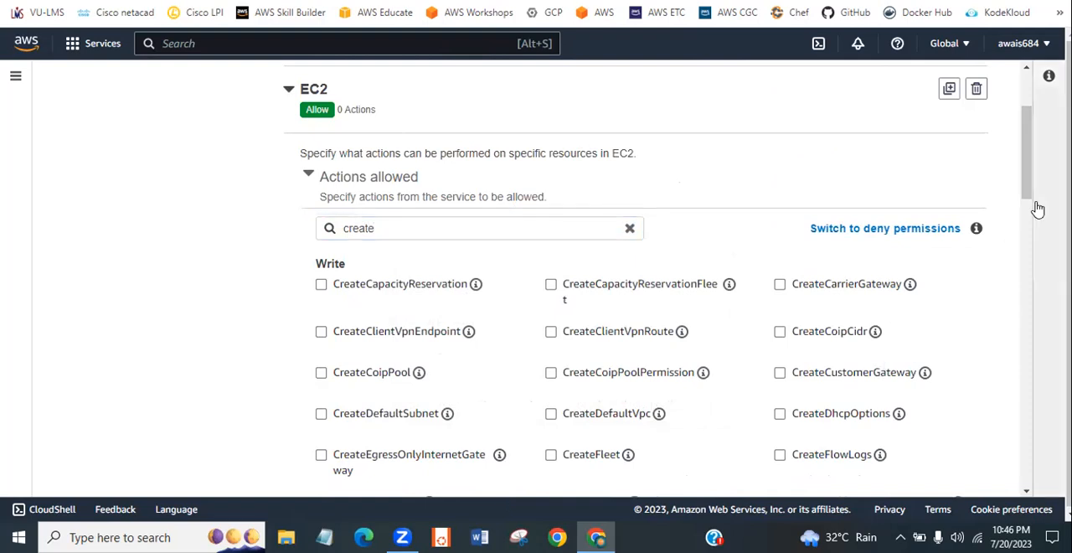
drag(1021, 181, 1022, 210)
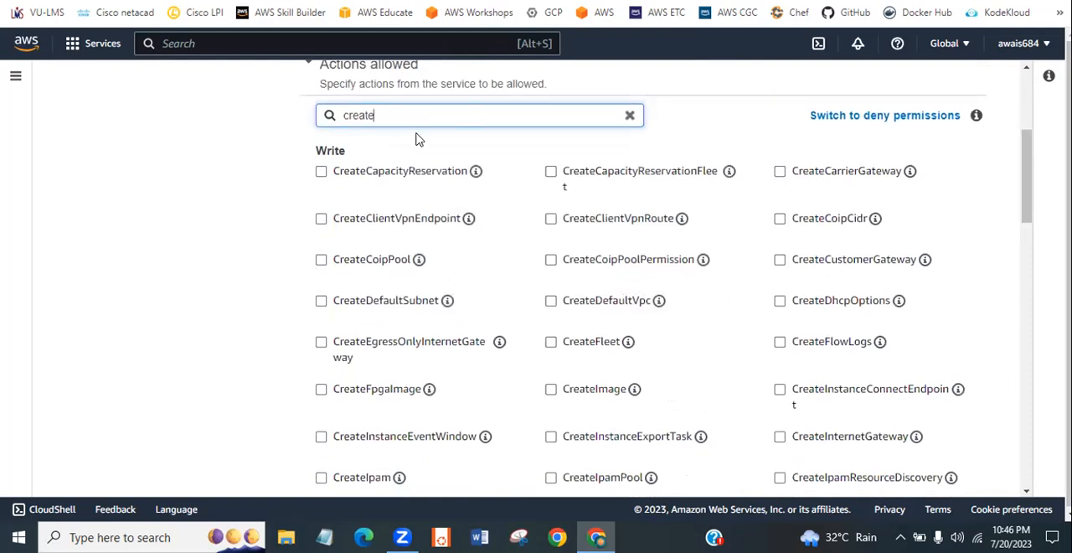
- Try filtering the EC2 actions by "create ec2", shorten the filter to "c" and look through the listed actions
text(ec2)
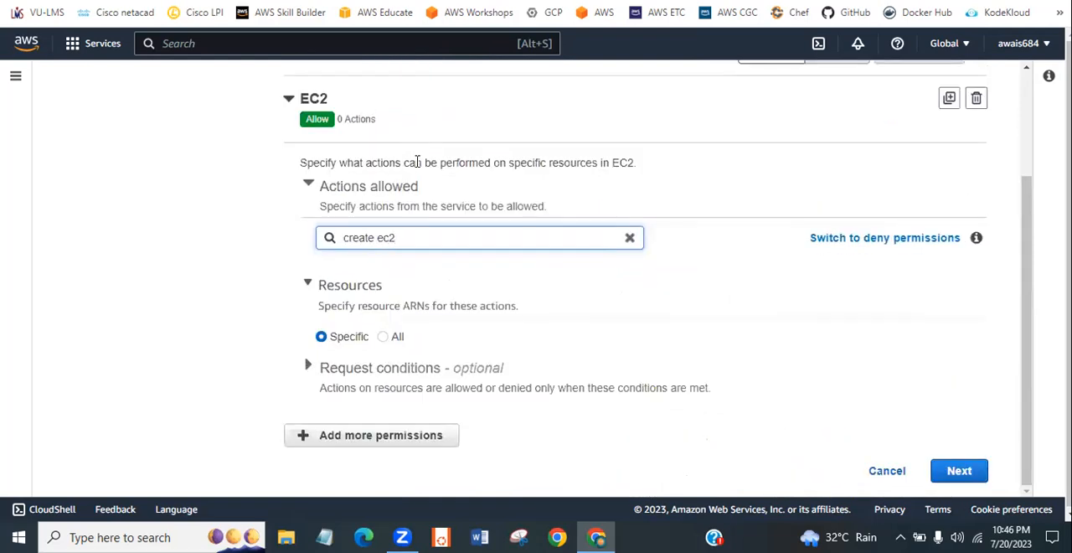
key(BackSpace)
key(BackSpace)
key(BackSpace)
key(BackSpace)
key(BackSpace)
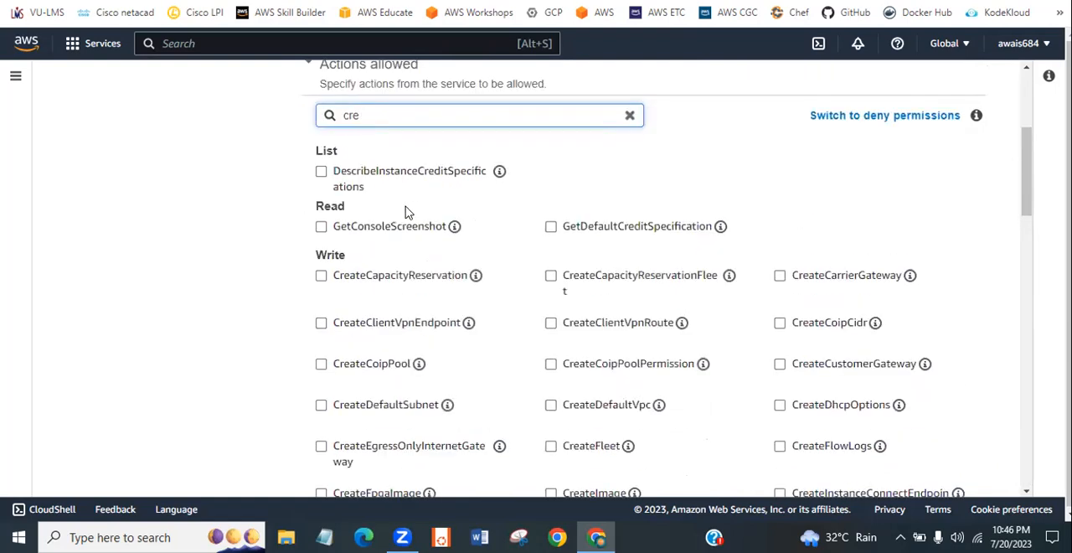
key(BackSpace)
key(BackSpace)
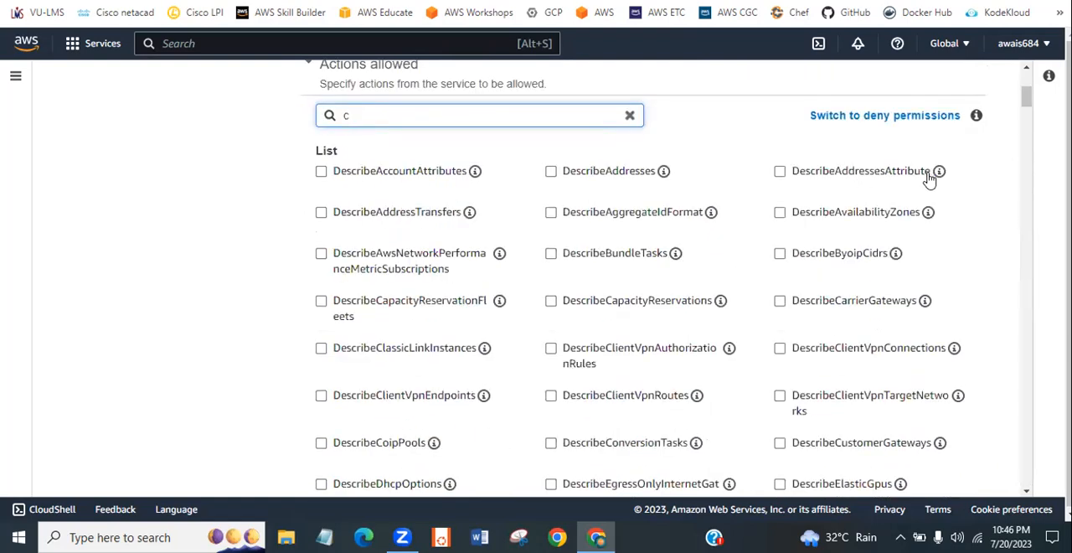
drag(1022, 101, 1023, 219)
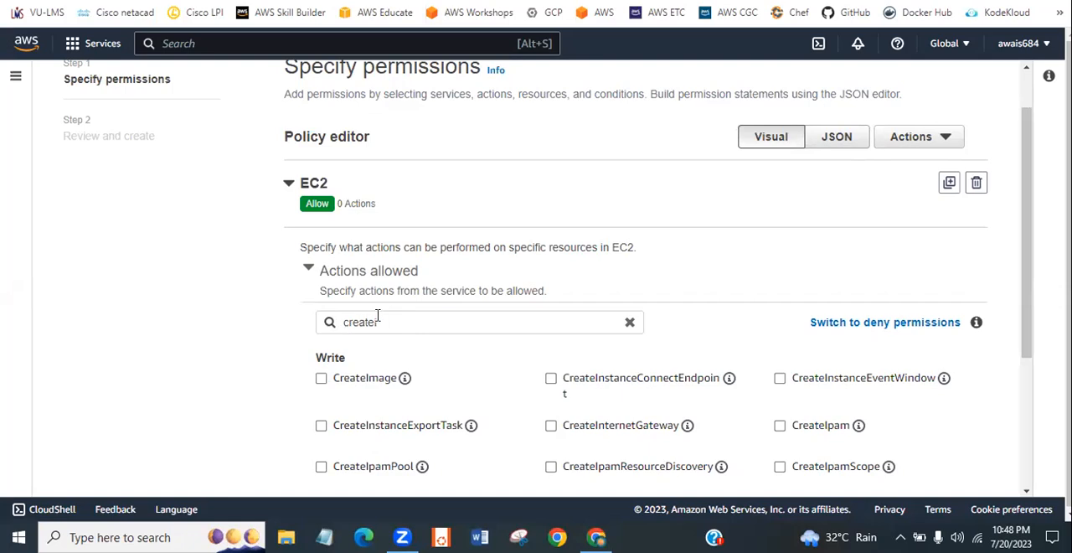
- Allow the EC2 CreateImage write action, using the filter "createi", and apply it to all resources
click(321, 379)
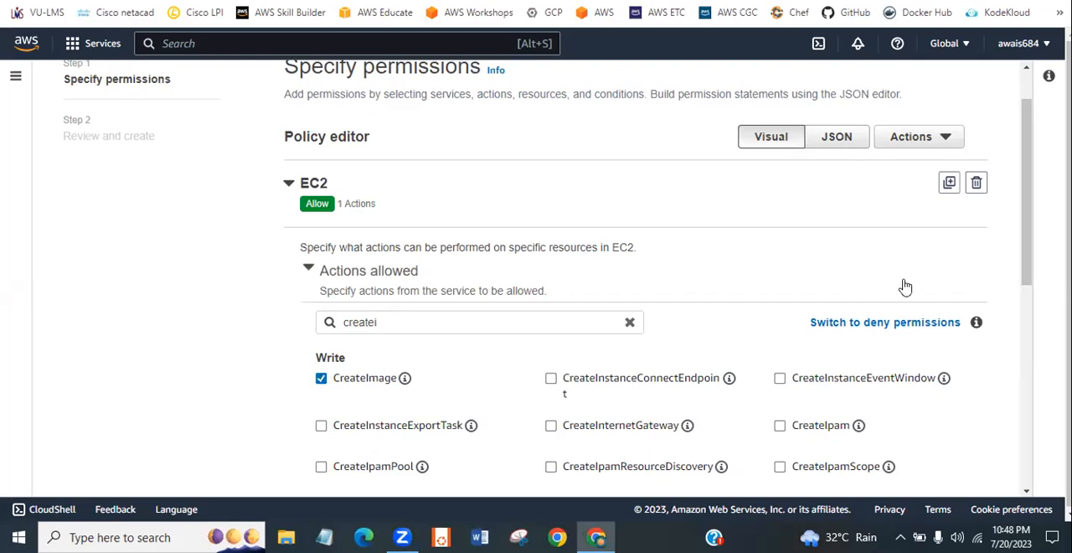
drag(1024, 264, 1028, 387)
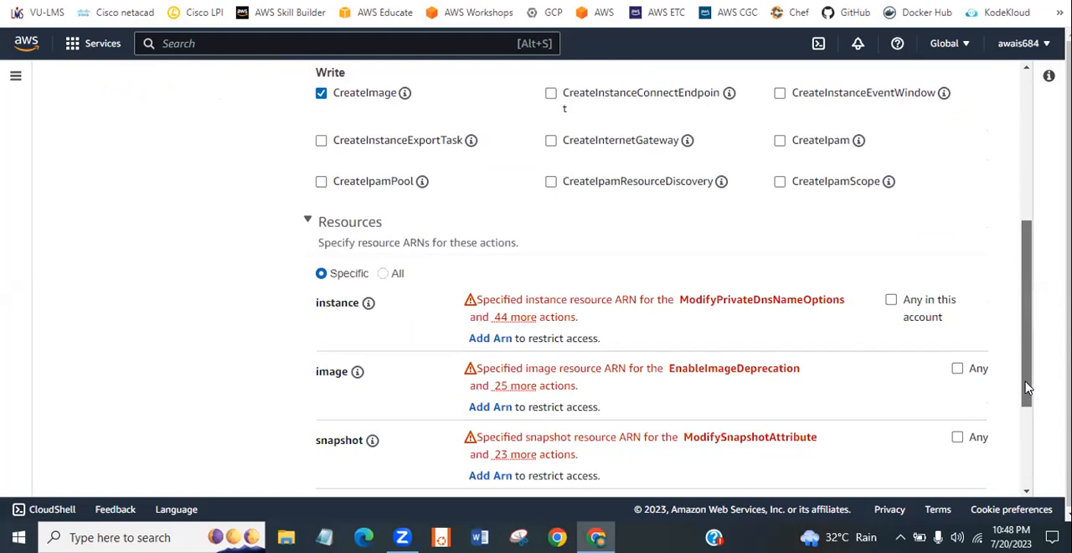
mouse_move(1028, 388)
mouse_down()
mouse_move(1028, 431)
mouse_move(1030, 322)
mouse_move(1031, 377)
mouse_up()
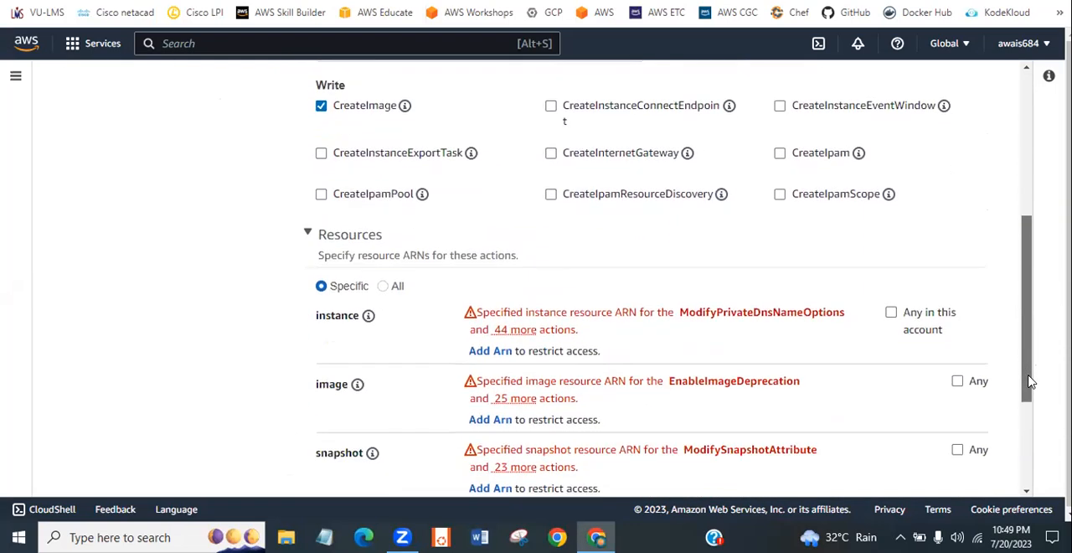
click(383, 287)
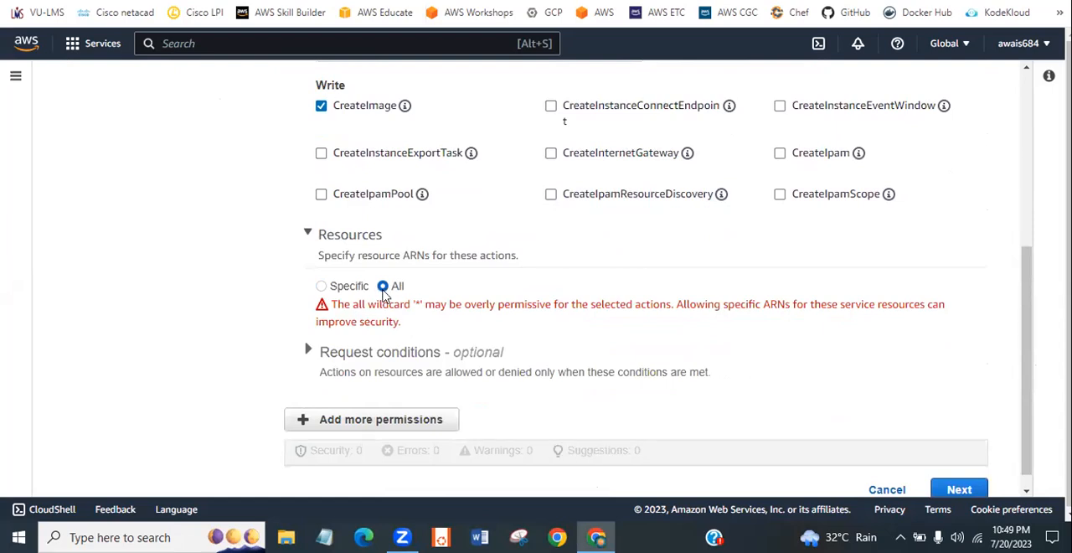
click(336, 288)
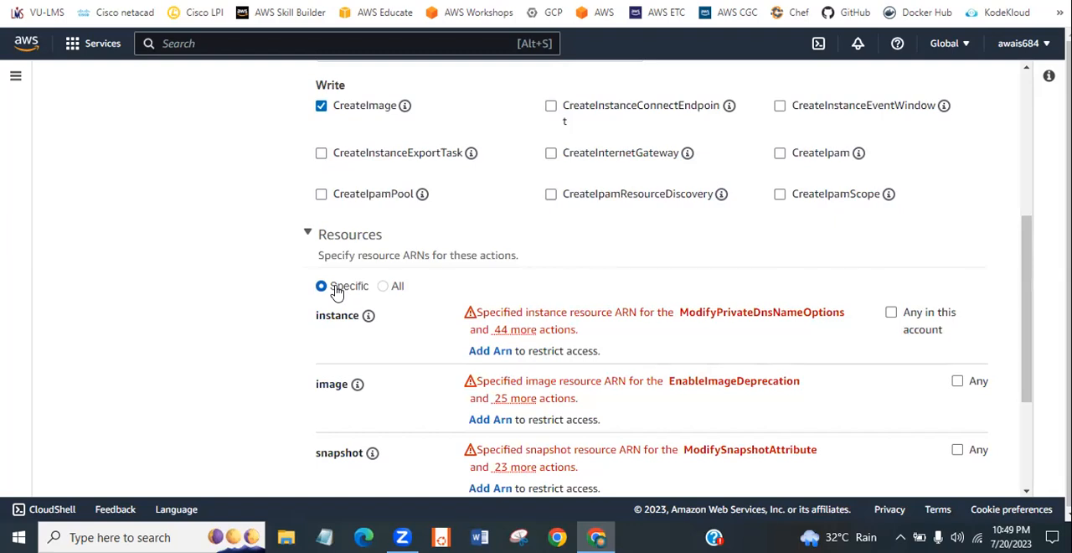
click(382, 288)
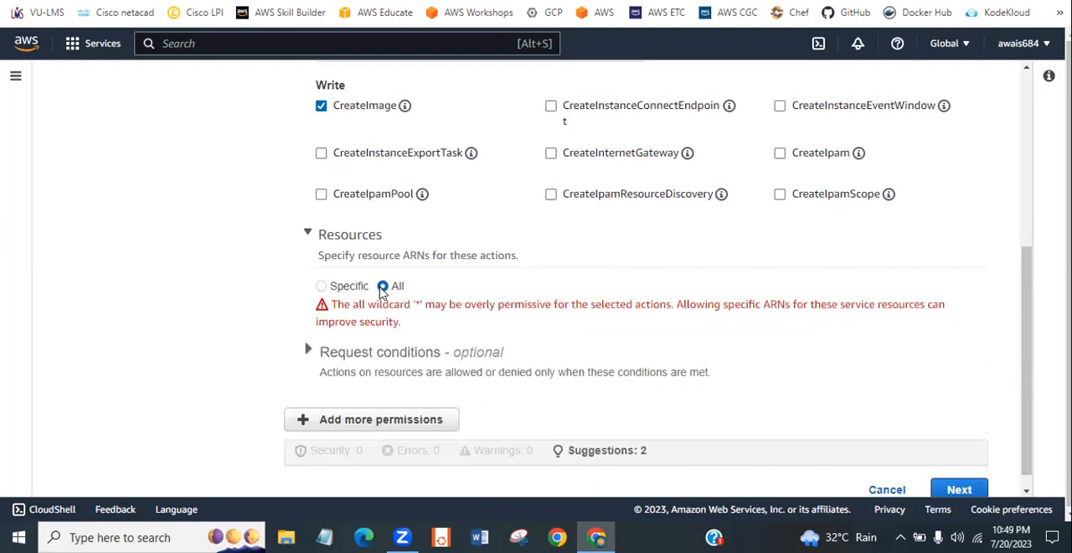
- View the optional request conditions, and try adding a further service permission block and remove it again
scroll(1022, 372, down, 1)
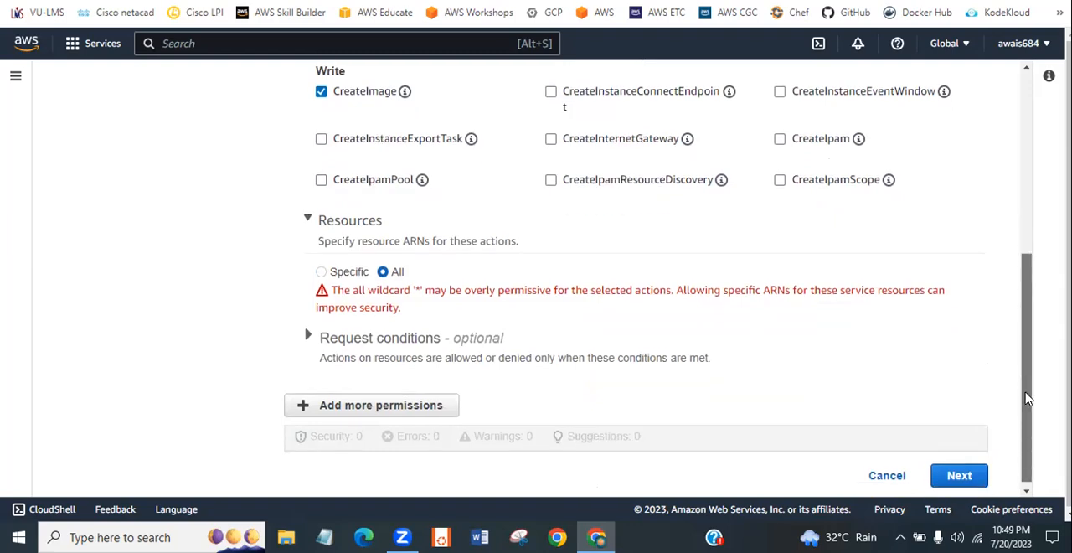
click(344, 336)
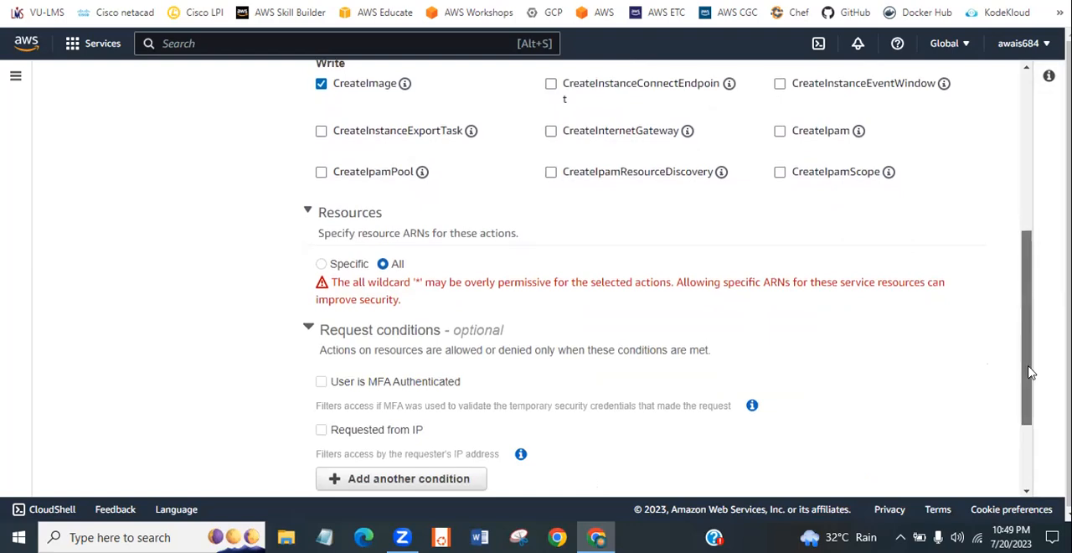
drag(1031, 371, 1031, 430)
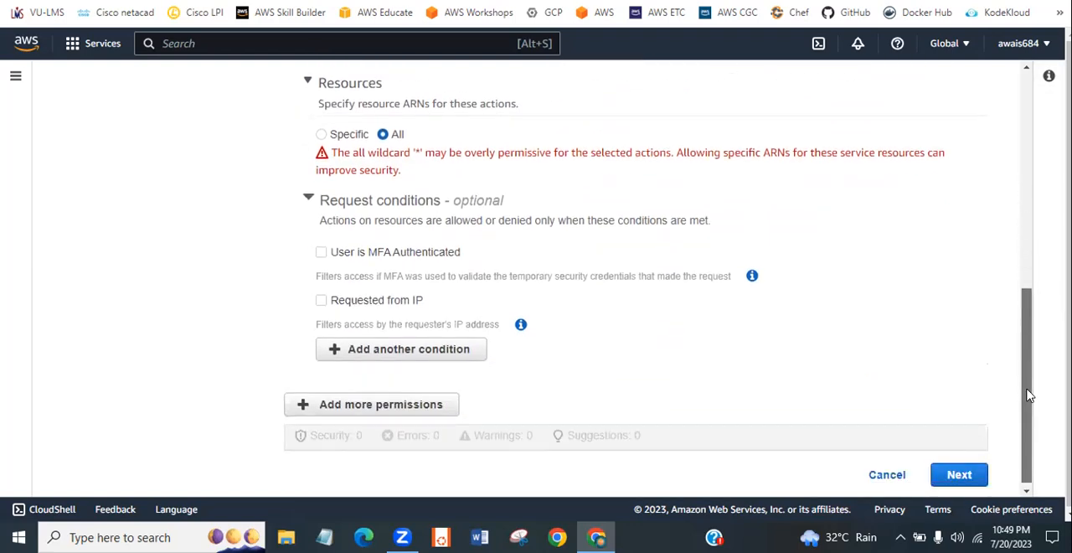
click(361, 407)
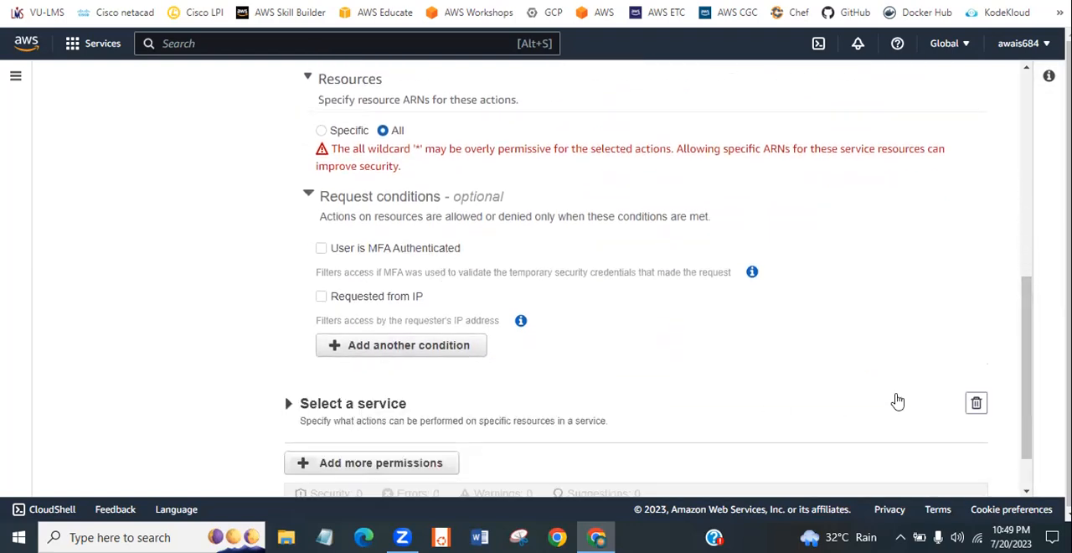
drag(1024, 387, 1025, 415)
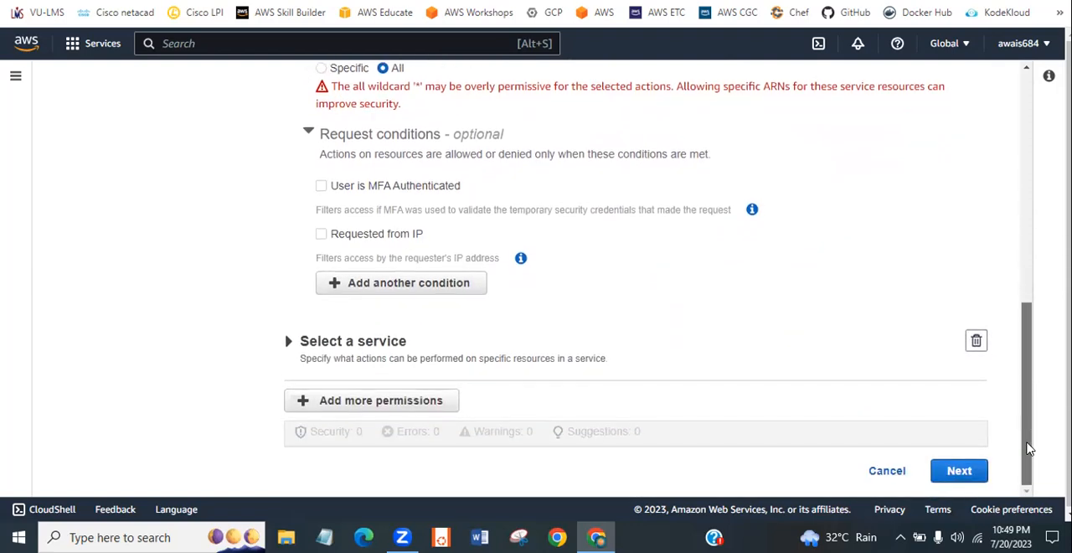
click(974, 344)
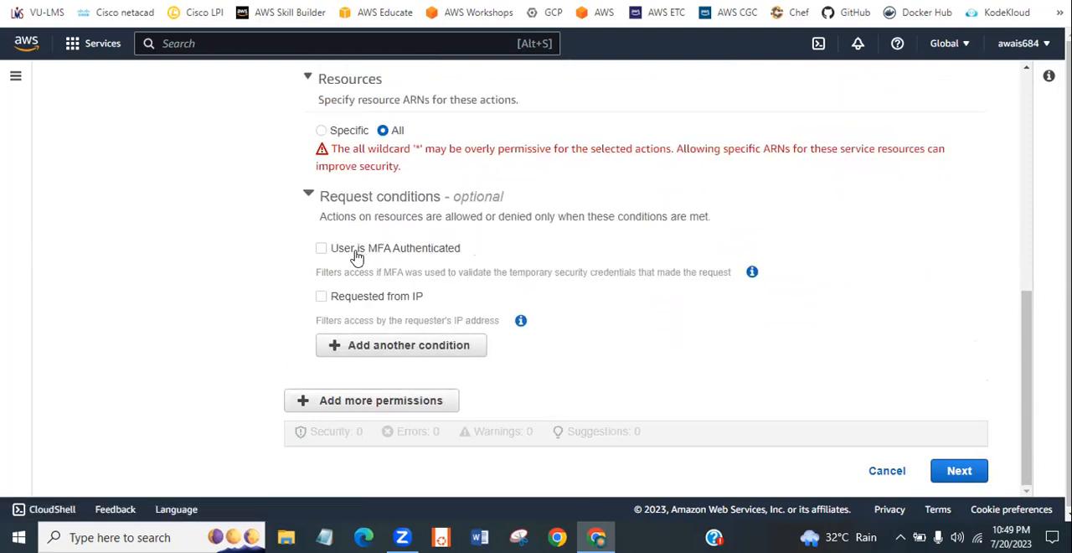
click(356, 197)
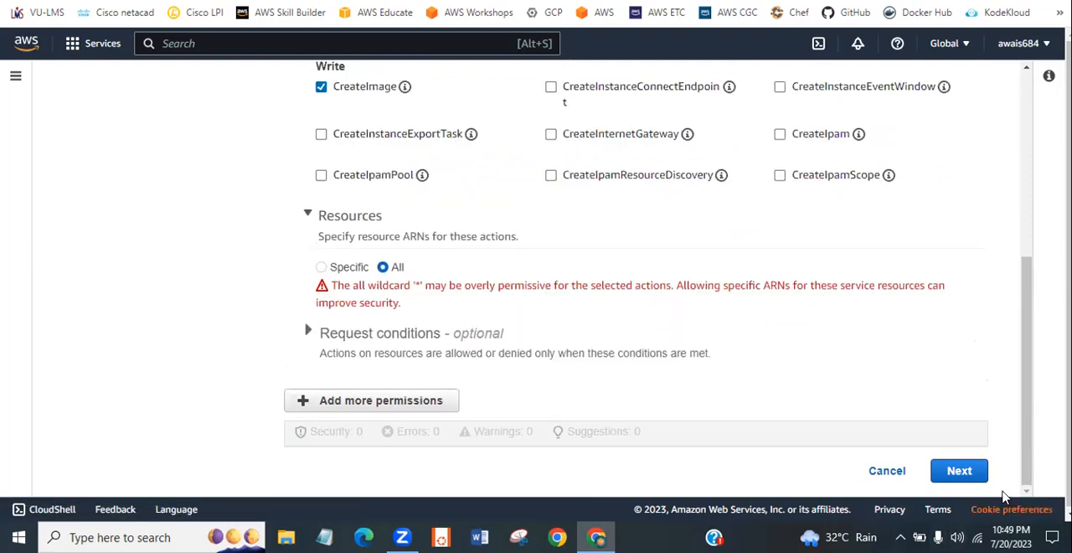
- Proceed to the policy review and name the policy image-policy
click(947, 472)
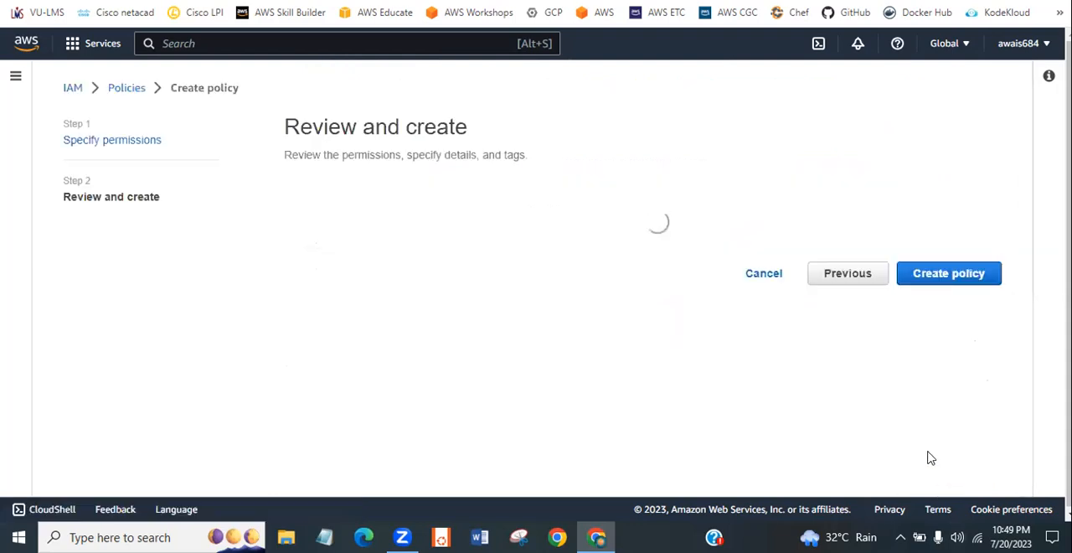
scroll(377, 298, down, 10)
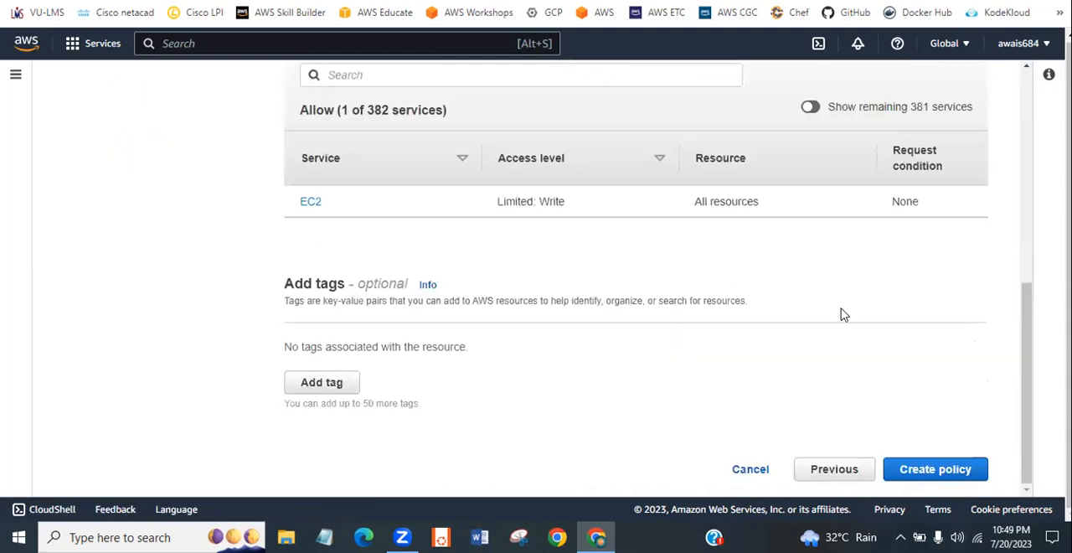
drag(1029, 369, 1022, 195)
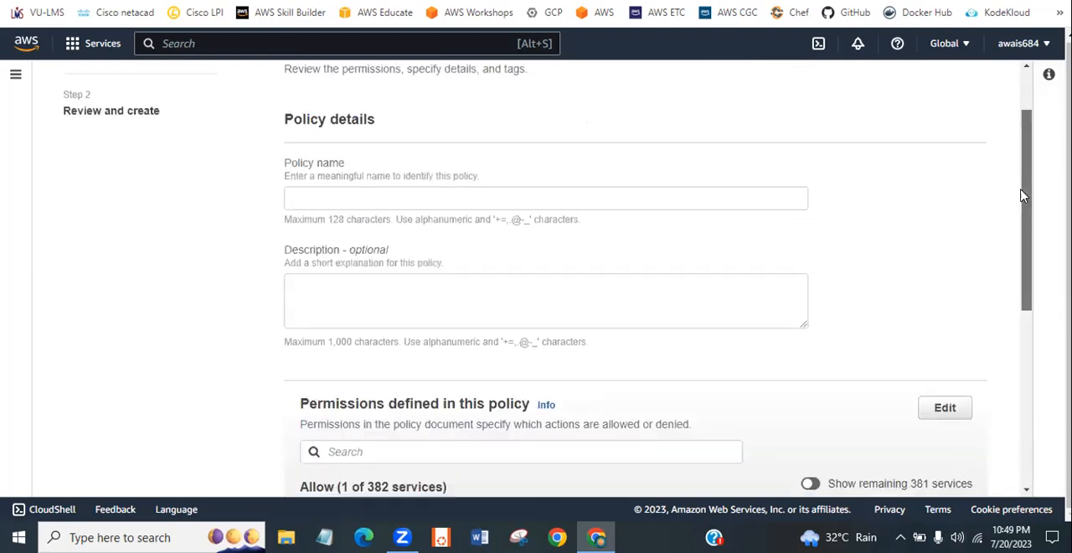
click(482, 203)
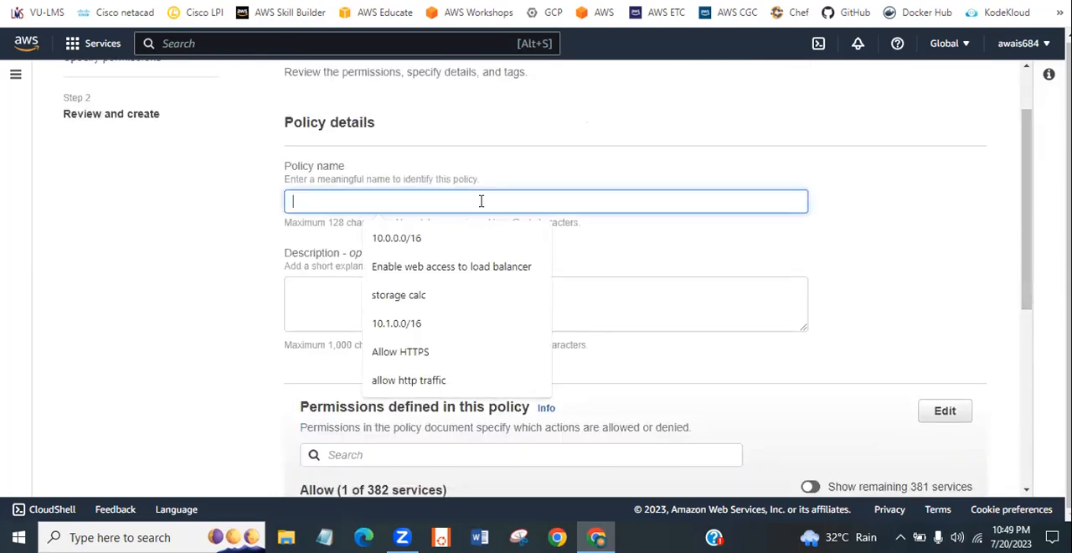
text(image-policy)
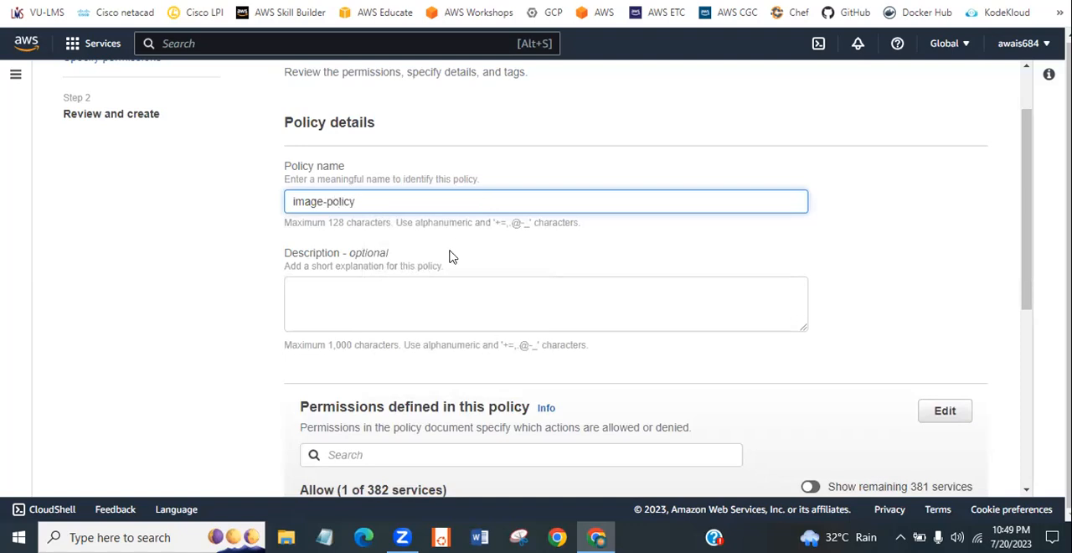
- Review the permissions defined in the policy, create it and dismiss the confirmation banner
drag(1026, 225, 1024, 362)
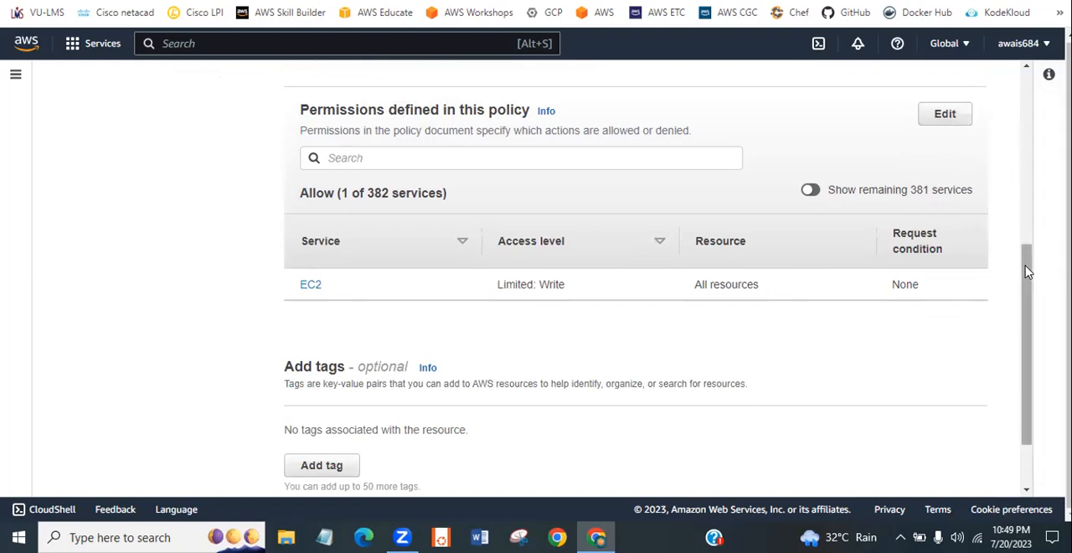
drag(1022, 293, 1023, 330)
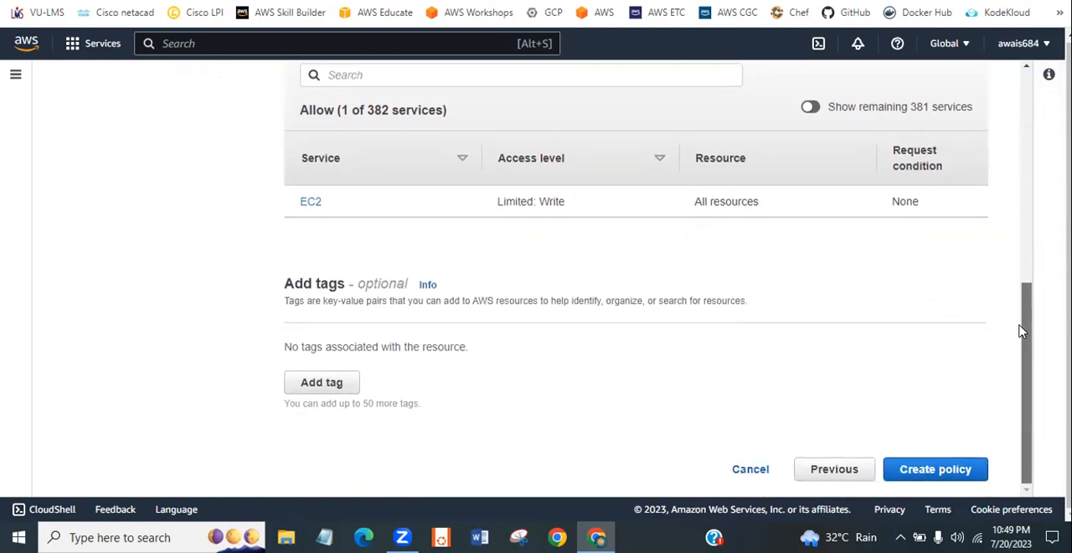
click(930, 468)
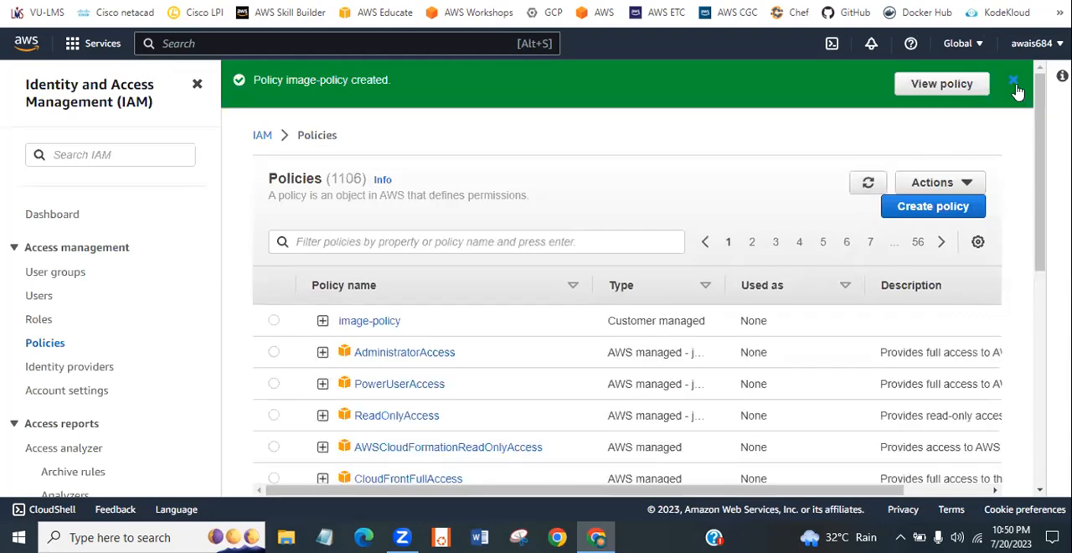
click(1014, 84)
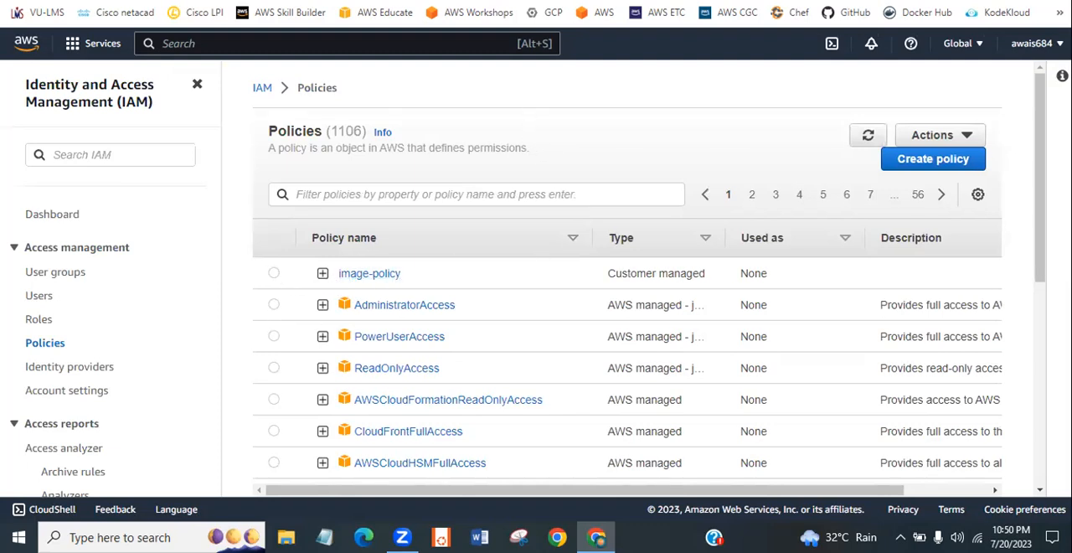
- Return to the new user's permissions page, clear the "ec2" filter and refresh the list of permissions policies
key(ctrl+shift+Tab)
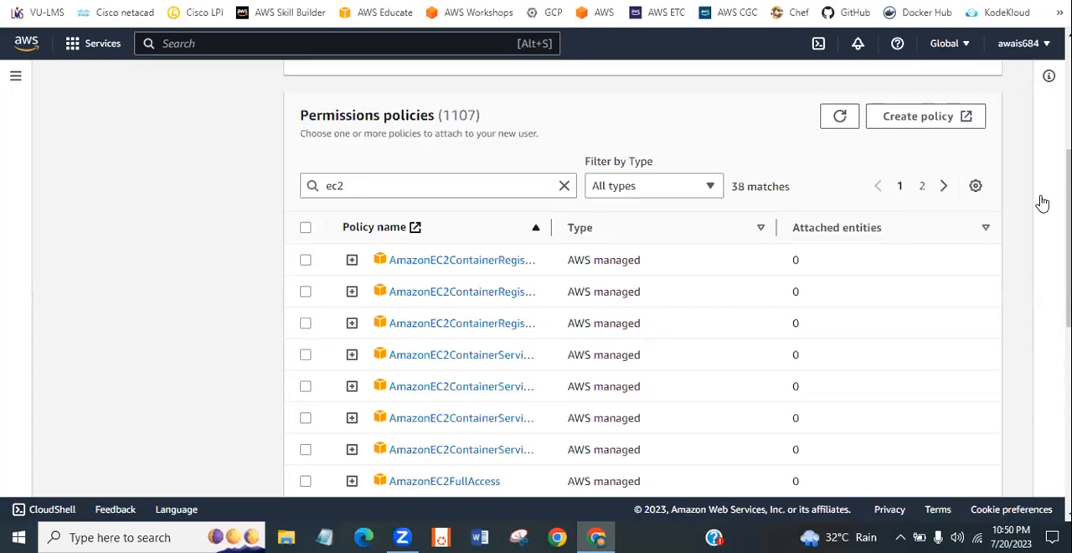
scroll(642, 277, up, 3)
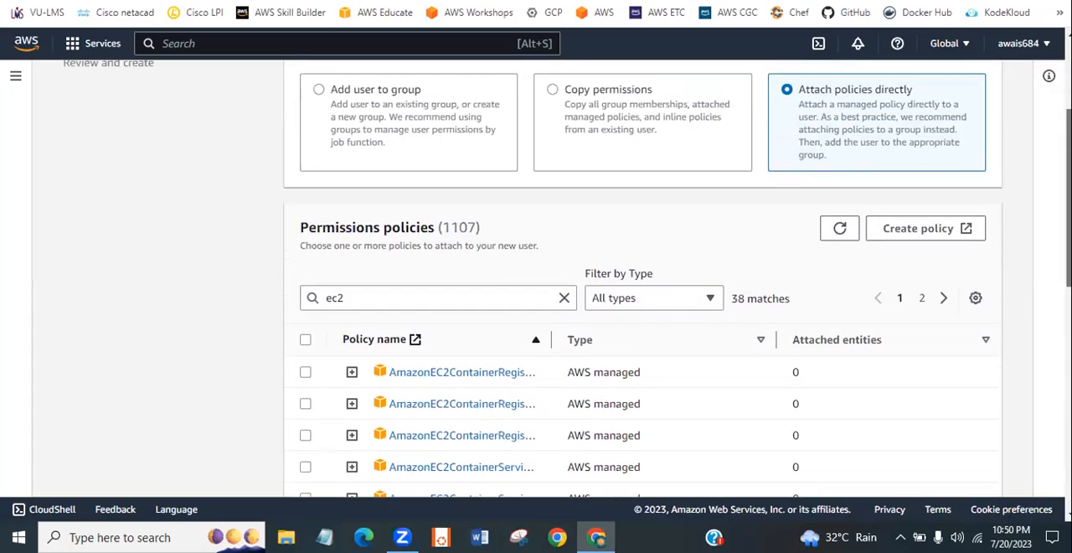
scroll(642, 276, up, 2)
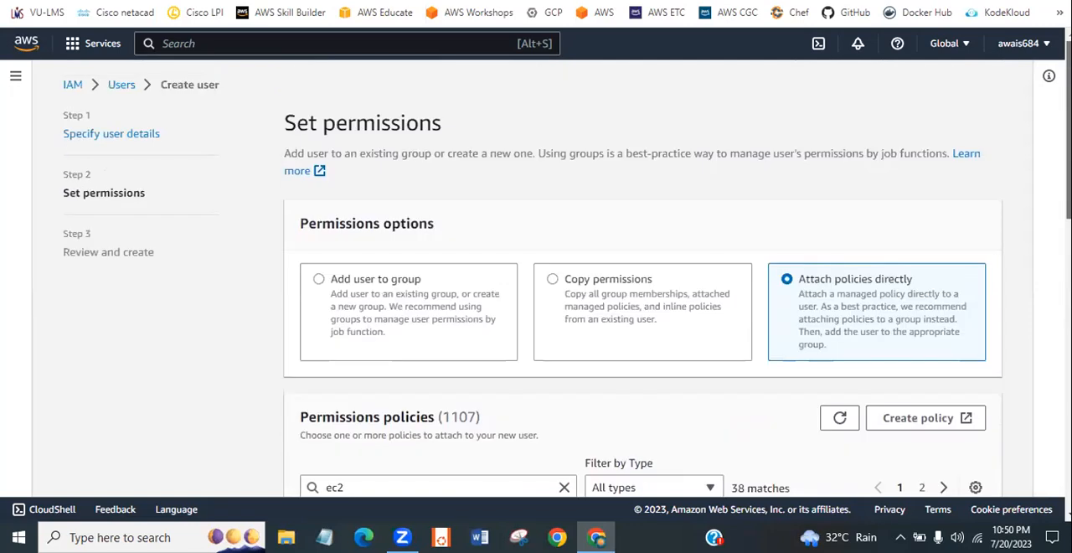
scroll(643, 277, down, 3)
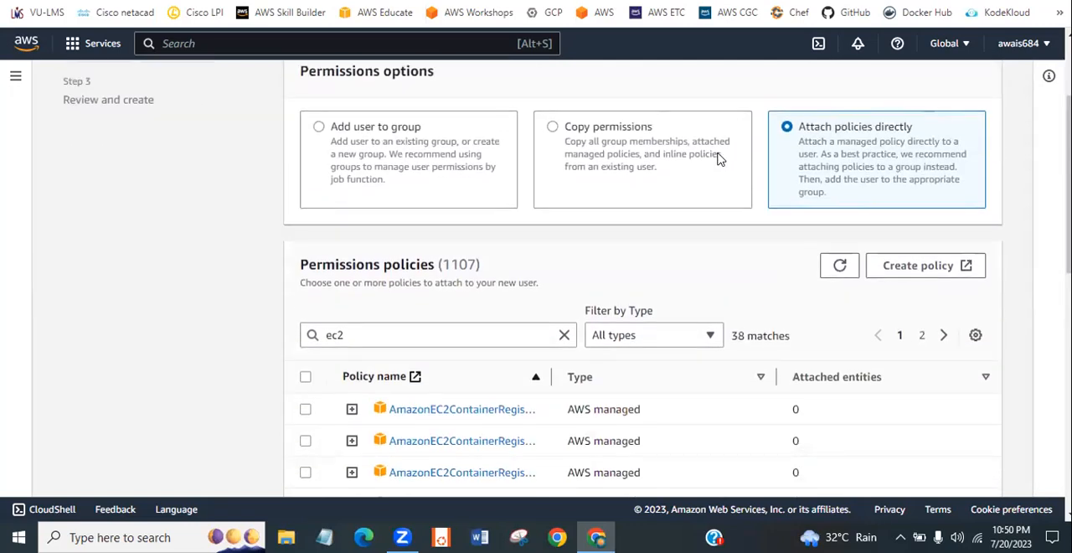
click(840, 266)
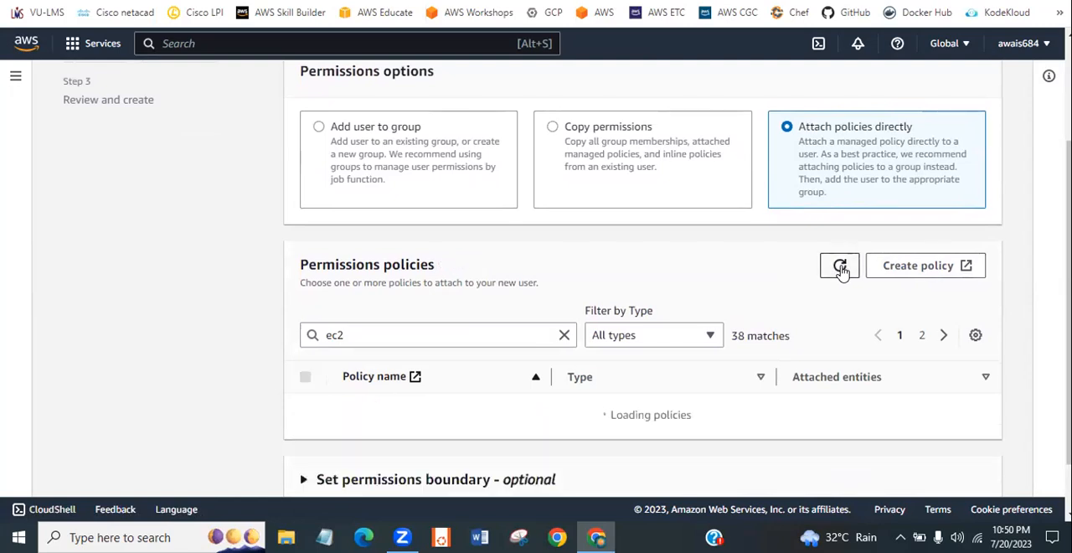
click(564, 335)
click(829, 275)
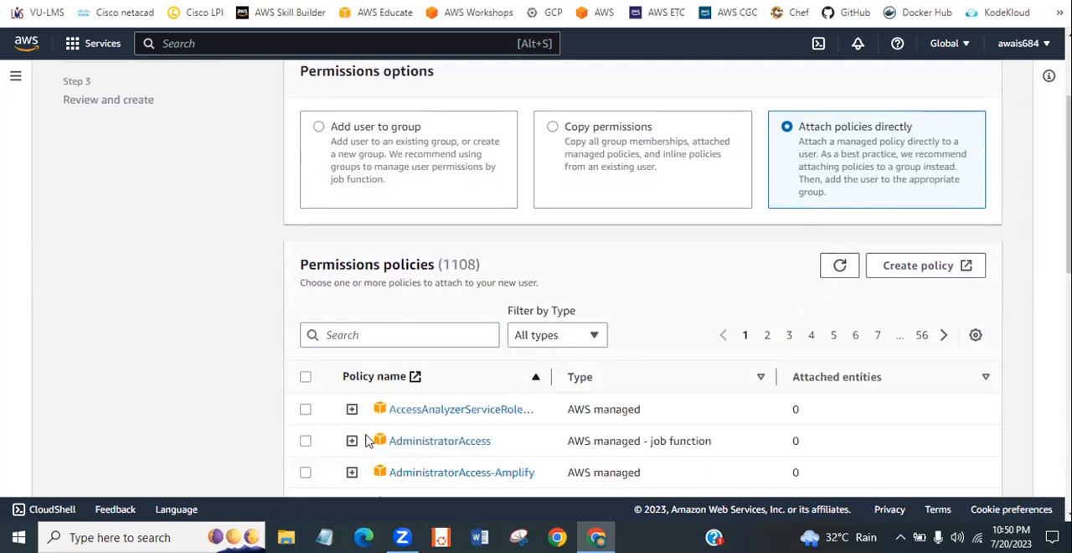
- Filter the permissions policies by "image" and compare the type of image-policy with that of the other policies listed
scroll(568, 278, down, 7)
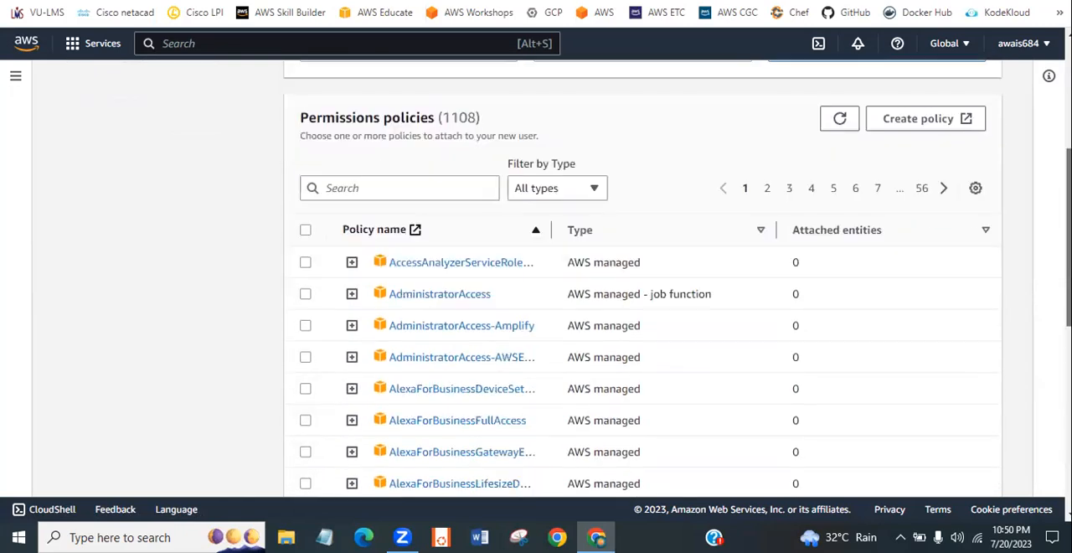
scroll(519, 252, up, 7)
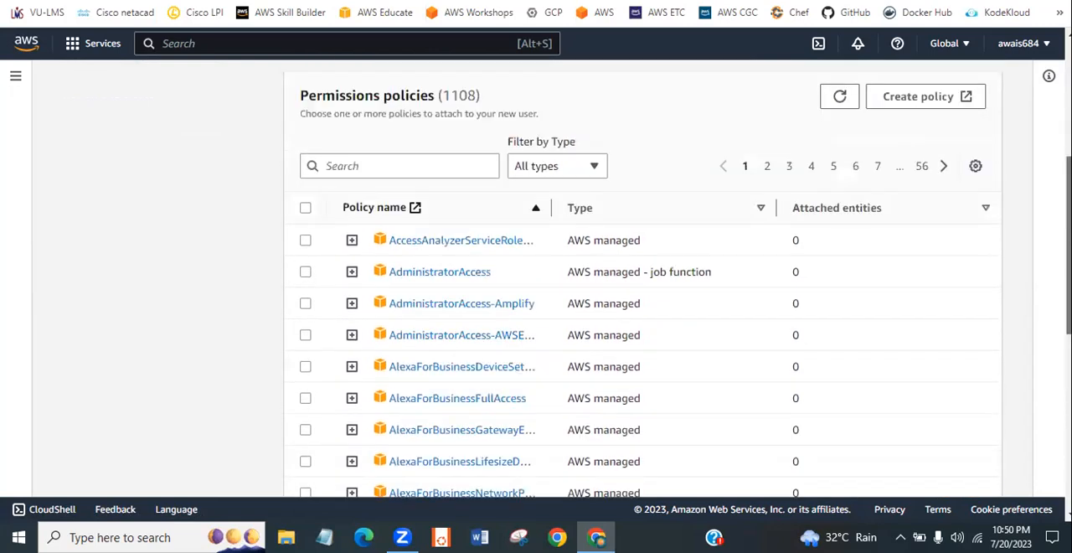
click(445, 159)
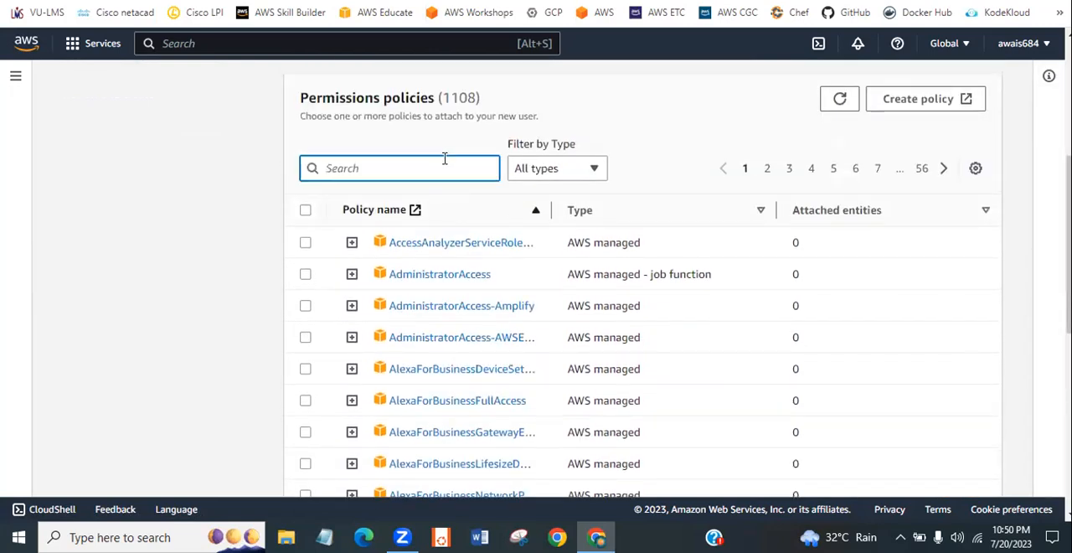
text(img)
key(BackSpace)
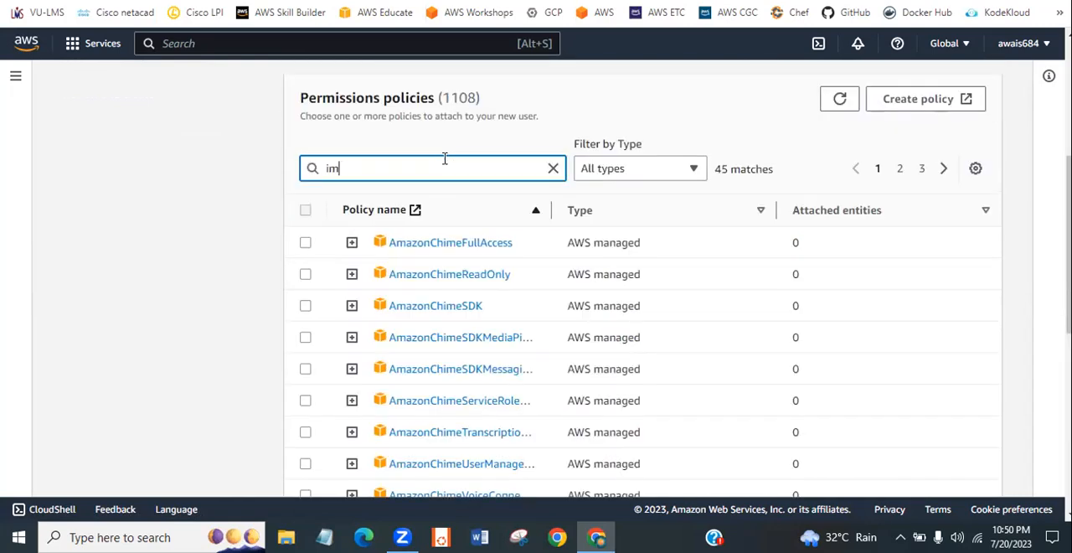
text(a)
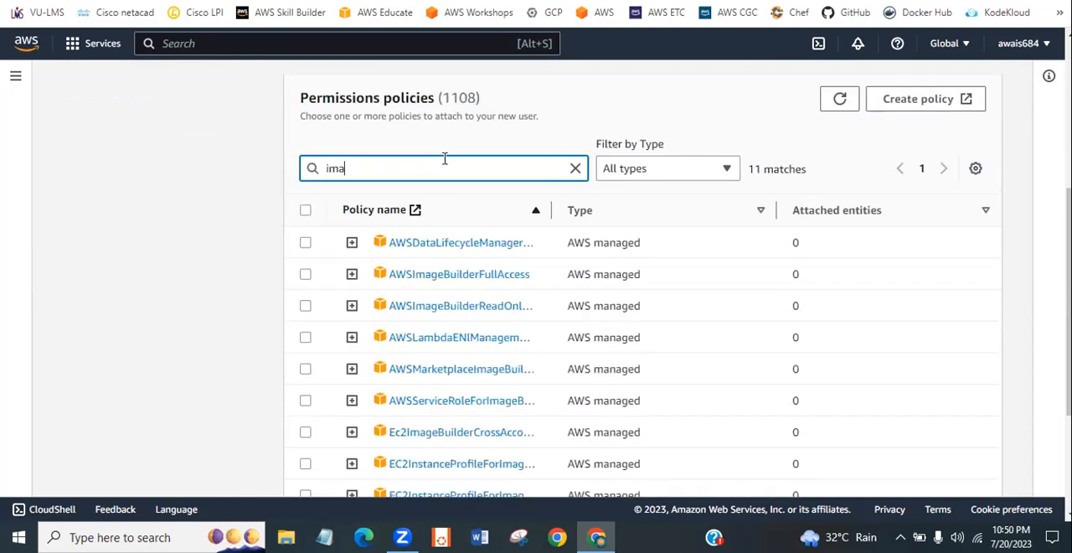
text(ge)
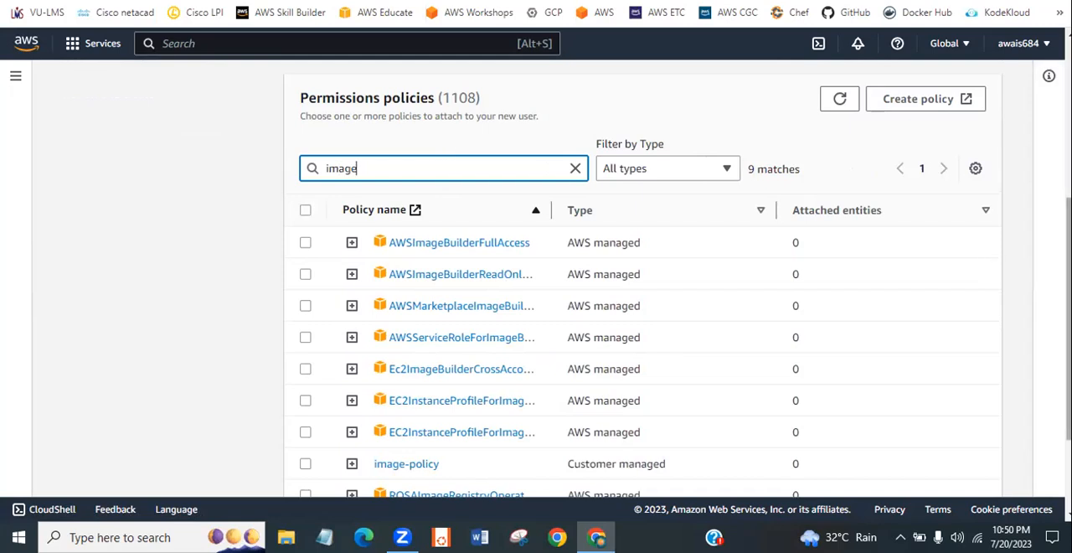
scroll(531, 324, down, 3)
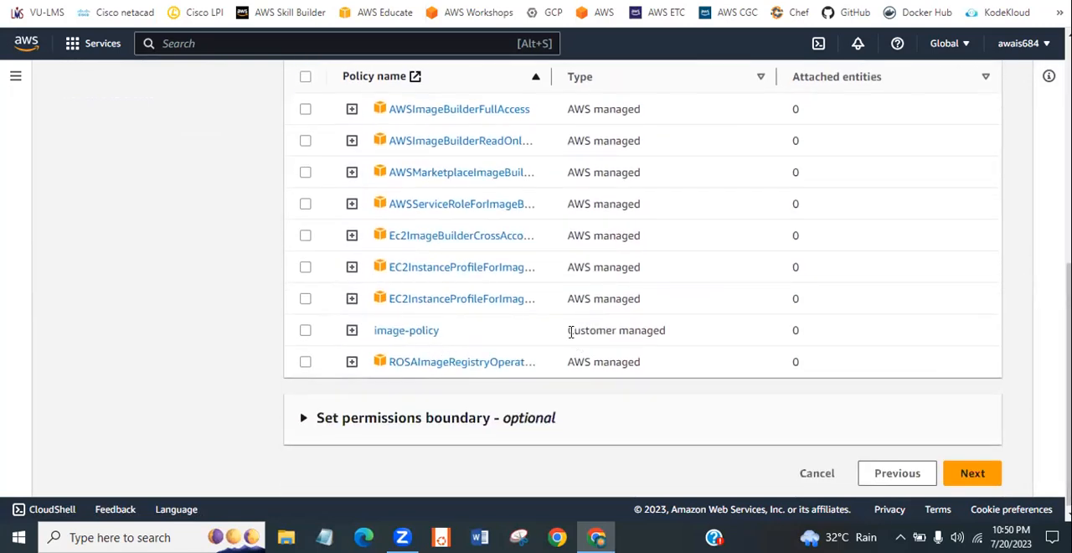
drag(565, 340, 675, 338)
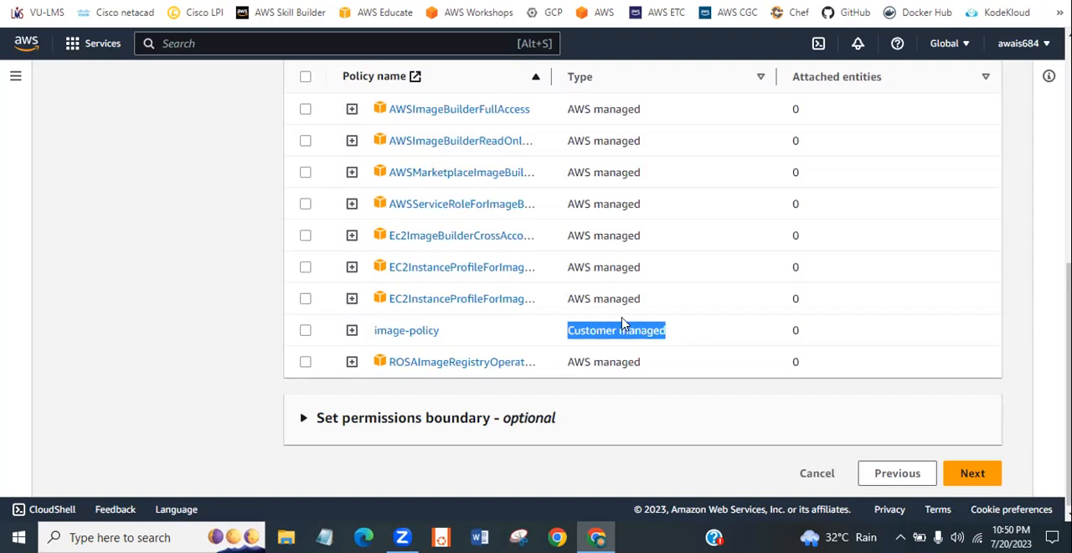
drag(566, 303, 642, 302)
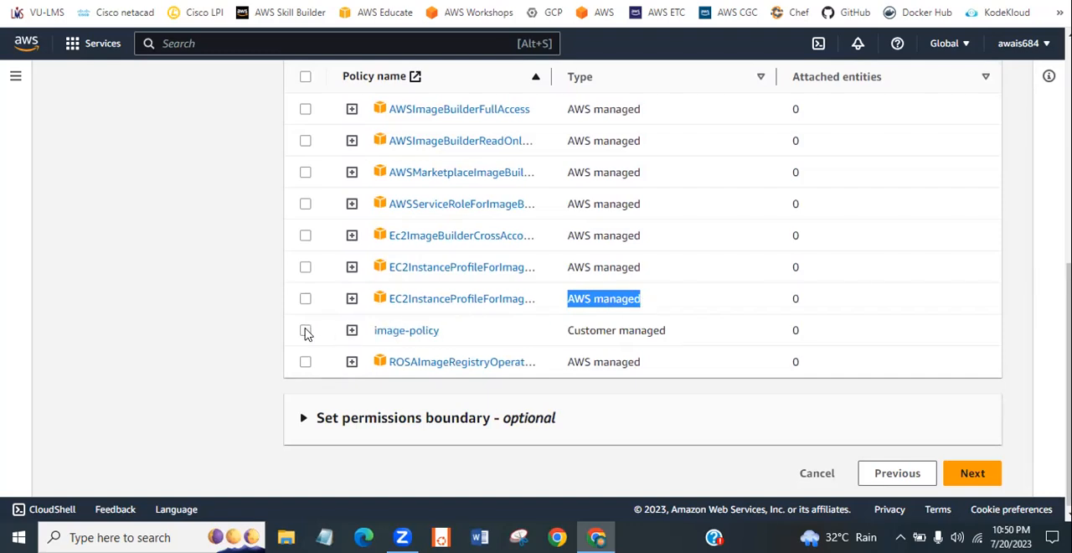
- Expand image-policy to examine the effect and action in its JSON, then collapse it and leave it unselected
click(305, 331)
click(352, 333)
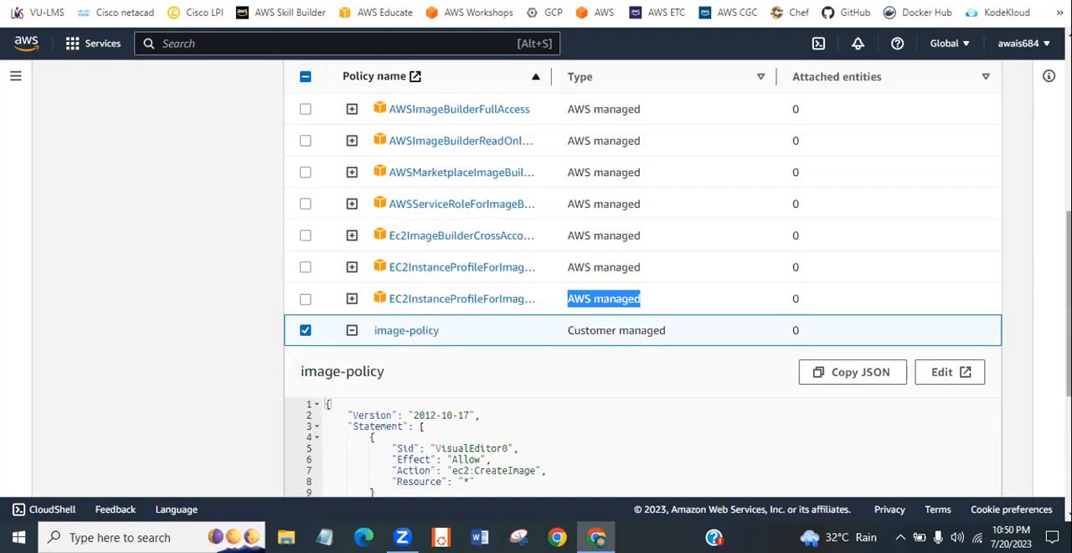
scroll(518, 326, down, 2)
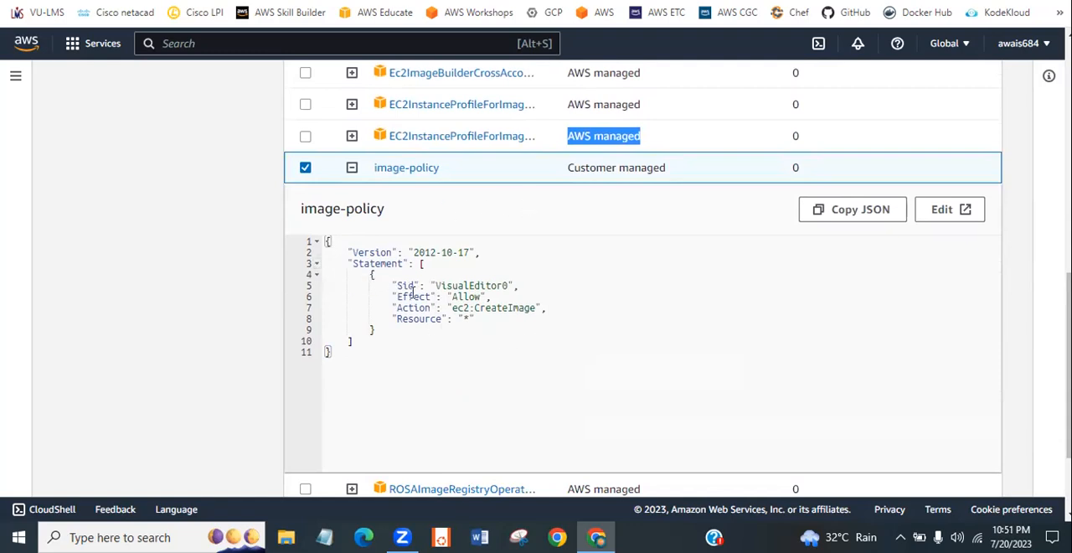
drag(462, 298, 478, 313)
click(467, 312)
click(304, 169)
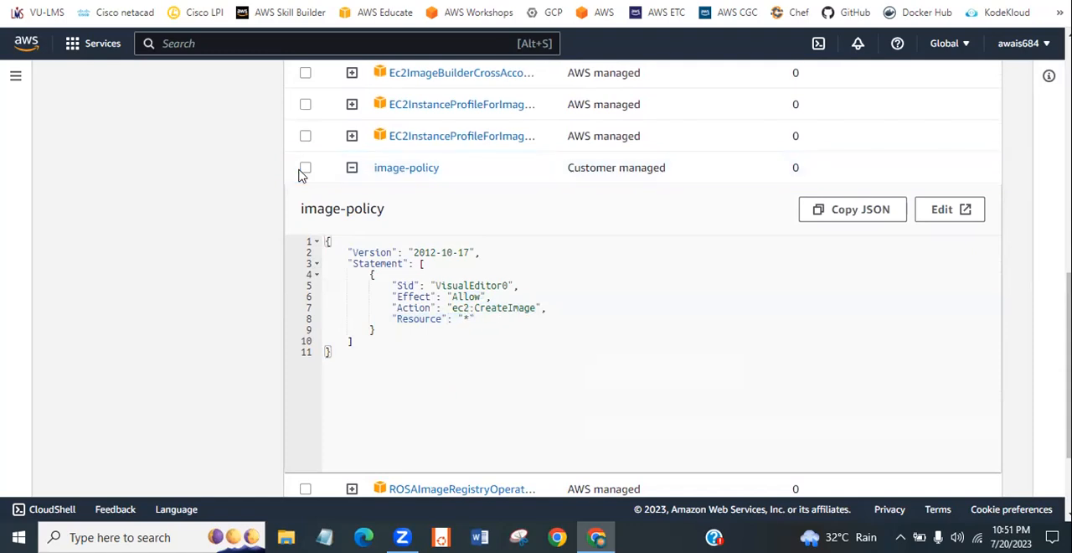
click(350, 171)
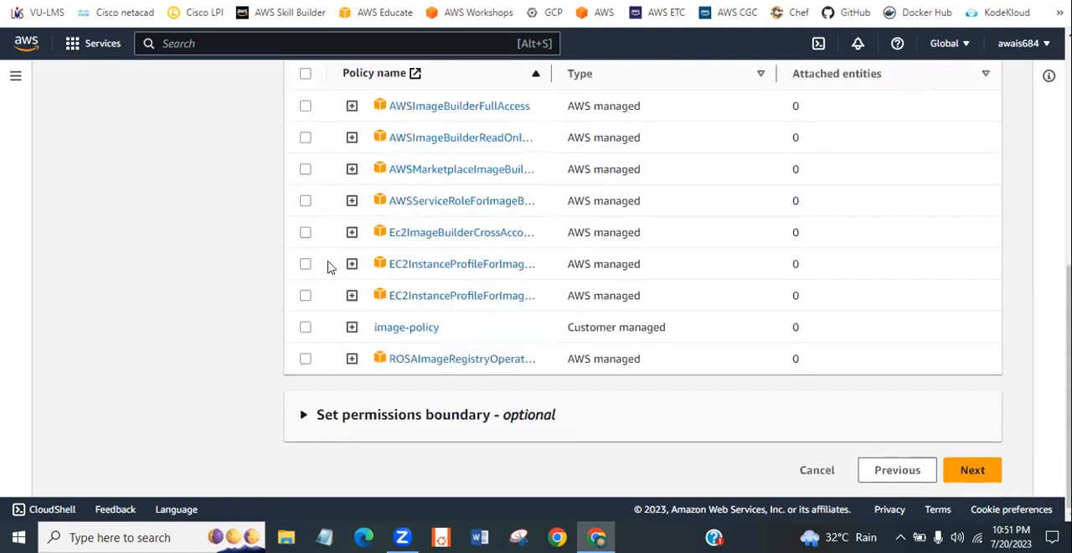
- Attach image-policy to user-1, and create the user from the review page
click(304, 327)
click(968, 478)
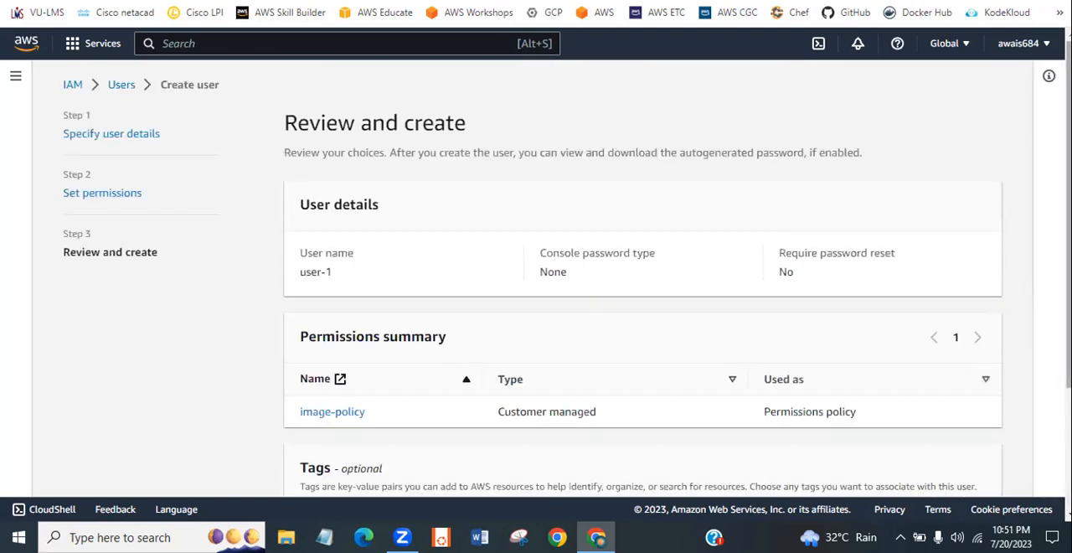
scroll(567, 278, down, 3)
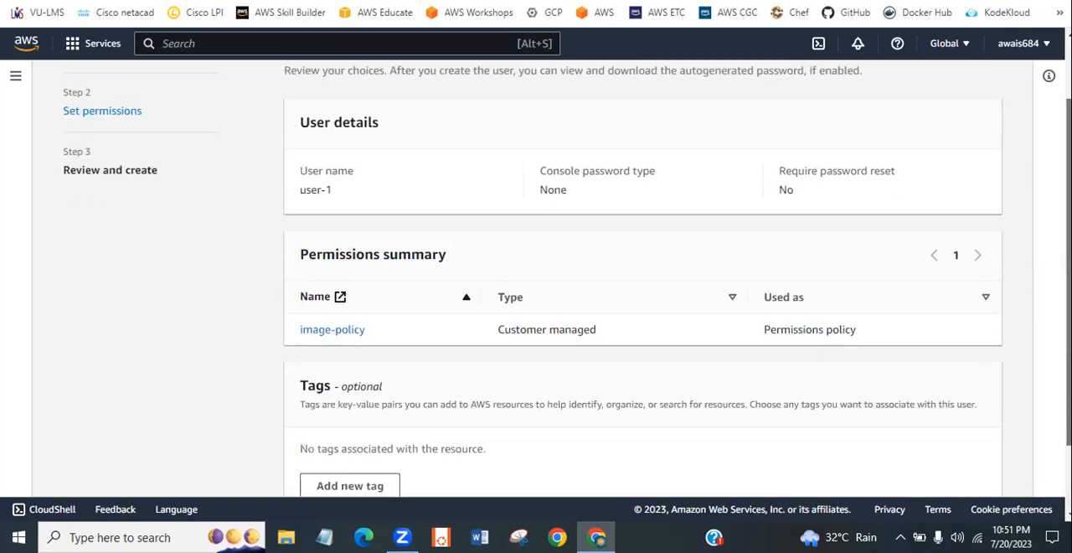
click(955, 472)
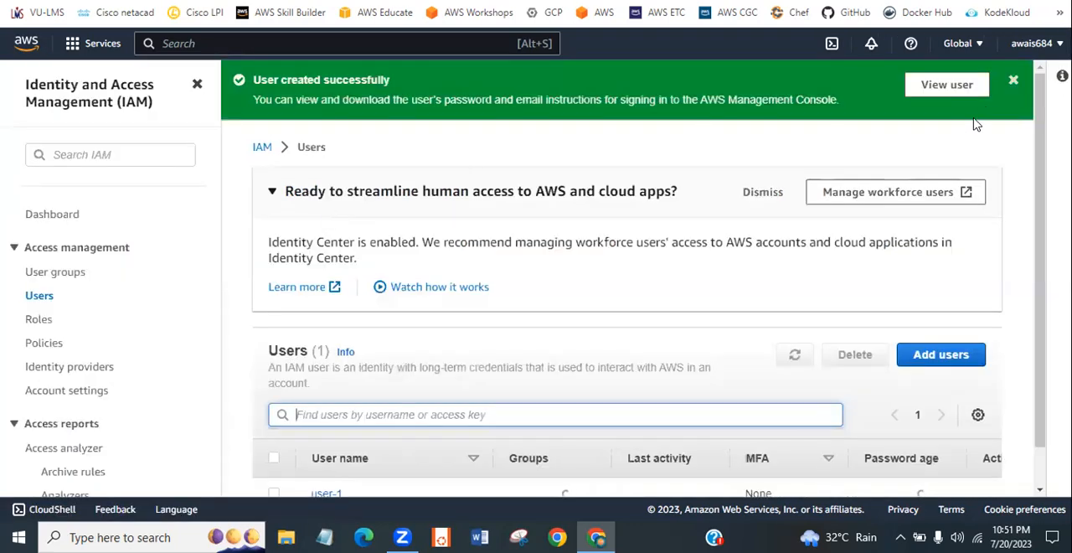
click(1013, 80)
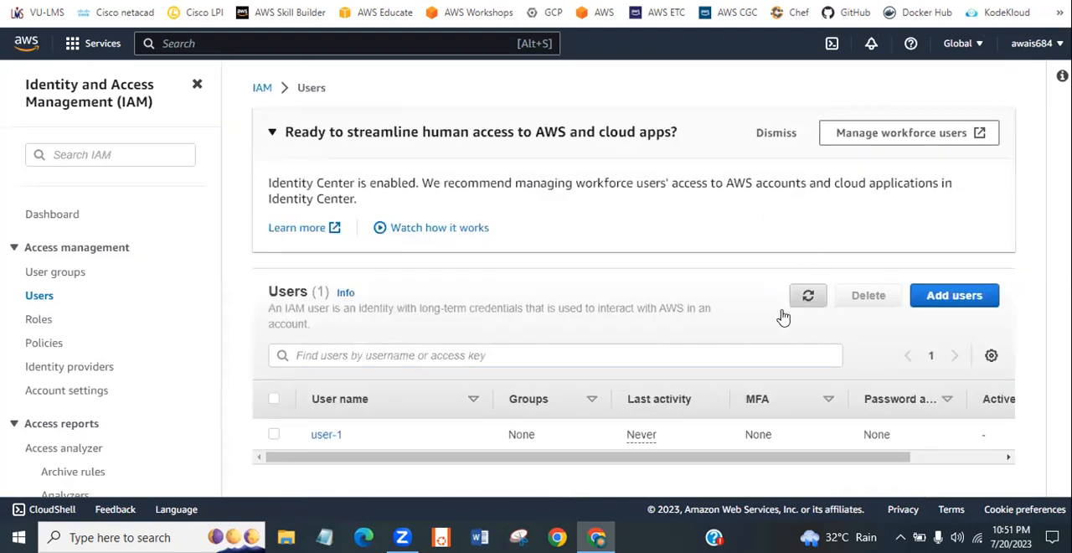
- Refresh the users list and examine all columns of the user-1 entry
click(819, 293)
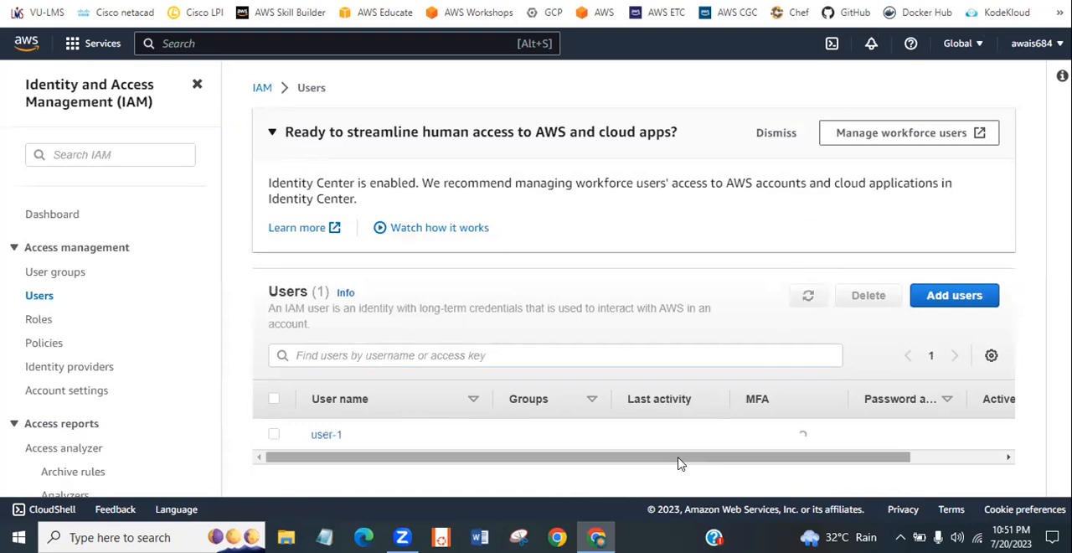
drag(679, 459, 467, 489)
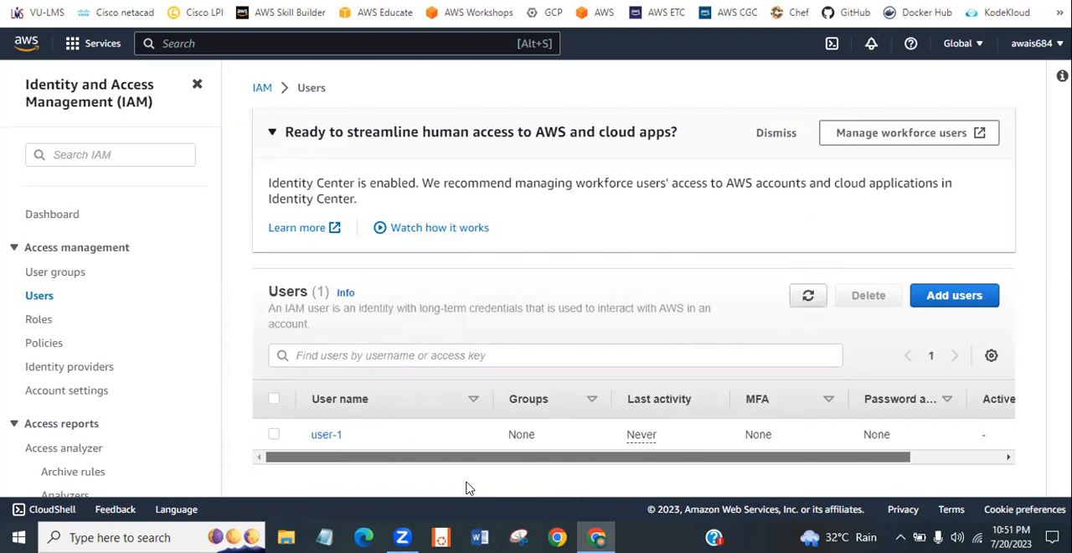
drag(342, 458, 591, 481)
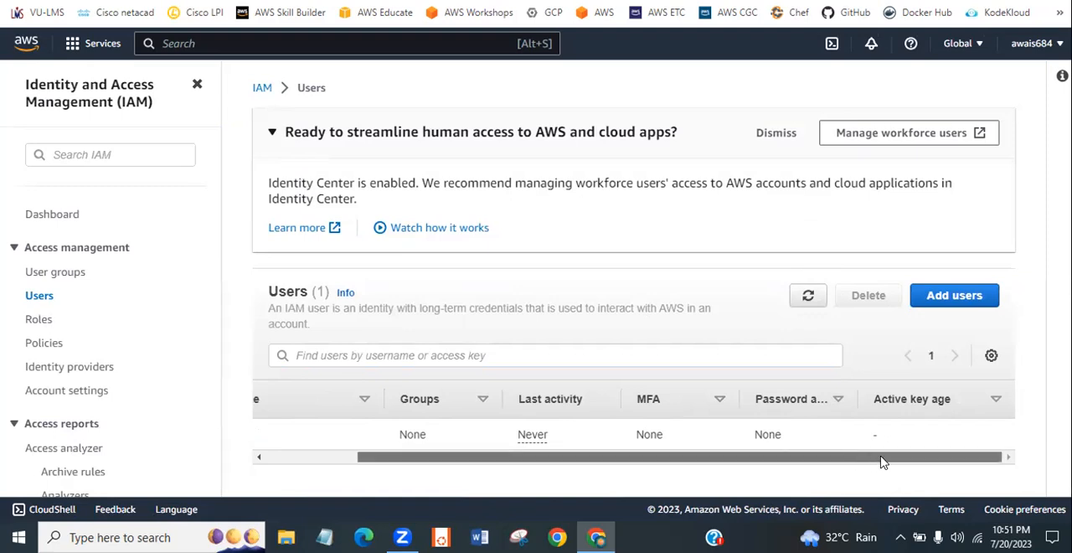
drag(882, 460, 523, 454)
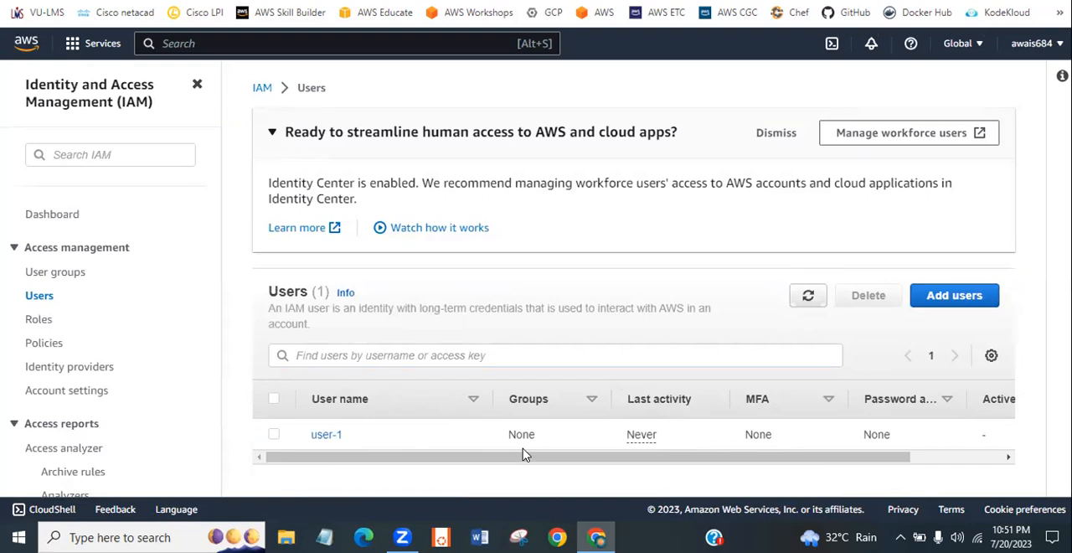
- Start adding a user named user-2 with AWS Management Console access, choosing to create an IAM user
click(961, 300)
click(474, 259)
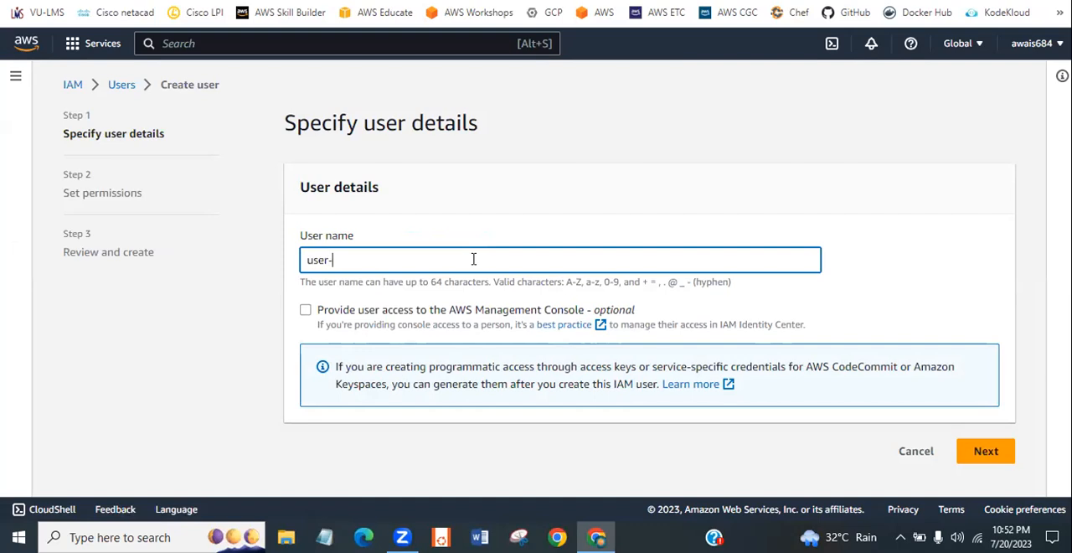
click(313, 313)
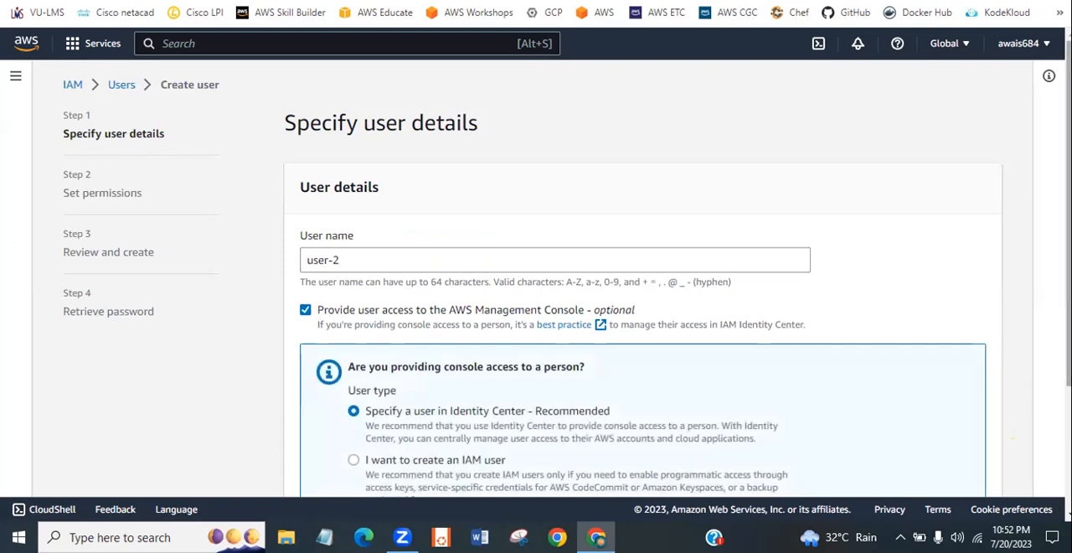
scroll(637, 277, down, 2)
scroll(478, 339, down, 2)
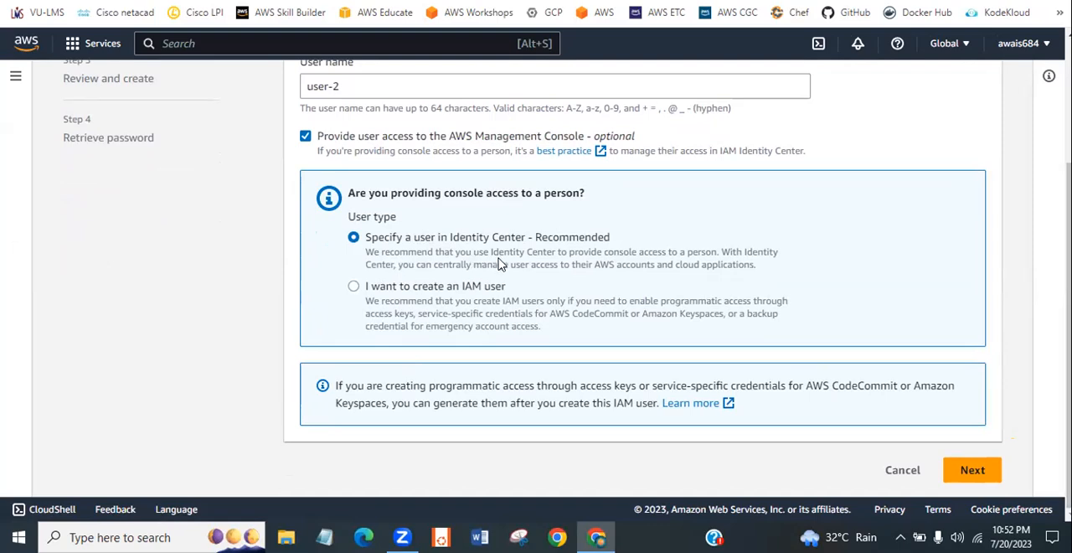
click(353, 287)
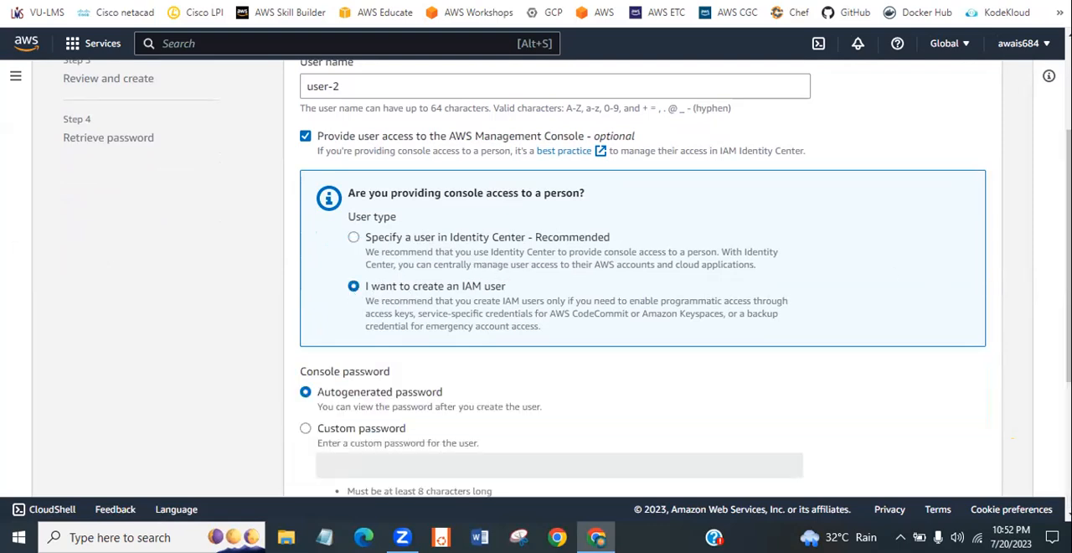
- Try entering a custom console password for user-2, clear it and return to the autogenerated password option
scroll(567, 278, down, 2)
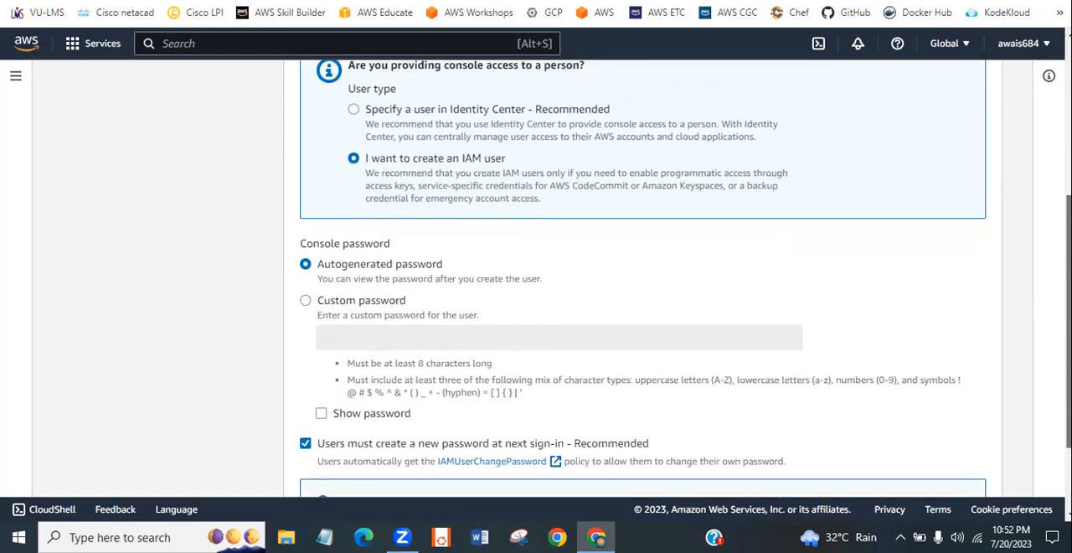
scroll(567, 278, down, 1)
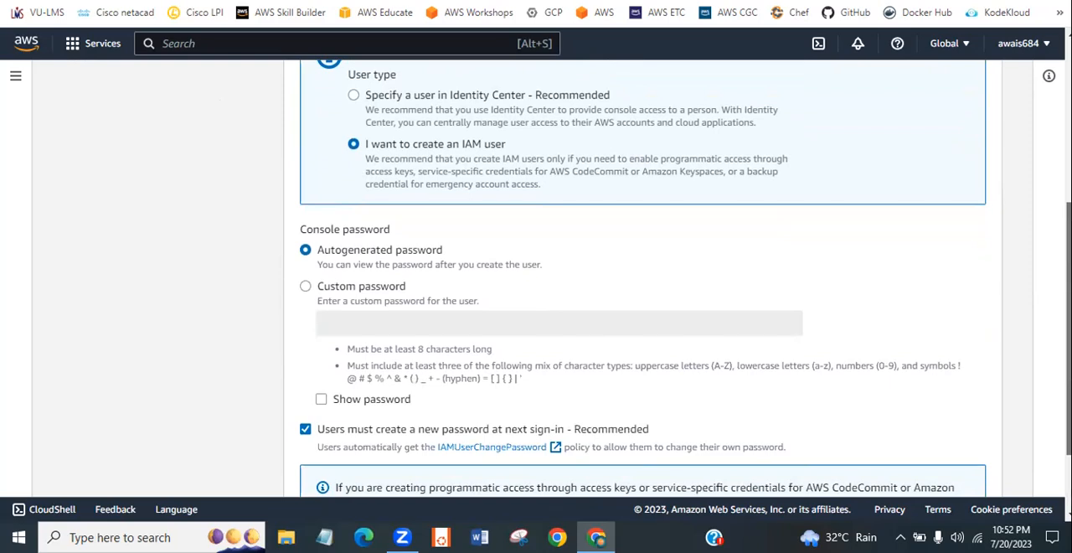
scroll(568, 278, down, 2)
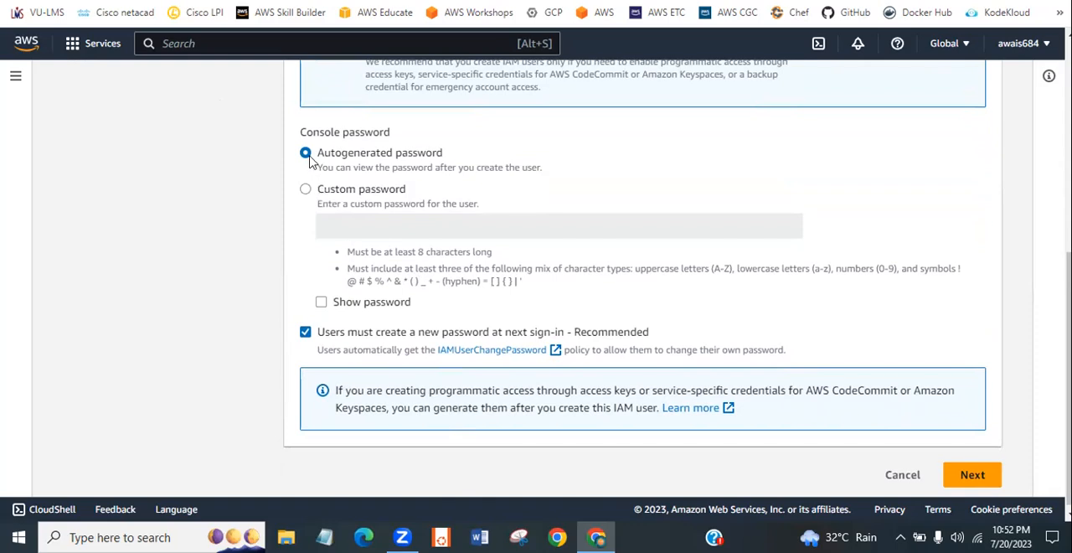
click(306, 190)
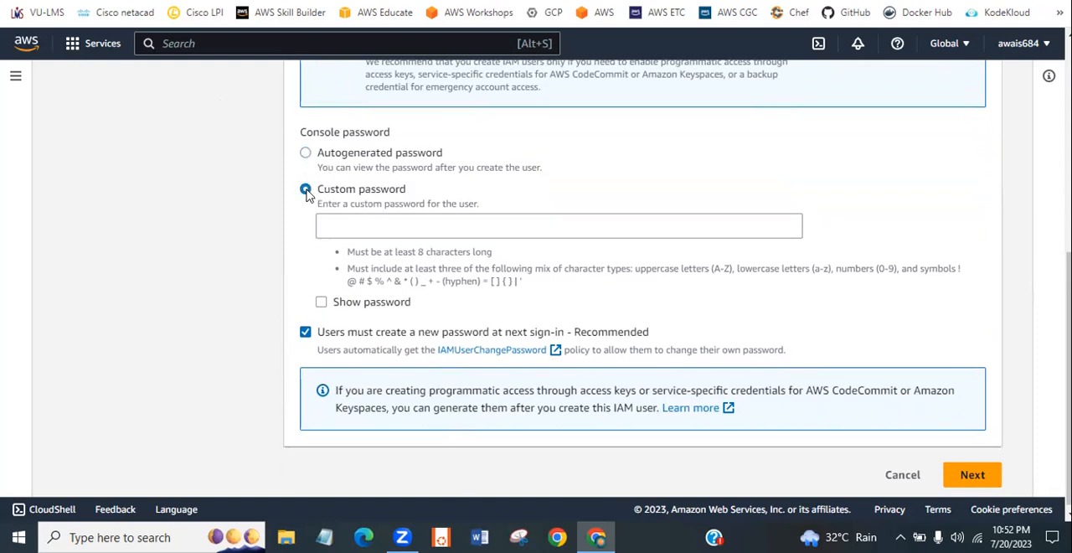
click(351, 222)
text(Pa)
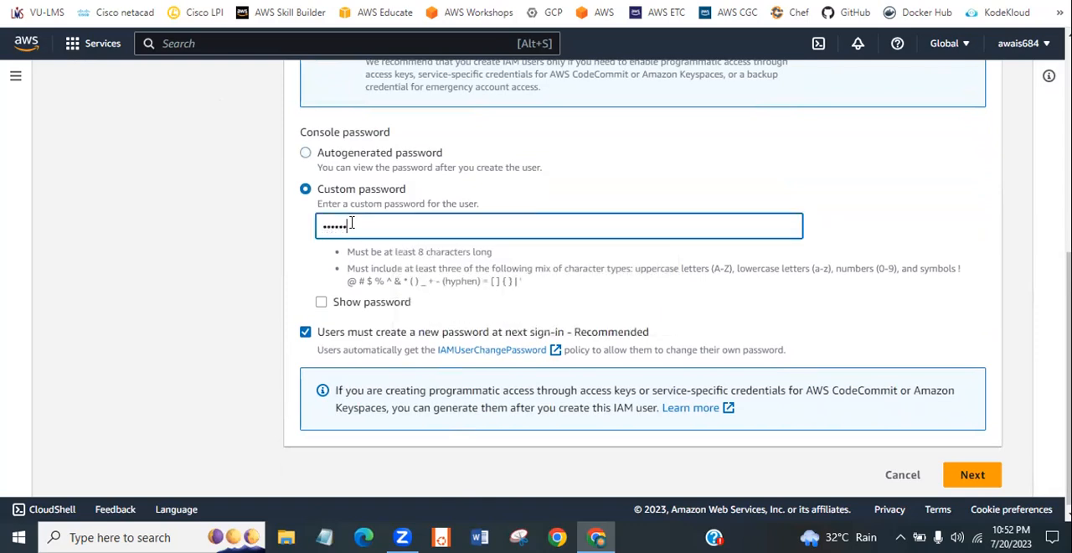
key(BackSpace)
key(BackSpace)
key(BackSpace)
key(BackSpace)
key(BackSpace)
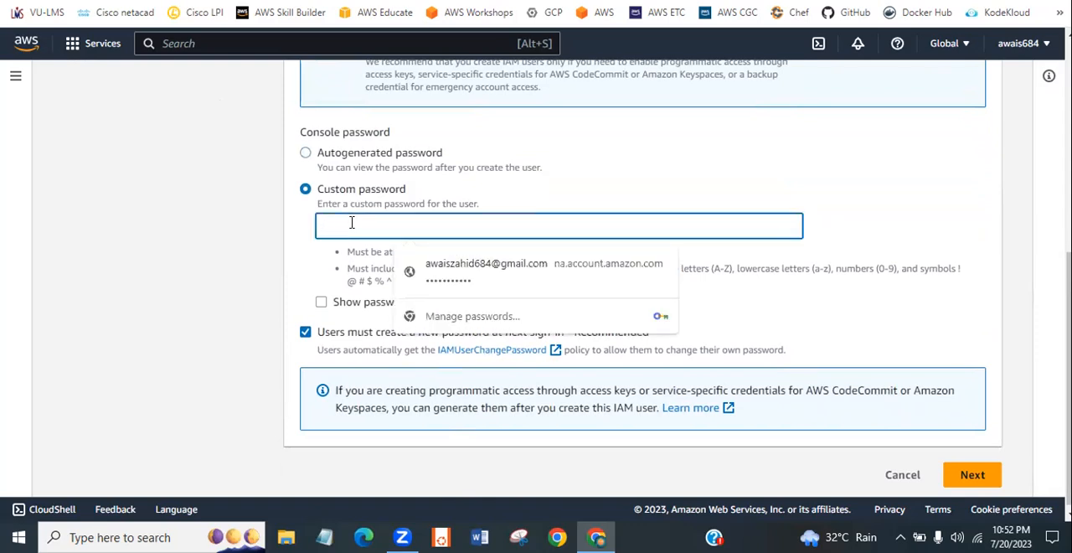
click(305, 152)
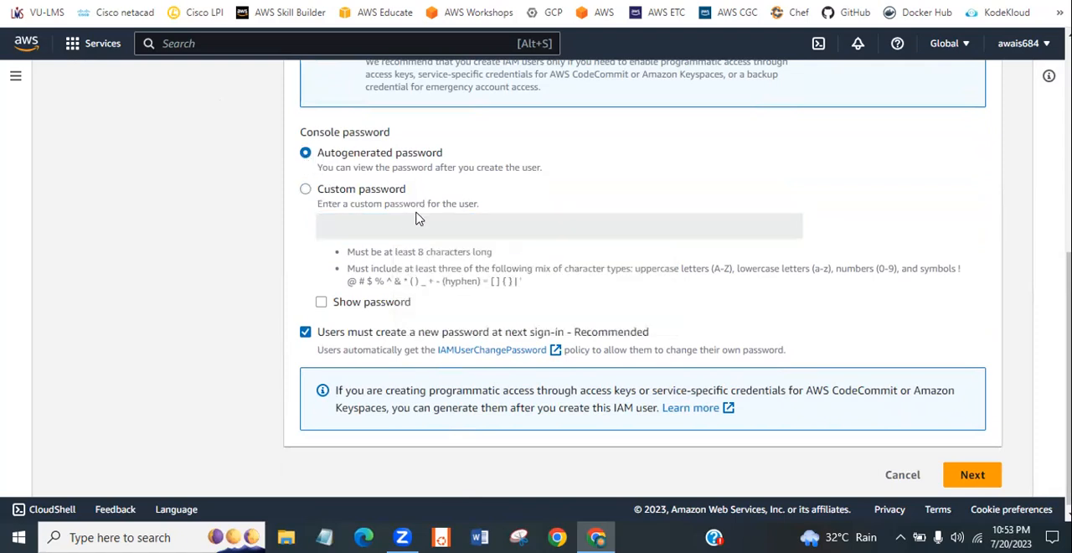
- Revisit the custom password option, settle on an autogenerated password, enable Show password and drop the new-password requirement at next sign-in
click(306, 191)
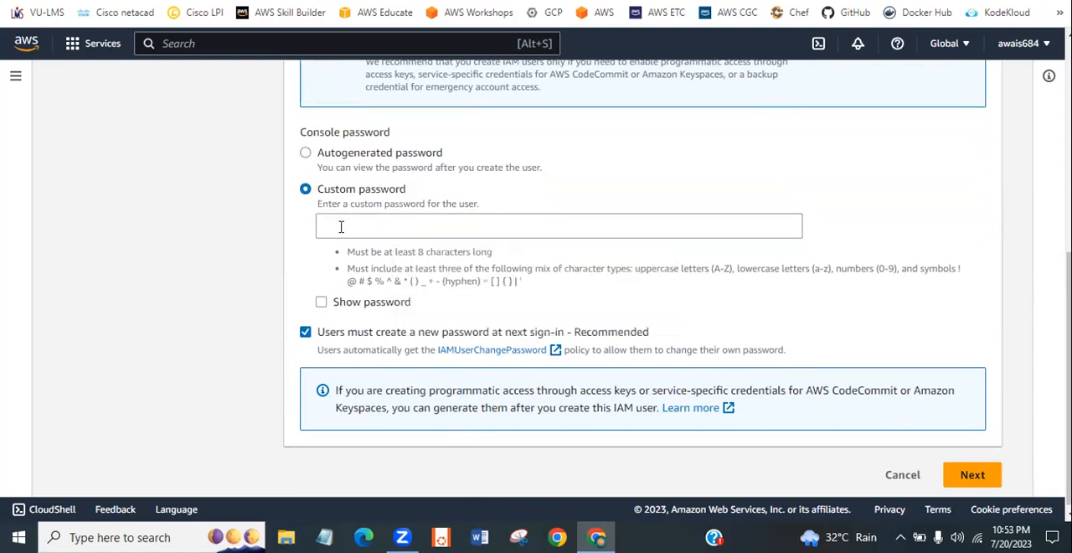
click(342, 227)
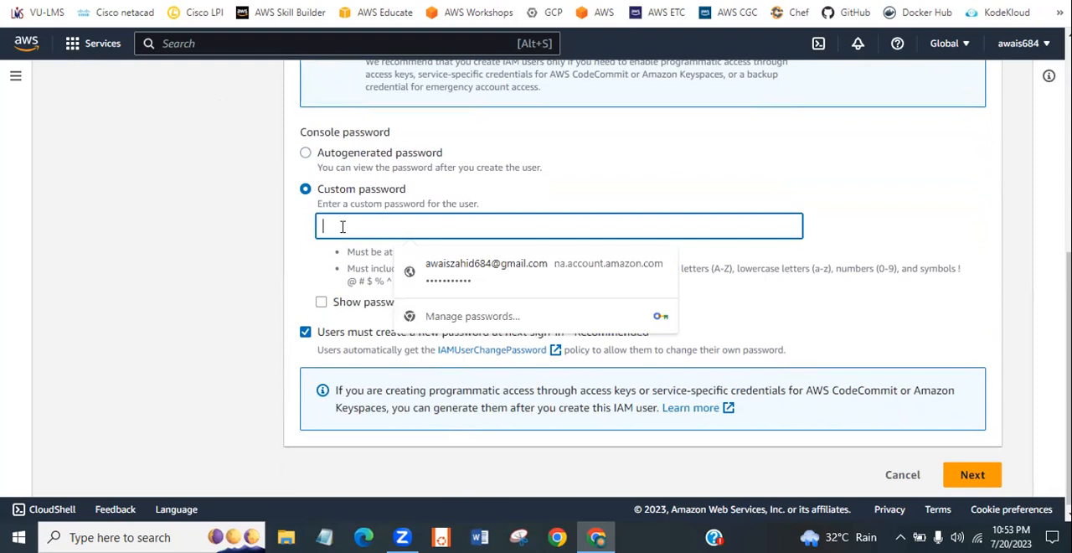
click(305, 155)
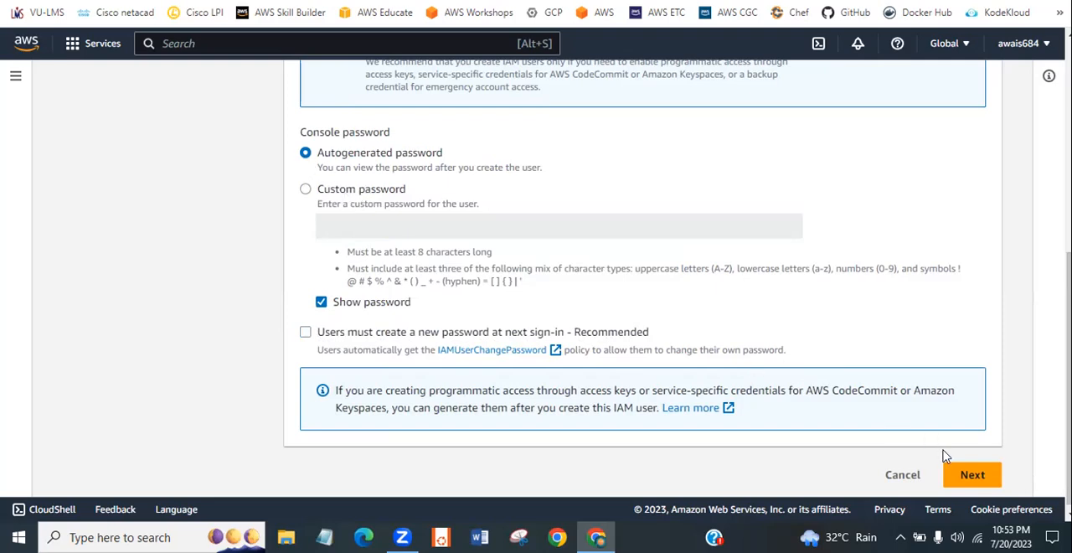
- Proceed to the permissions stage for user-2 and try the option to copy permissions from an existing user
click(964, 475)
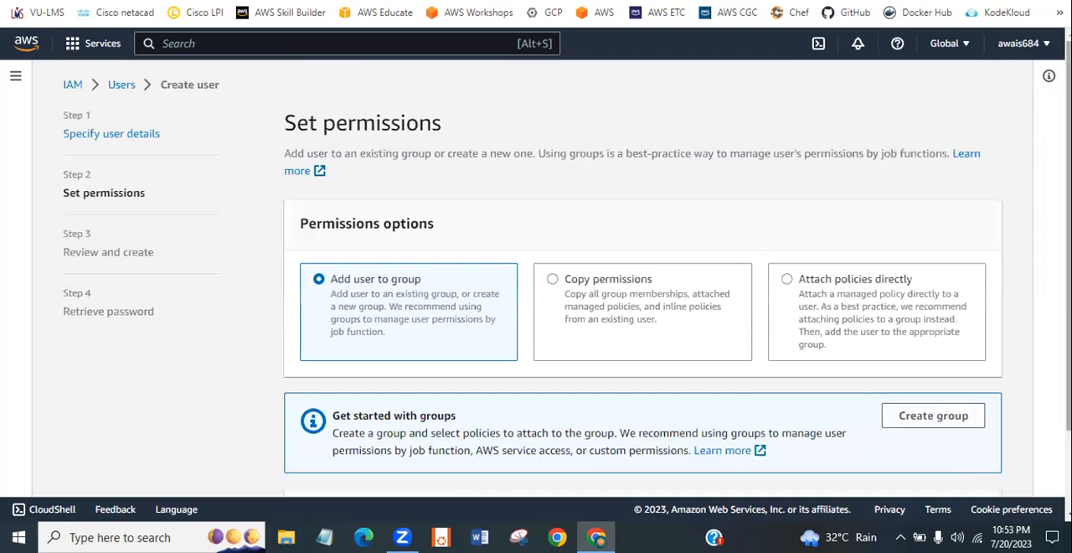
scroll(1068, 252, down, 1)
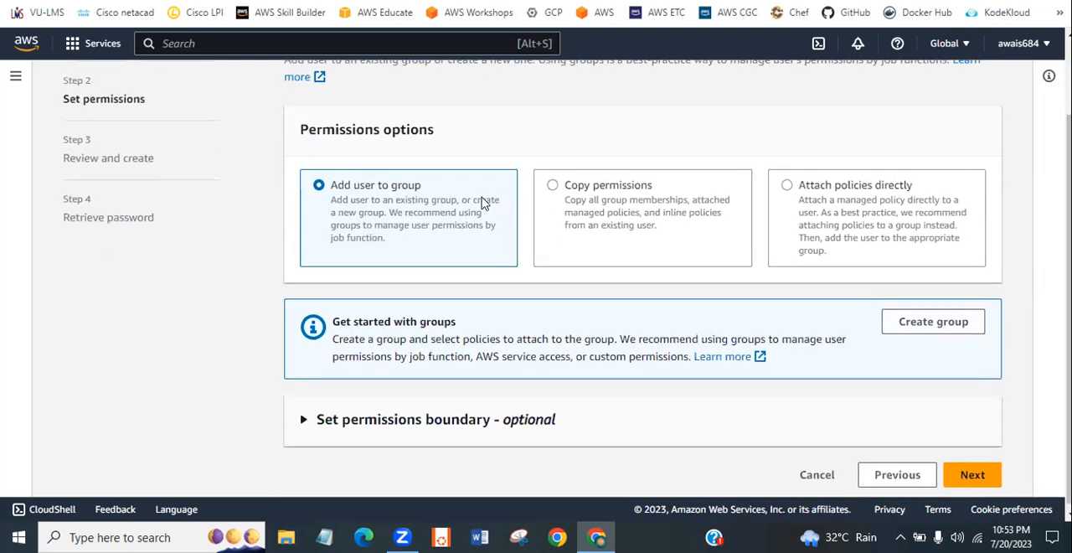
click(578, 195)
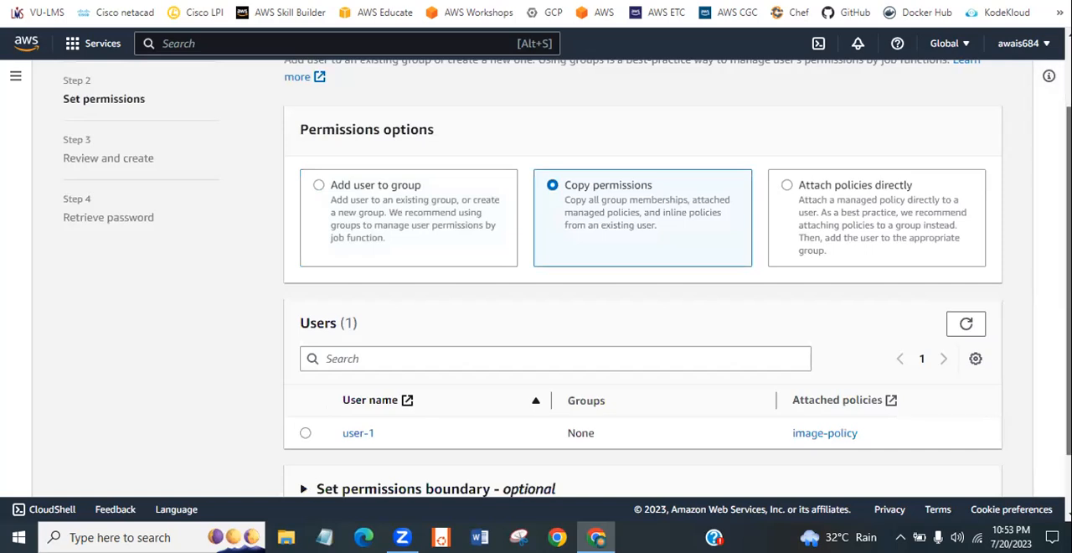
scroll(481, 426, down, 1)
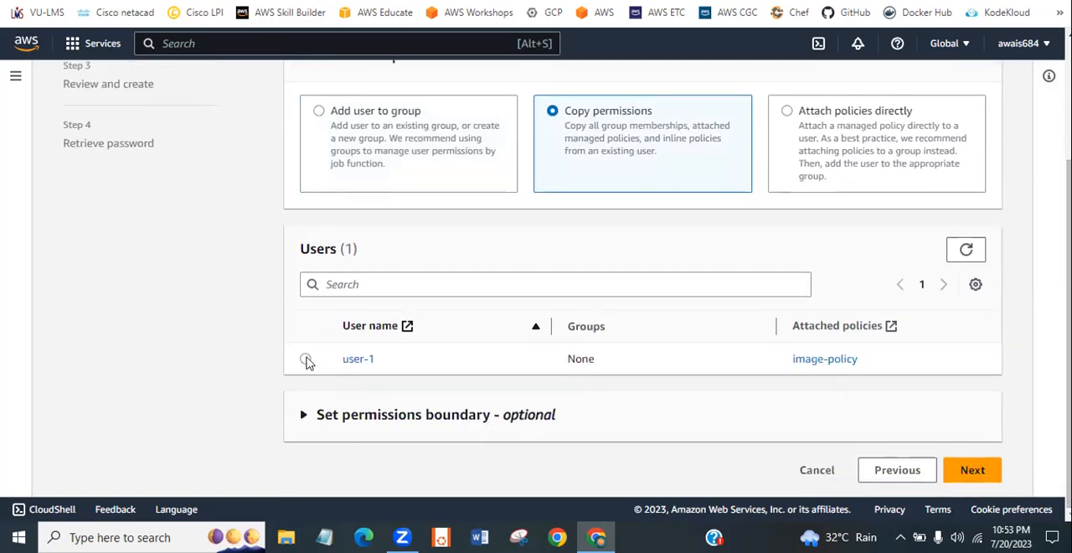
- Choose to attach policies directly, search the policies for ec2 and select AmazonEC2FullAccess
click(827, 128)
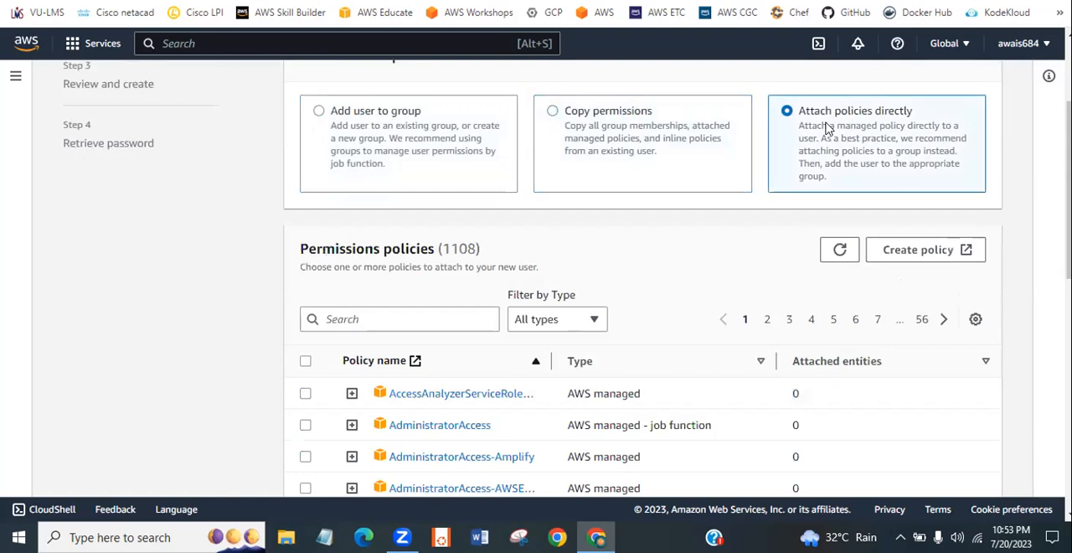
click(425, 323)
text(ec2)
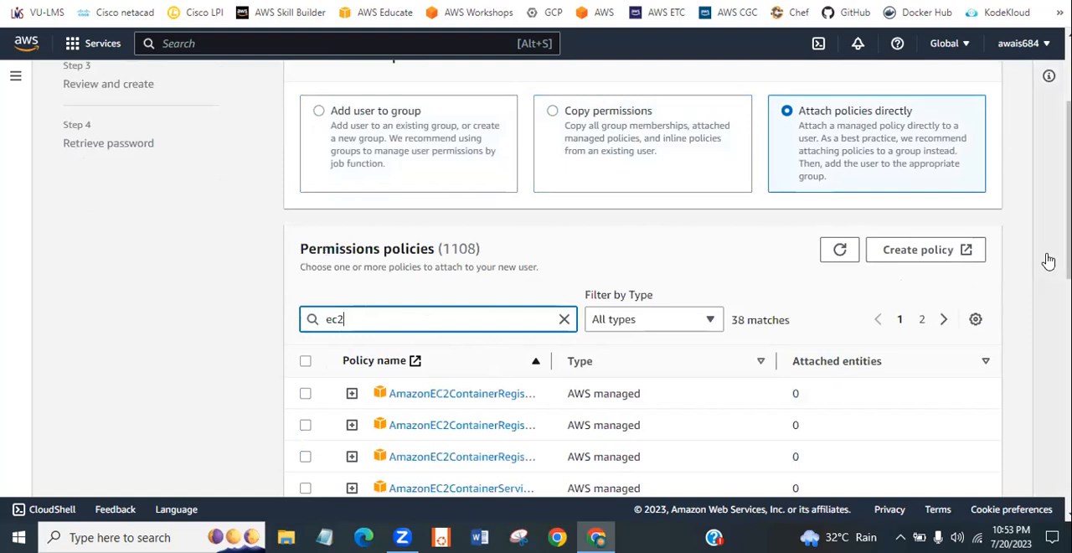
scroll(567, 278, down, 2)
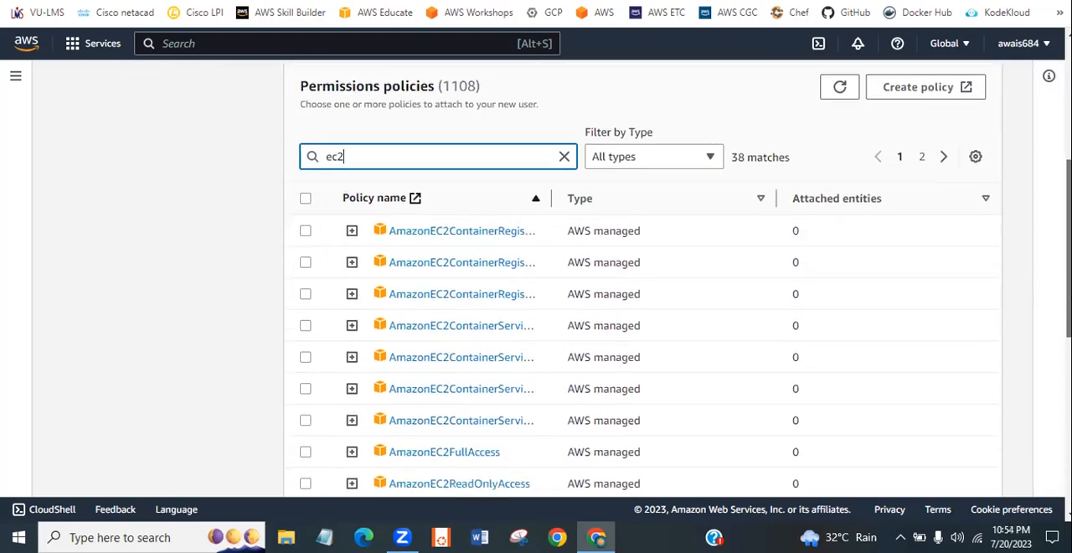
click(305, 430)
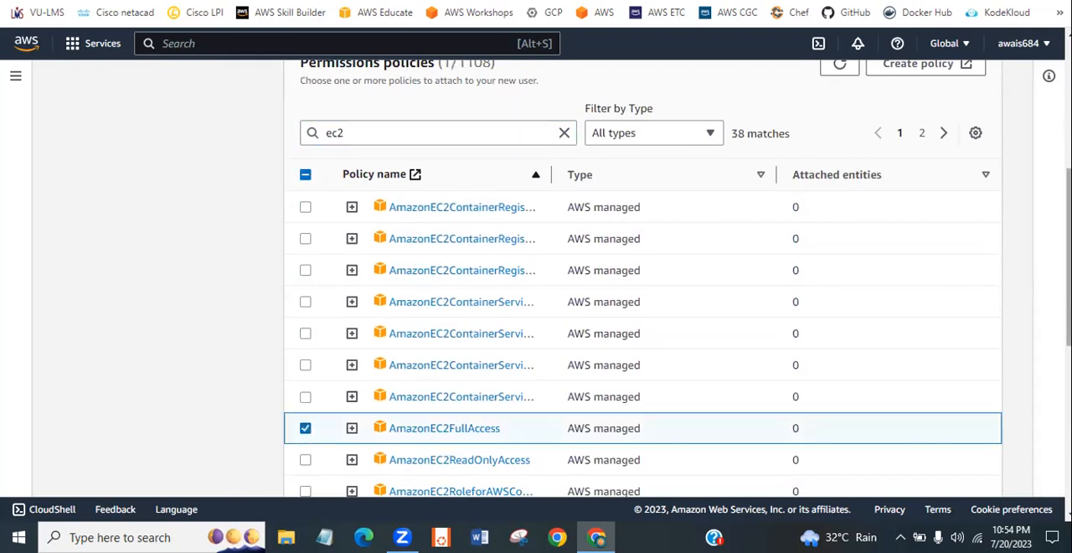
- Proceed to the review stage and create user-2 without adding tags
scroll(642, 277, down, 5)
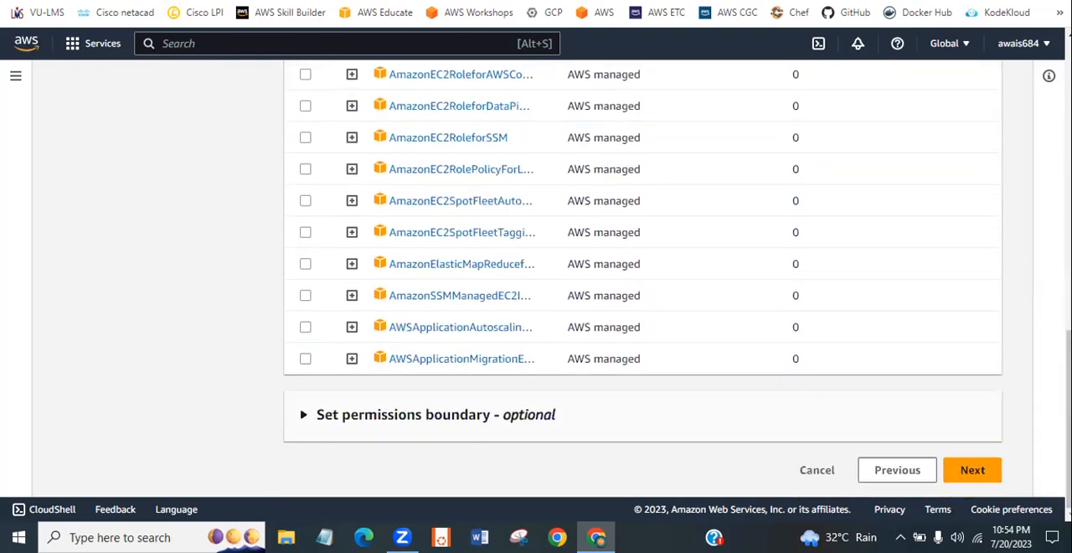
click(975, 471)
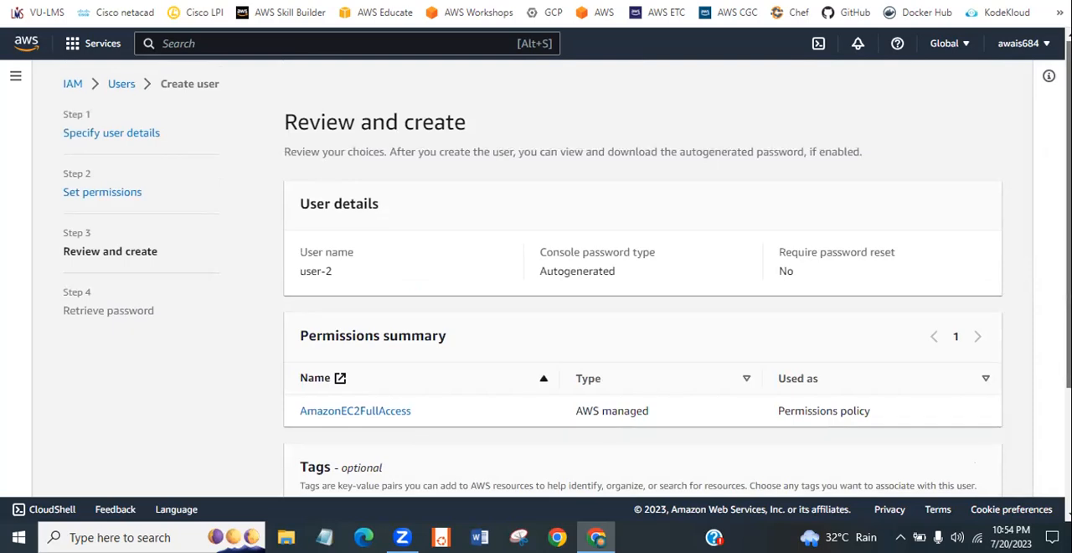
scroll(642, 276, down, 2)
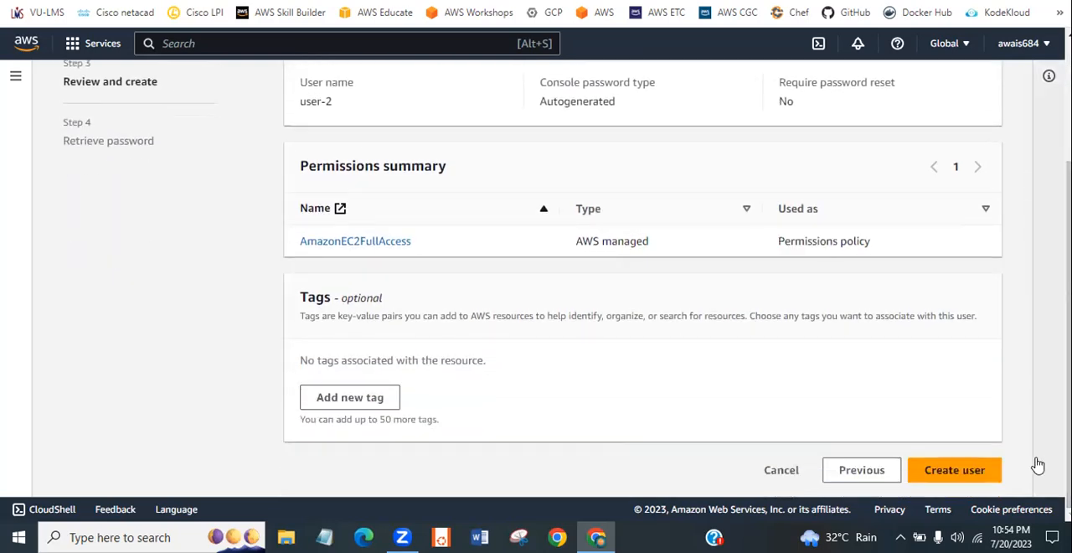
click(978, 470)
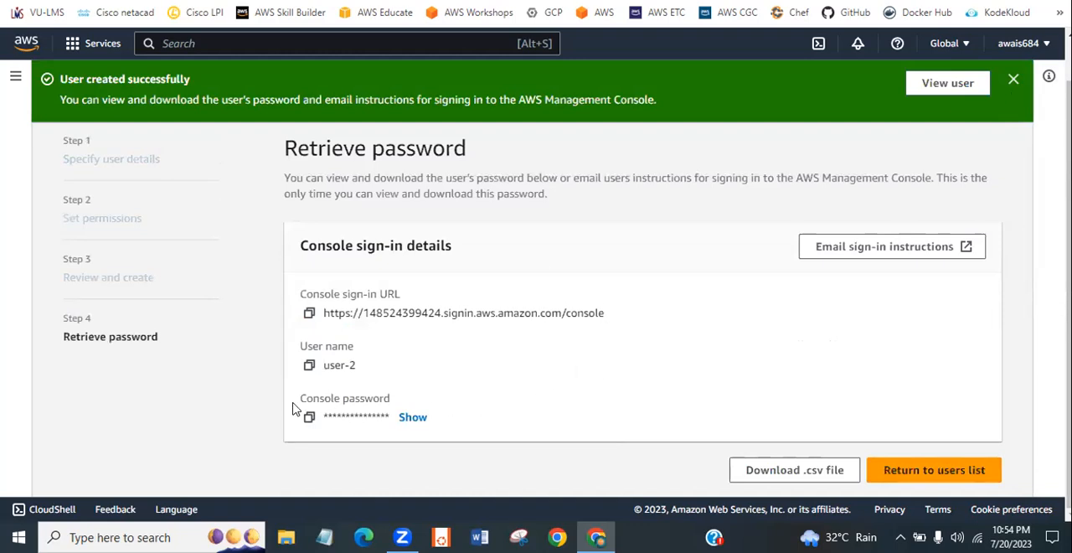
- Reveal the generated console password and copy the console sign-in URL into a blank Notepad document
click(411, 418)
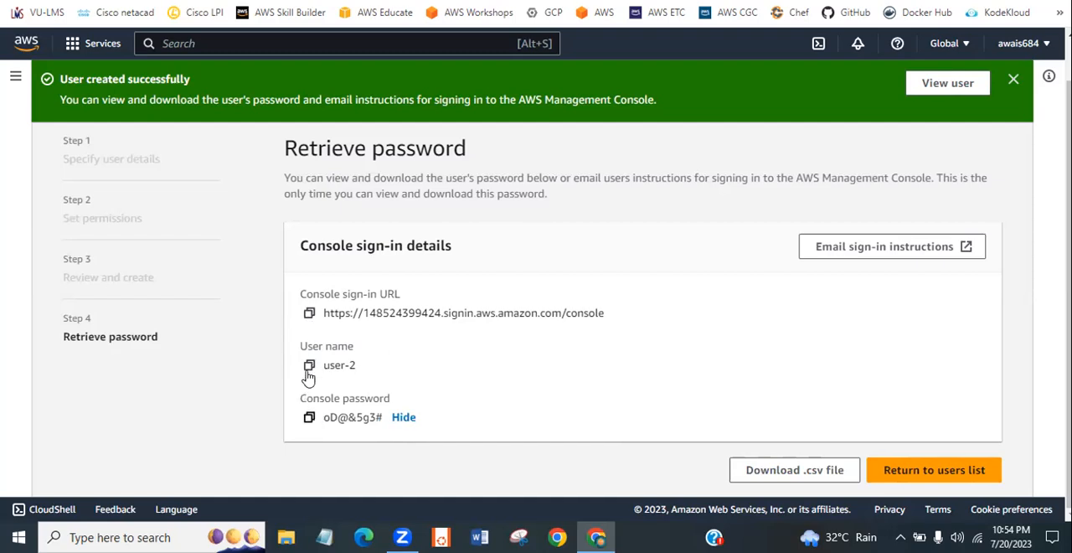
click(308, 315)
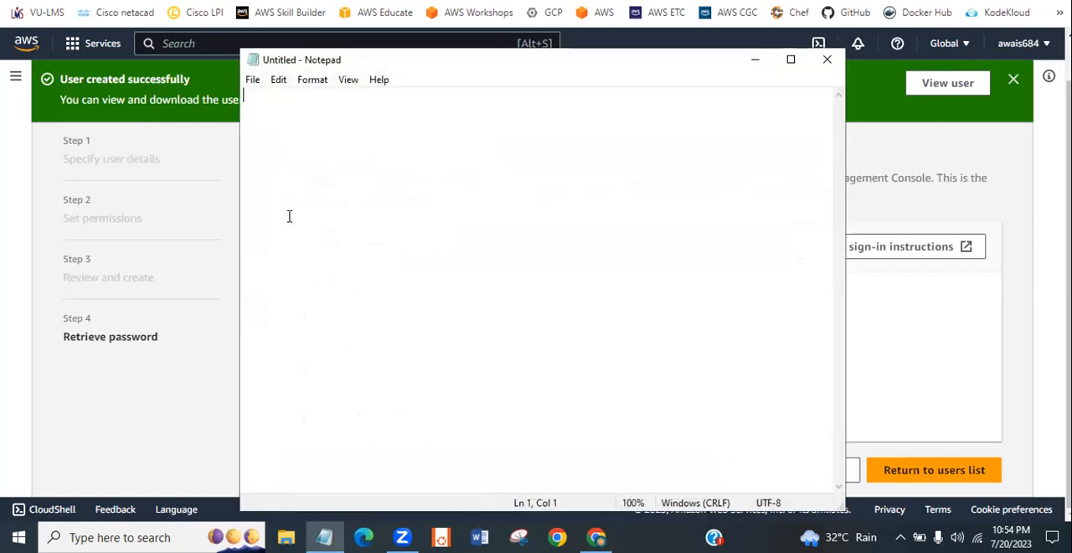
key(ctrl+v)
key(Return)
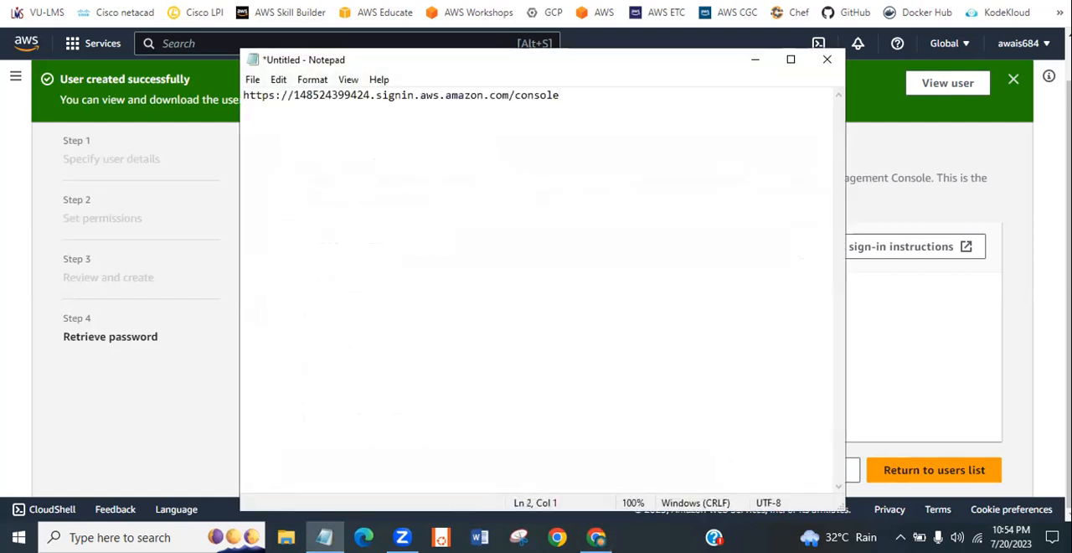
- Copy user-2's console password from the sign-in details and paste it below the URL in Notepad
click(926, 362)
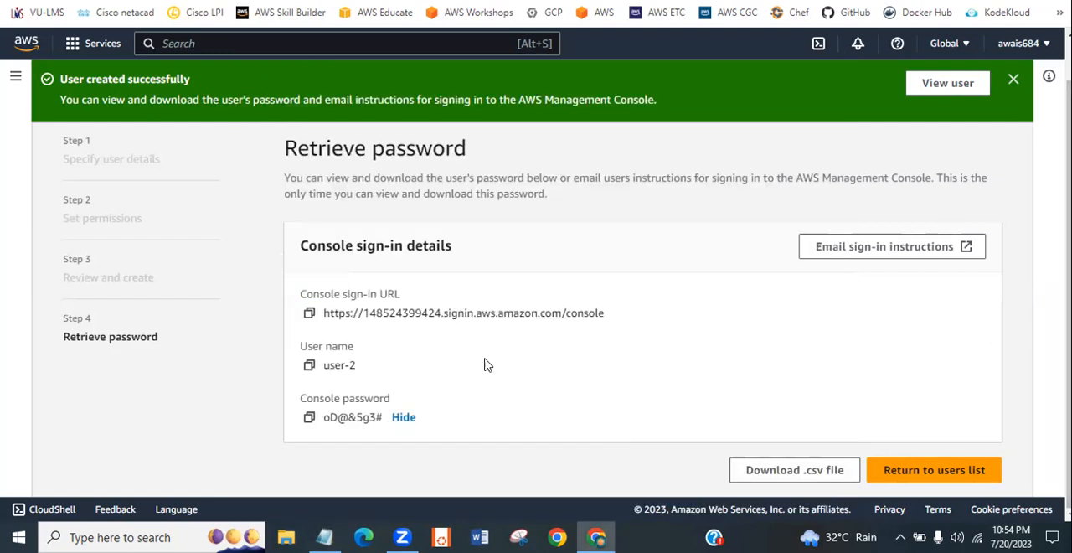
click(310, 418)
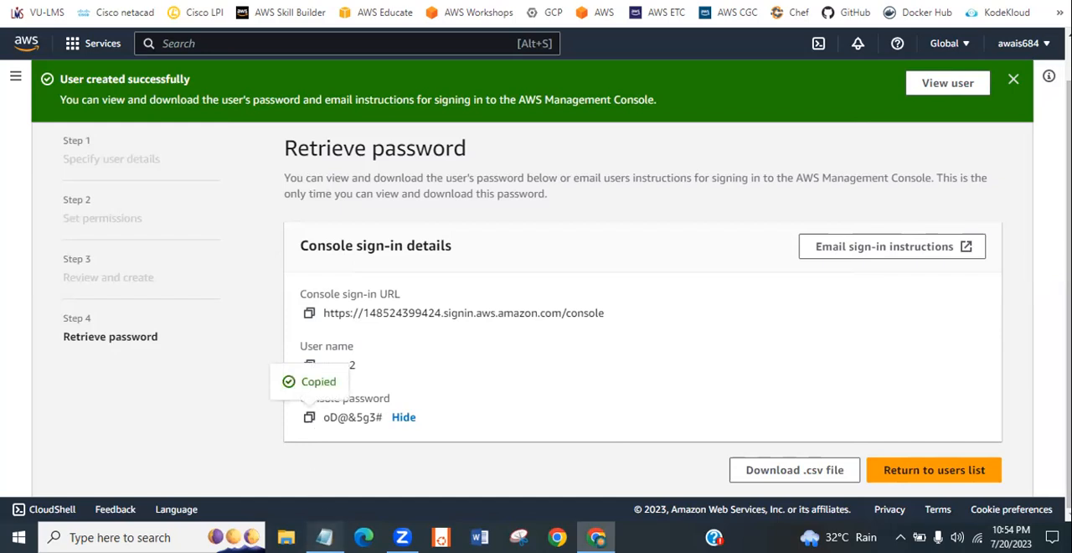
click(324, 537)
key(ctrl+v)
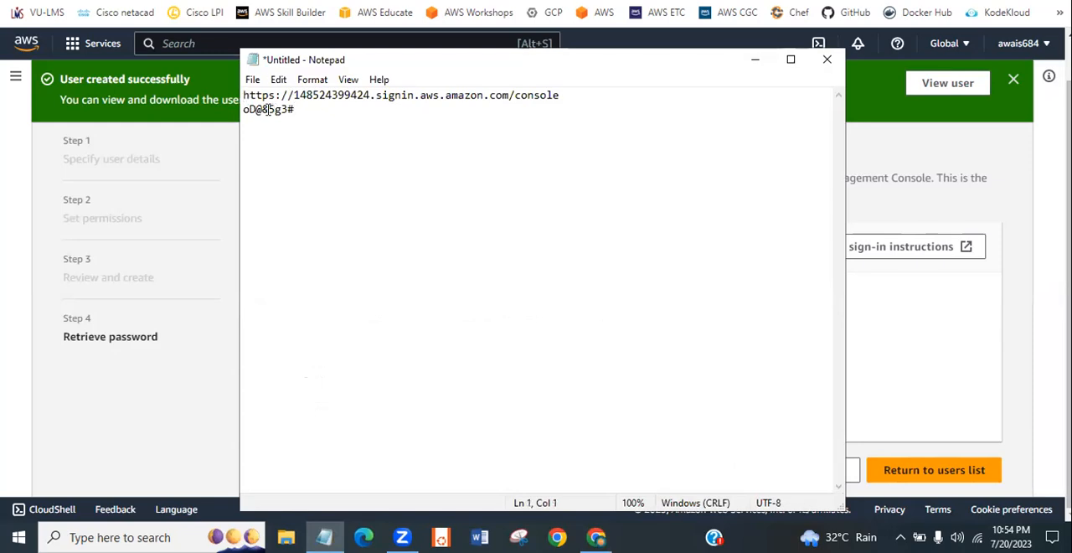
- Add user-2 as a heading above the sign-in URL and user-1 below the password, and minimise Notepad
key(Return)
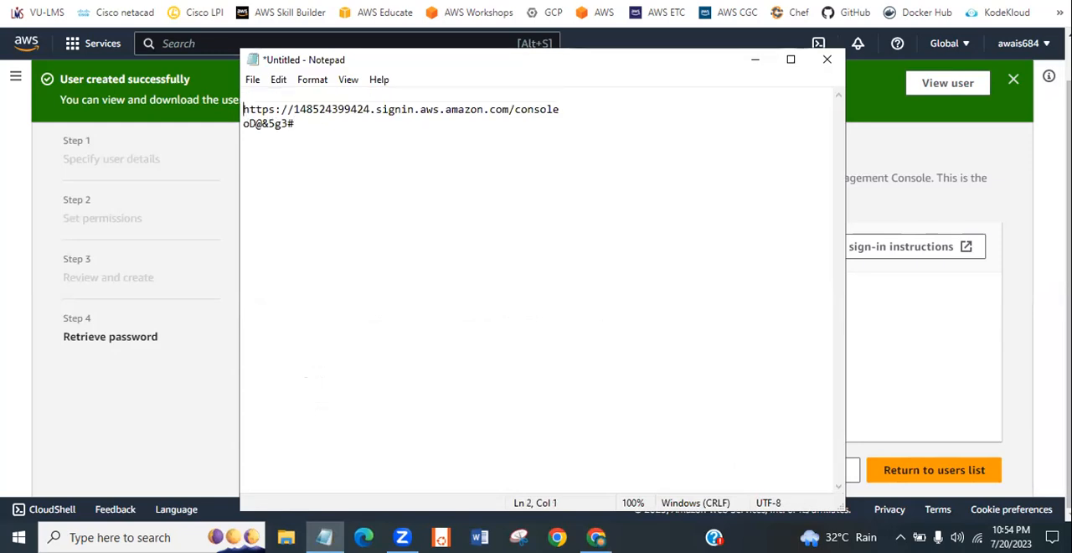
text(user-2)
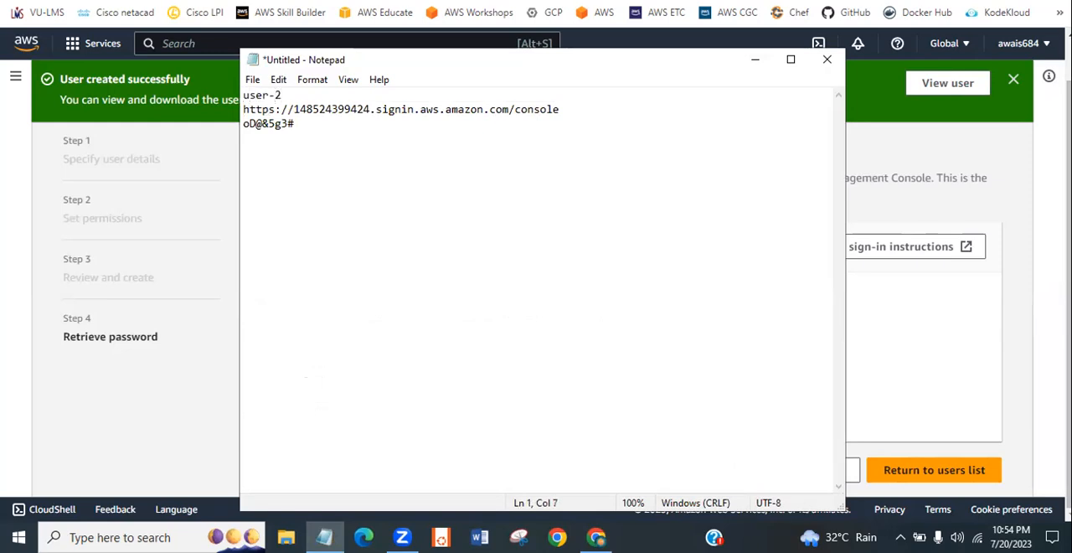
key(Down)
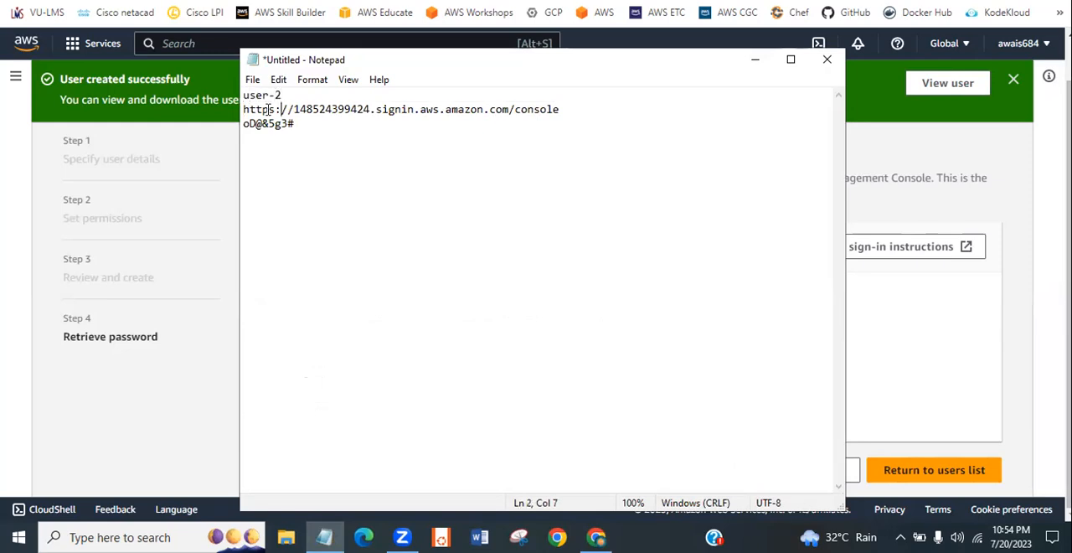
key(Return)
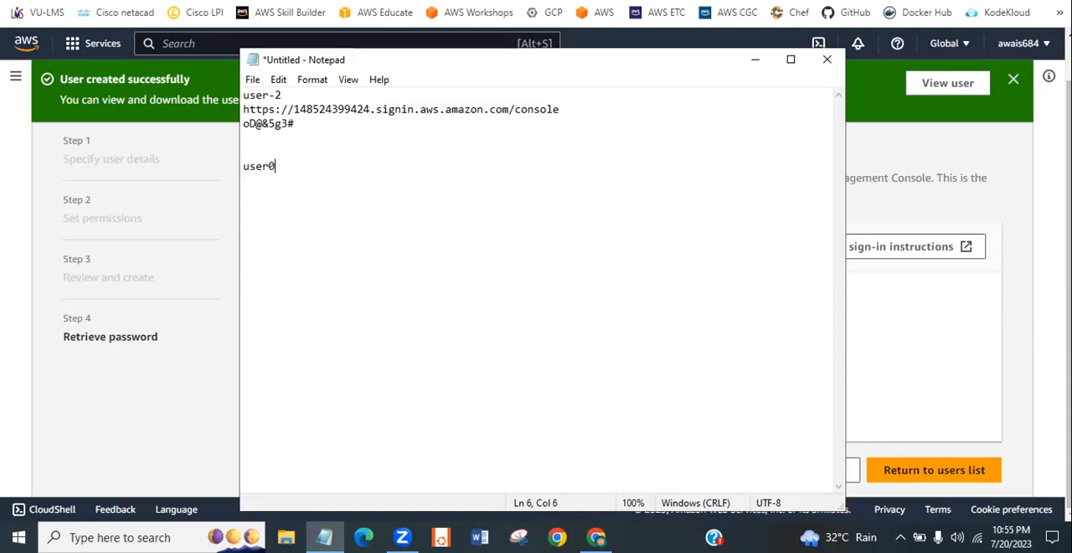
text(user-1)
click(752, 59)
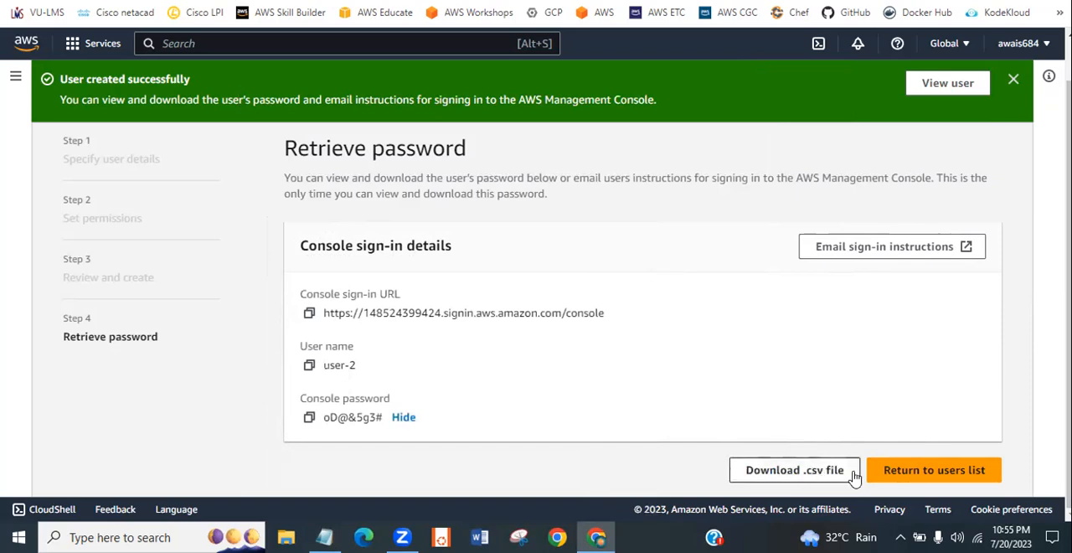
- Return to the users list and examine the entries for user-1 and user-2
click(949, 475)
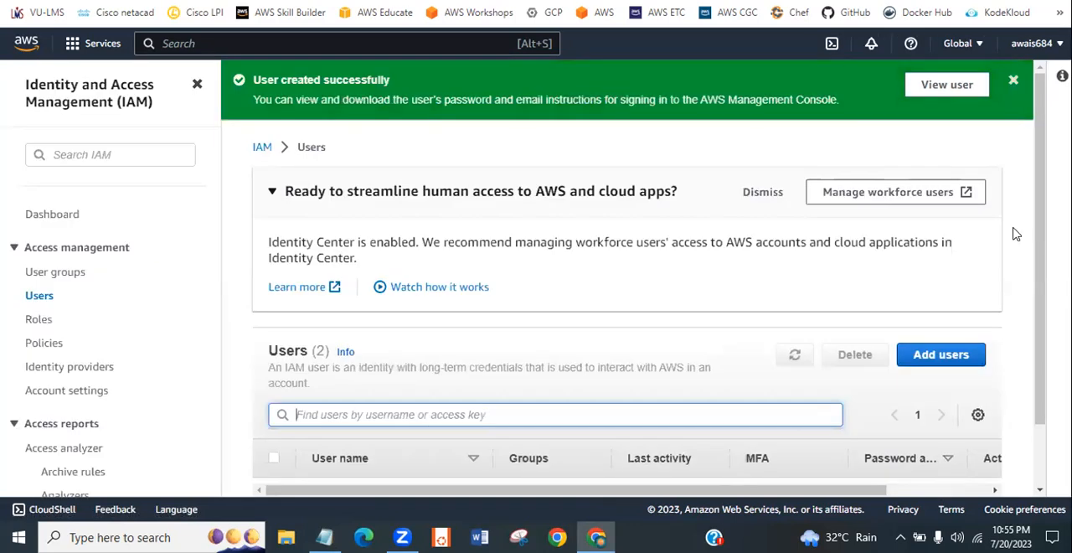
scroll(1039, 352, down, 1)
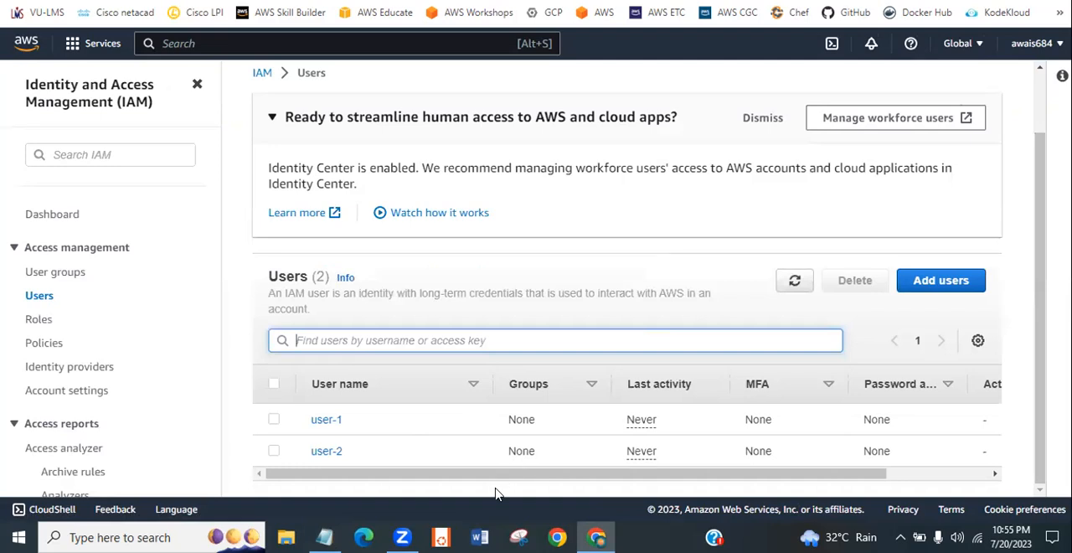
drag(600, 473, 570, 482)
- Create a user group named new-group without adding users or attaching permissions policies
click(78, 278)
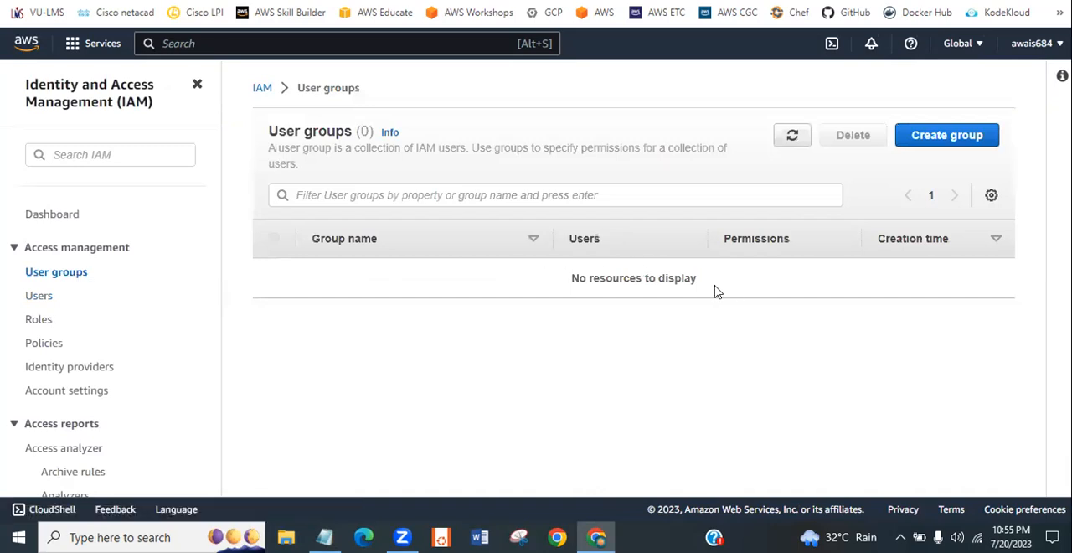
click(924, 151)
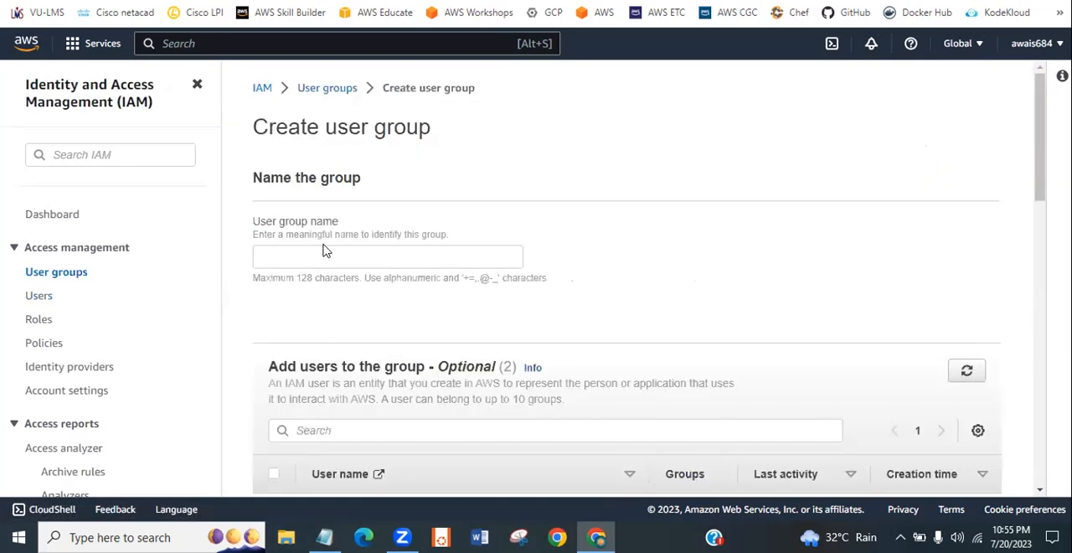
click(329, 260)
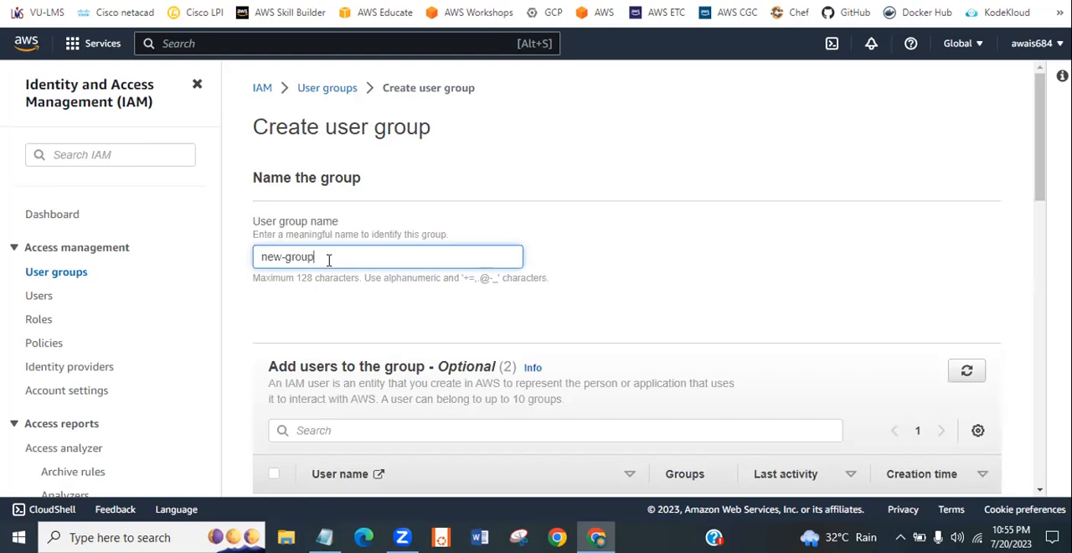
drag(1040, 172, 1041, 232)
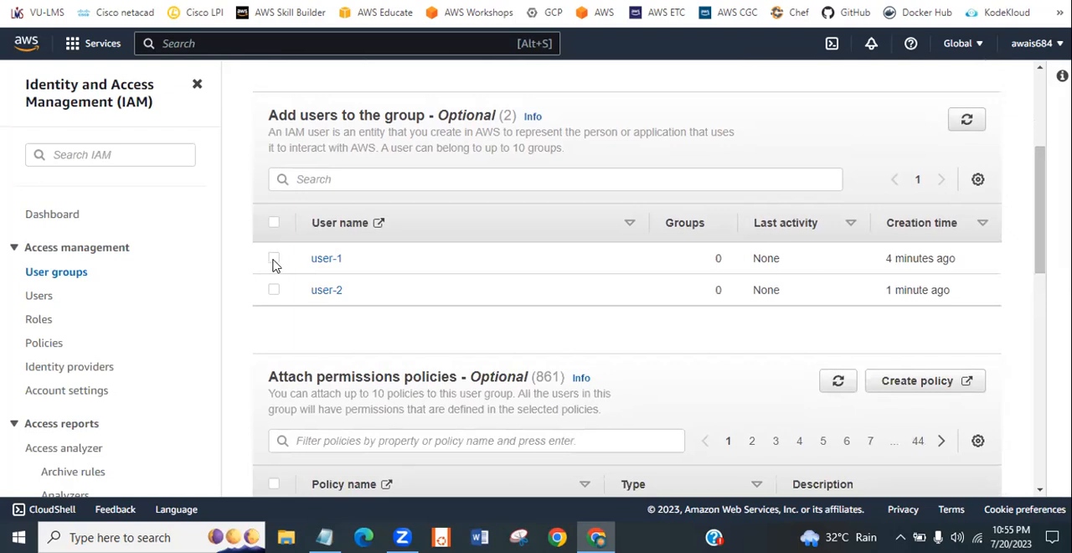
drag(1041, 206, 1030, 297)
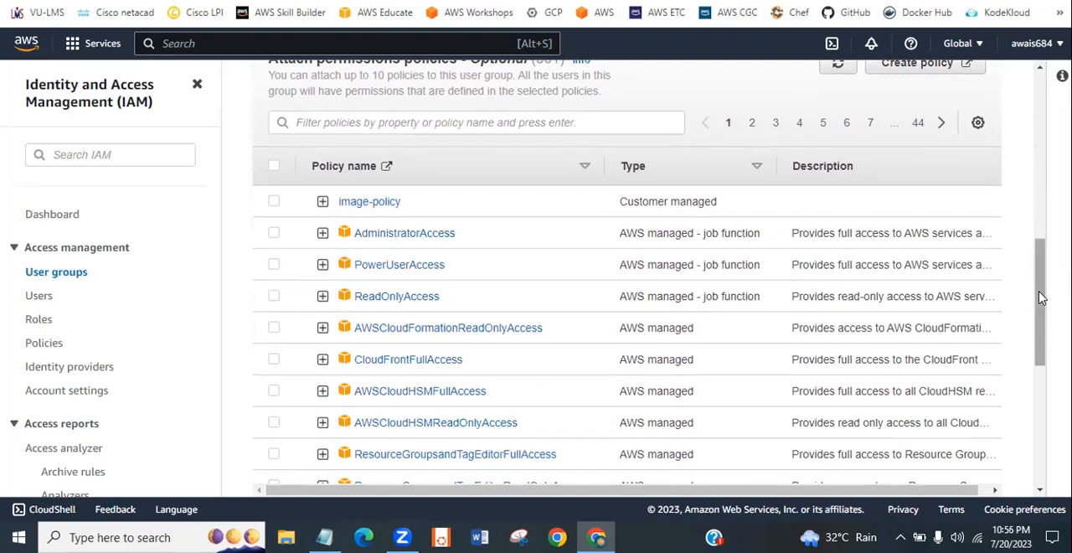
drag(1042, 301, 1035, 471)
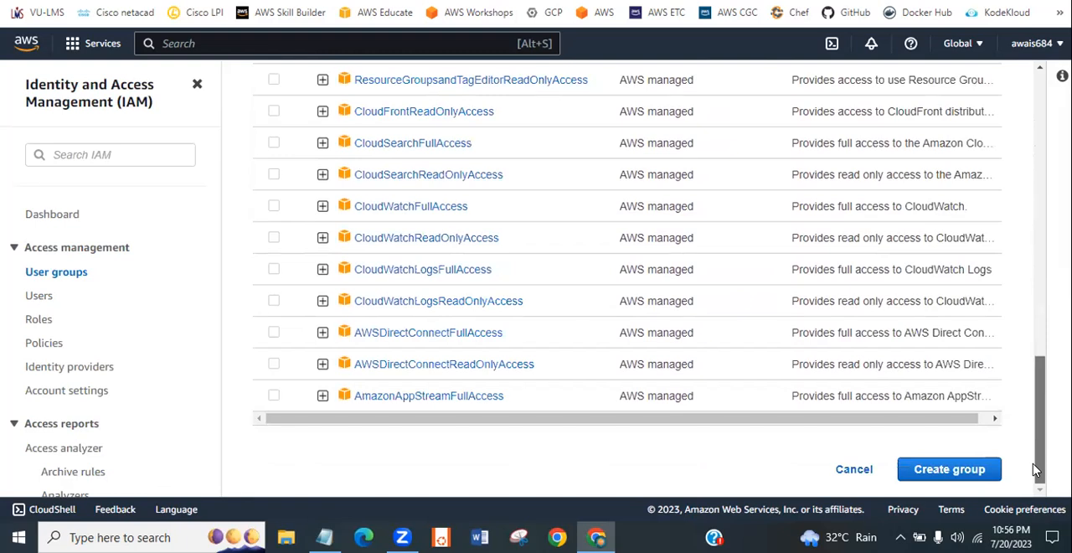
click(949, 472)
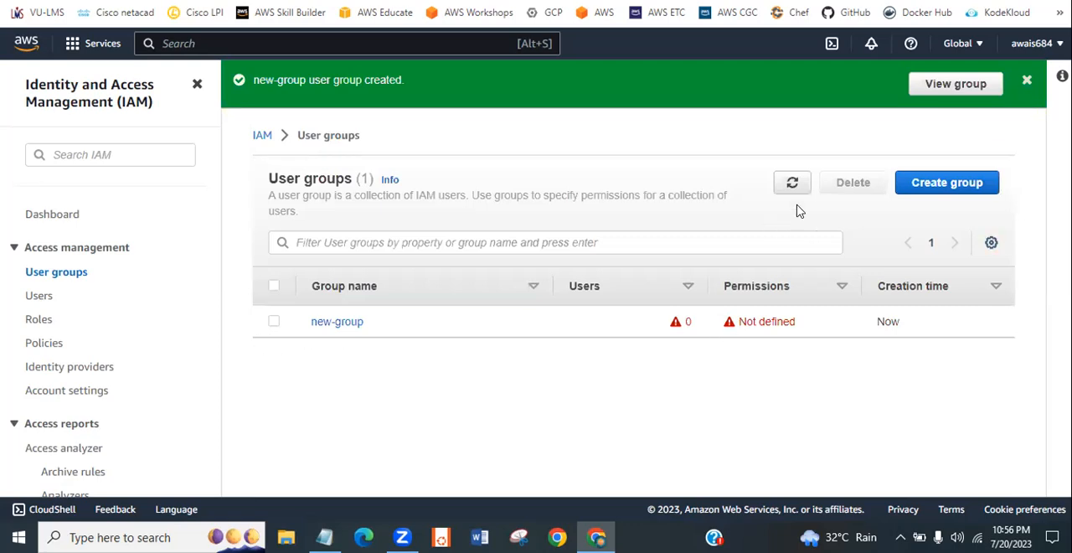
- Add user-1 and user-2 to the user group new-group
click(1027, 79)
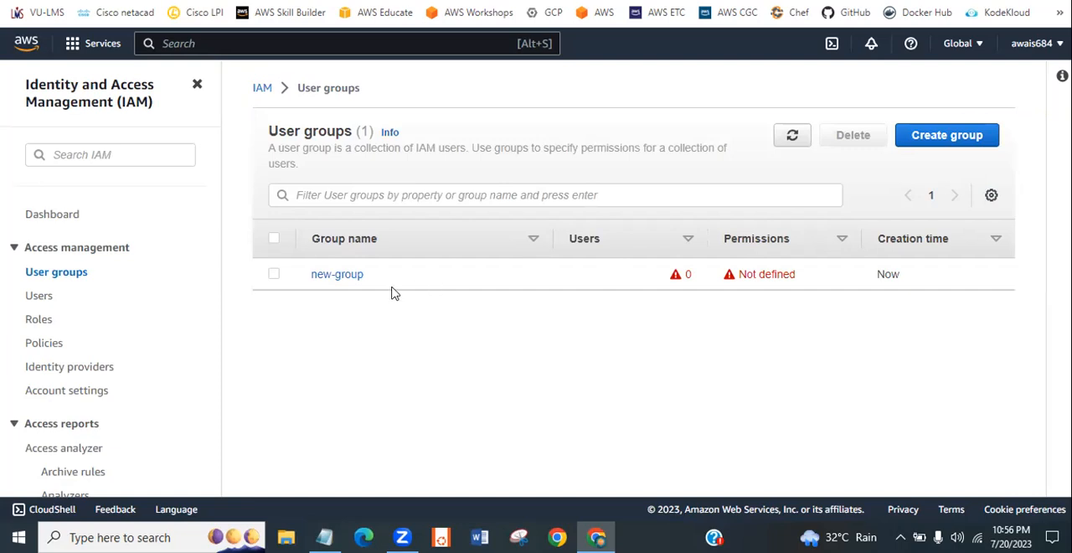
click(335, 274)
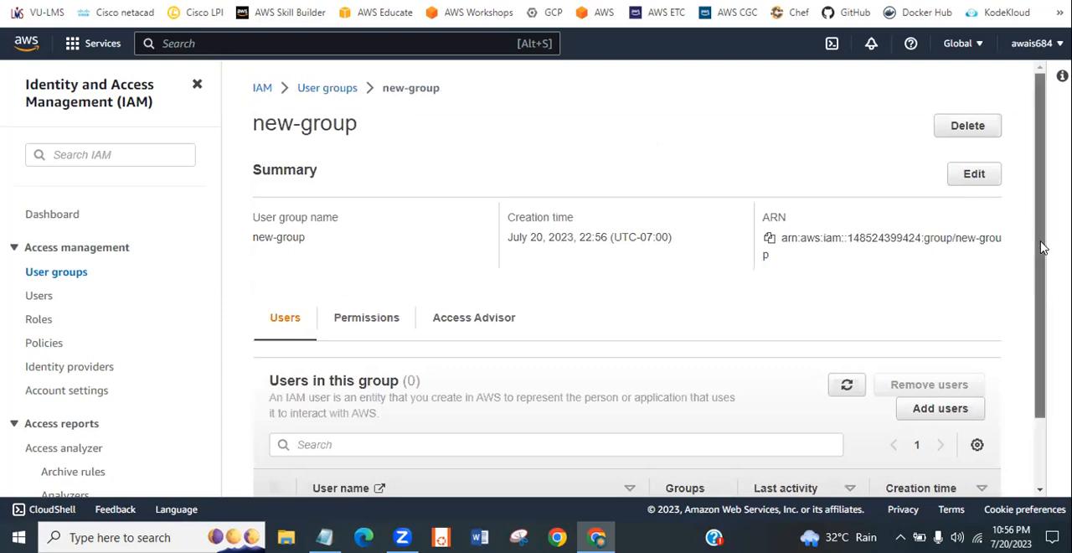
scroll(1038, 251, down, 2)
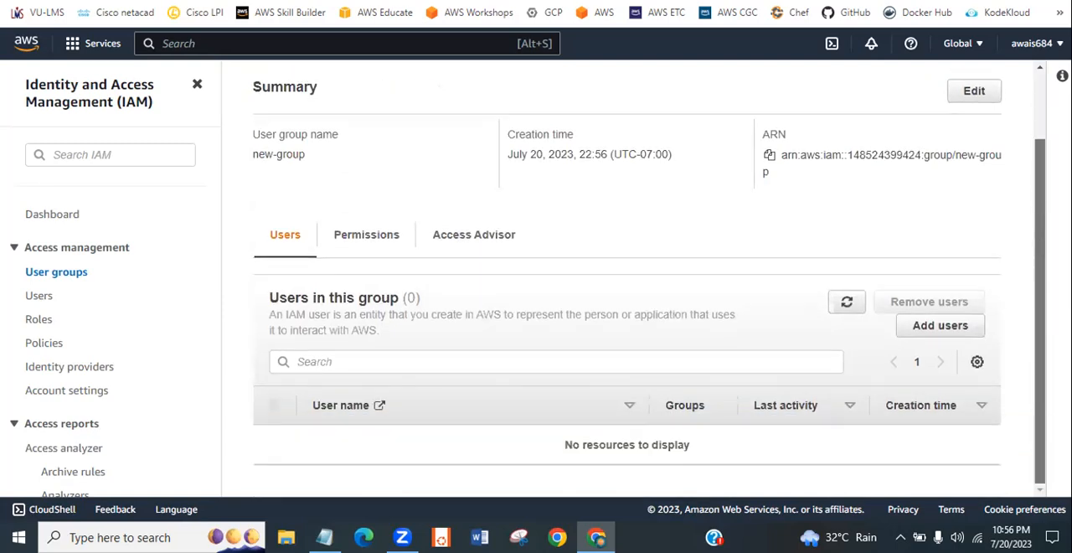
click(940, 326)
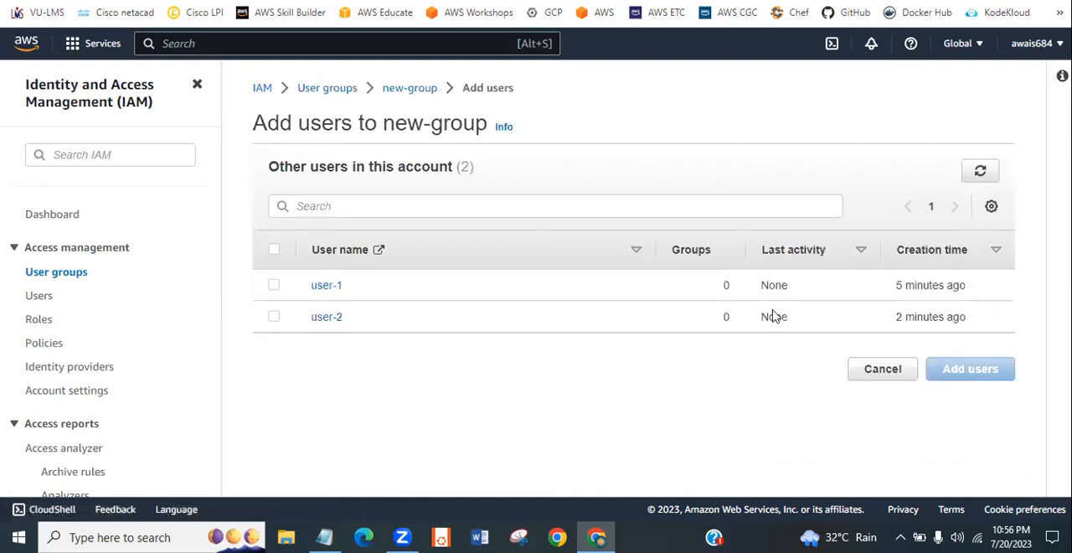
click(274, 286)
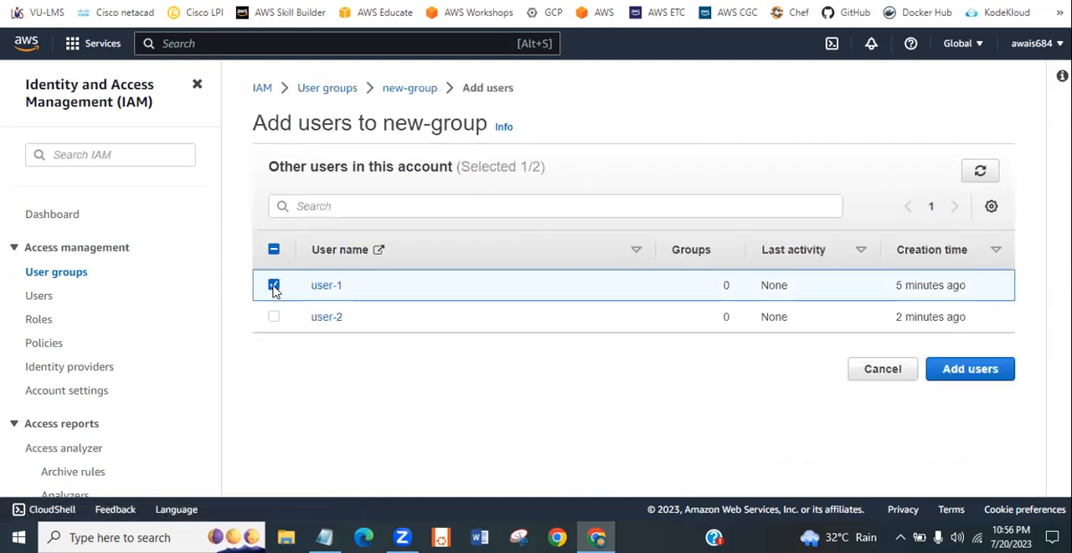
click(276, 318)
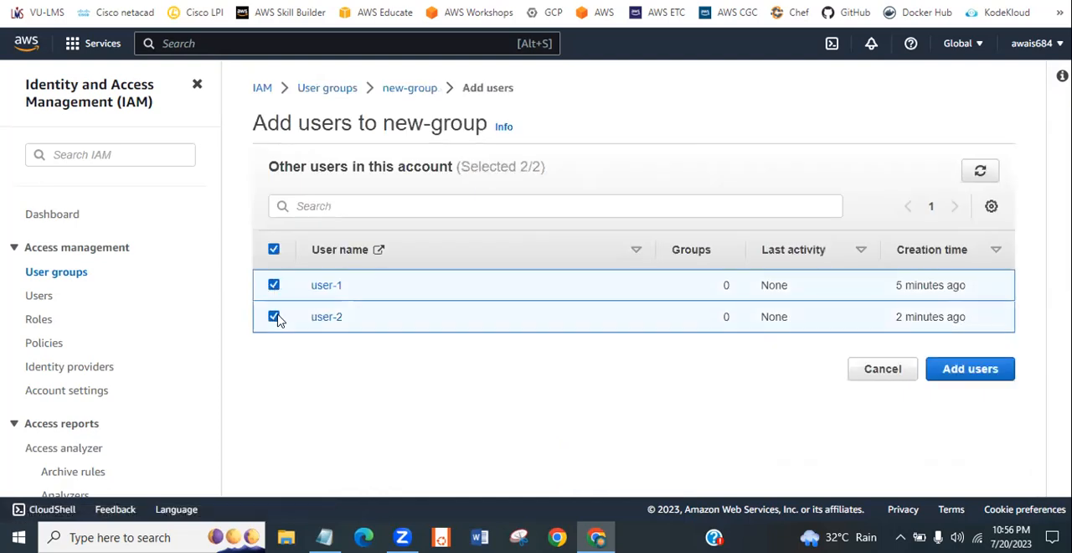
click(971, 369)
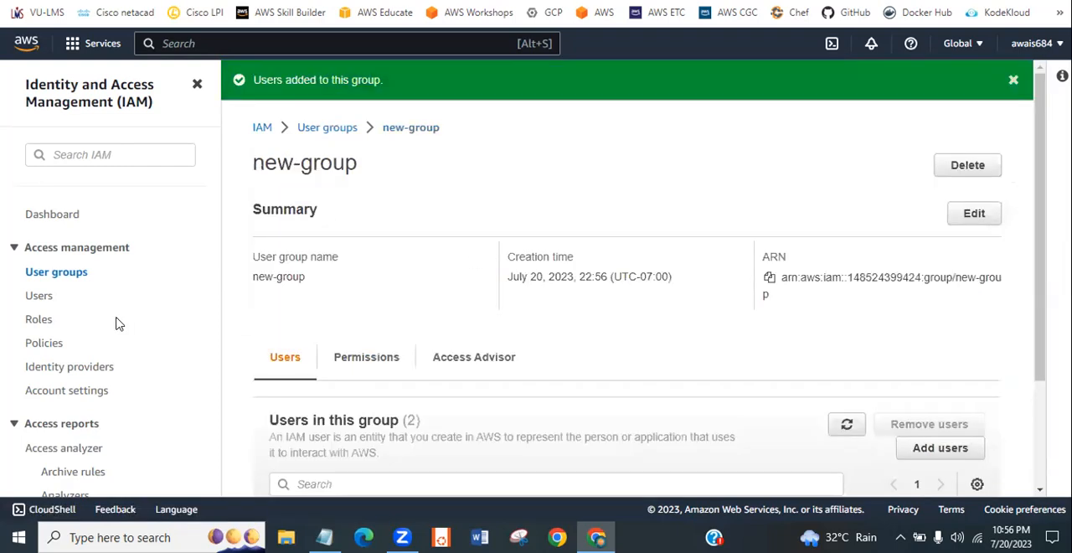
click(1014, 80)
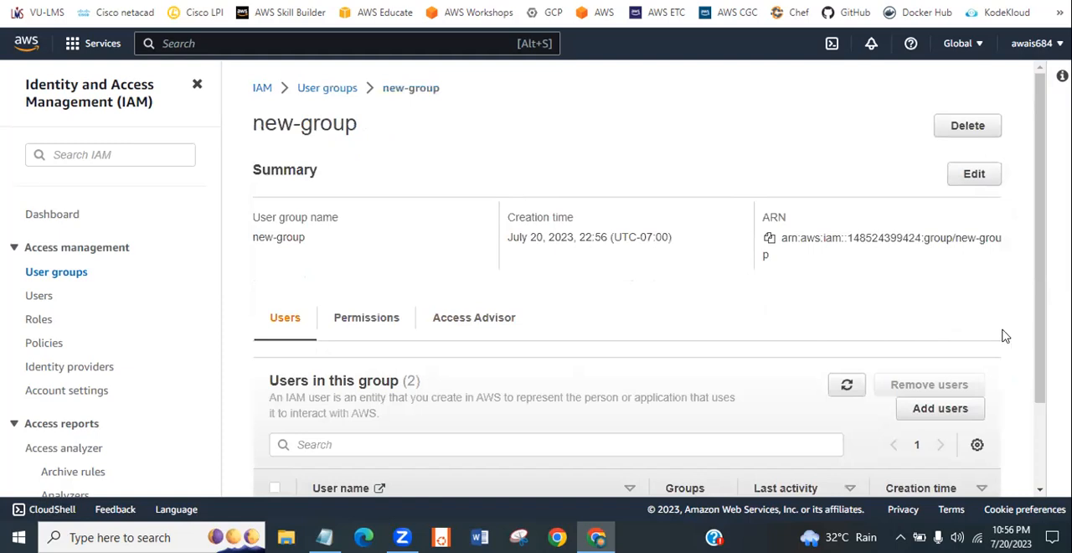
- Examine new-group's permissions policies, return to the user groups list to check its permissions and creation time, and refresh the list
click(363, 326)
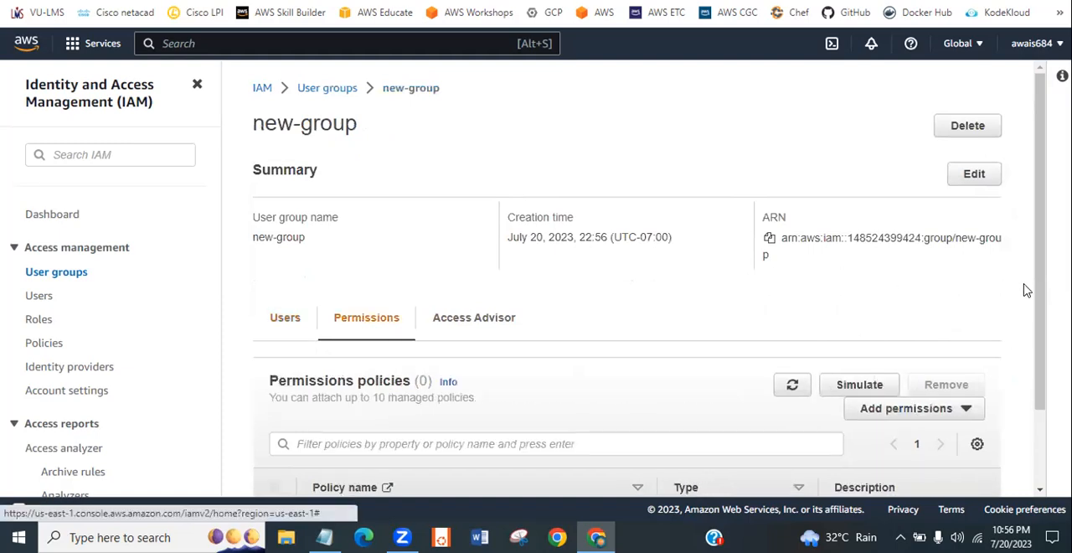
drag(1041, 296, 1044, 430)
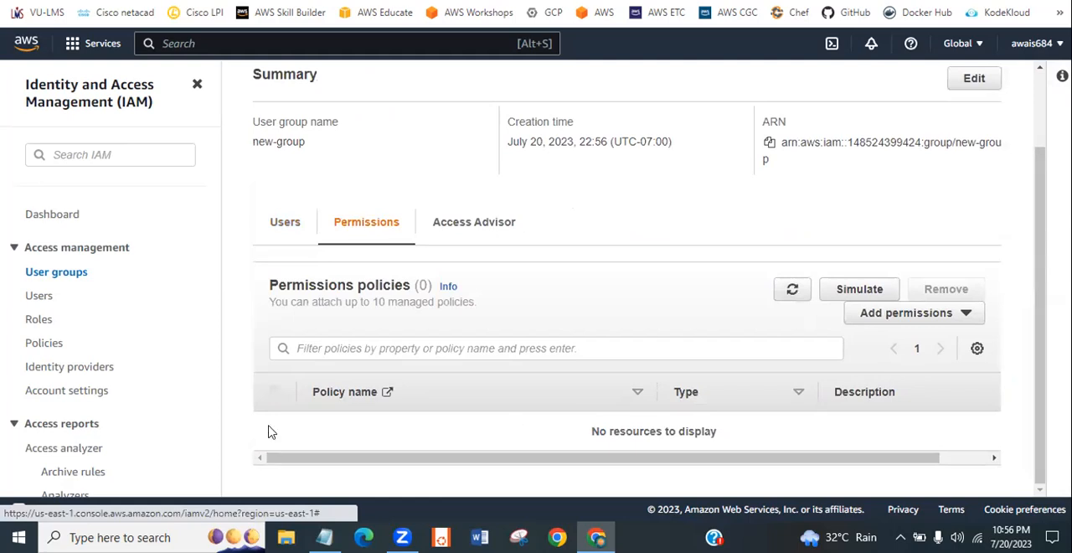
drag(495, 457, 252, 380)
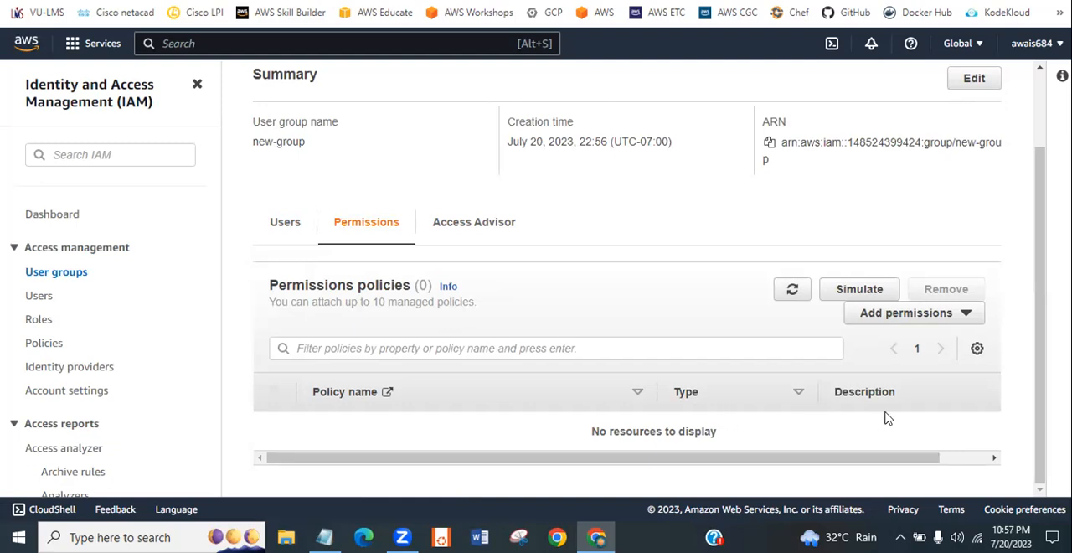
scroll(1036, 411, up, 2)
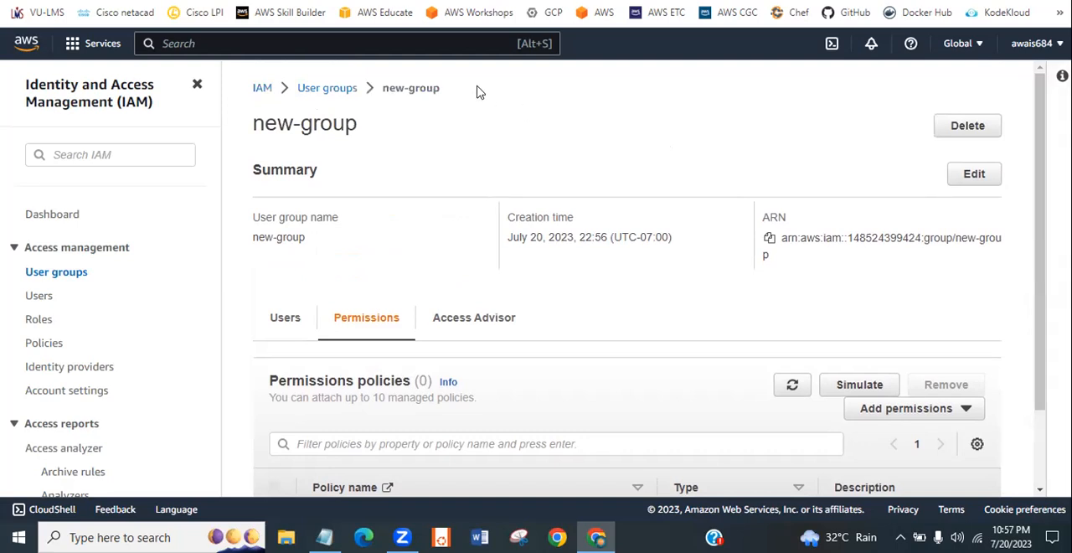
mouse_move(1040, 299)
mouse_down()
mouse_move(1046, 441)
mouse_move(1043, 298)
mouse_up()
click(337, 99)
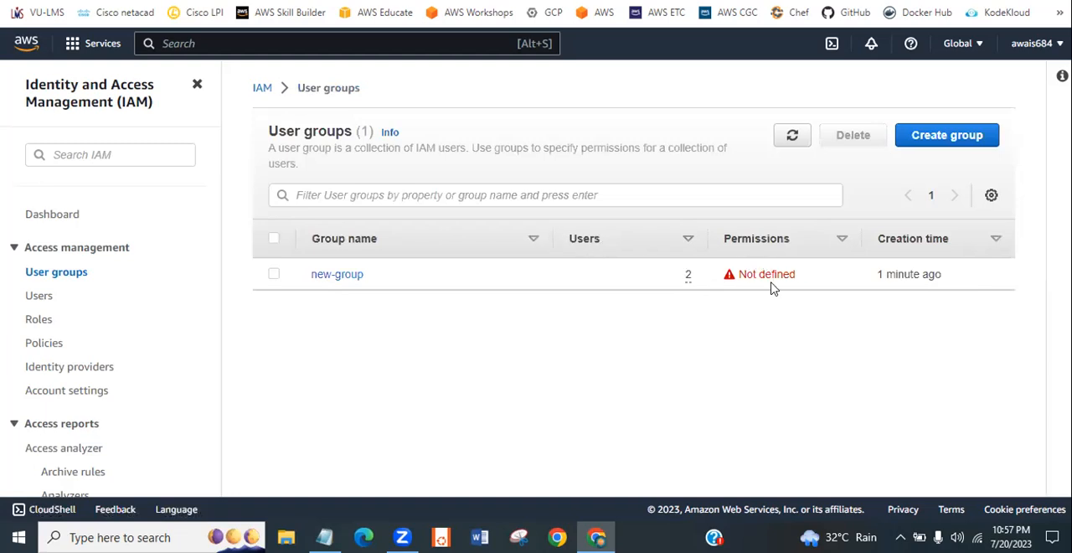
drag(738, 277, 988, 279)
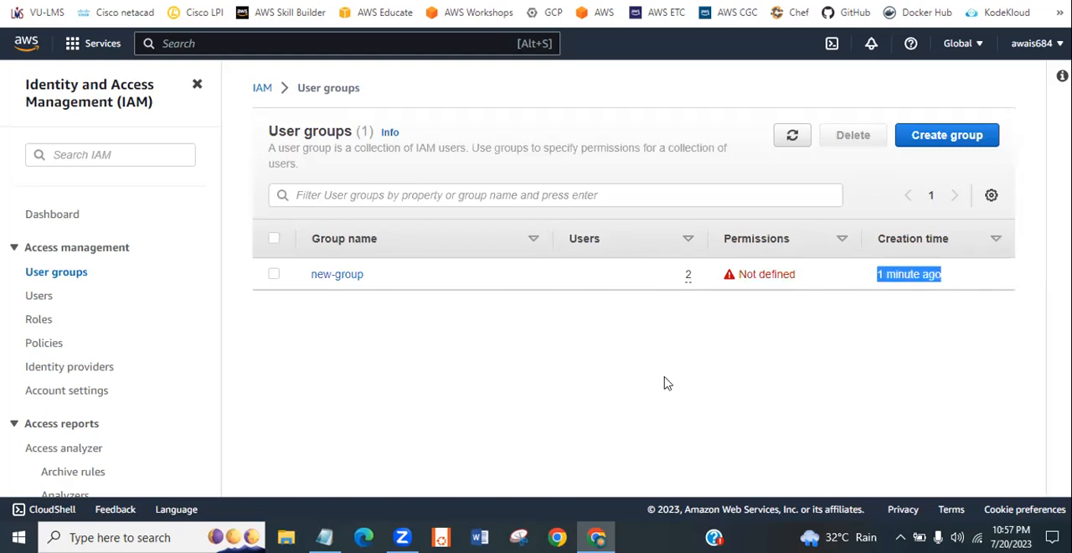
click(547, 433)
click(792, 134)
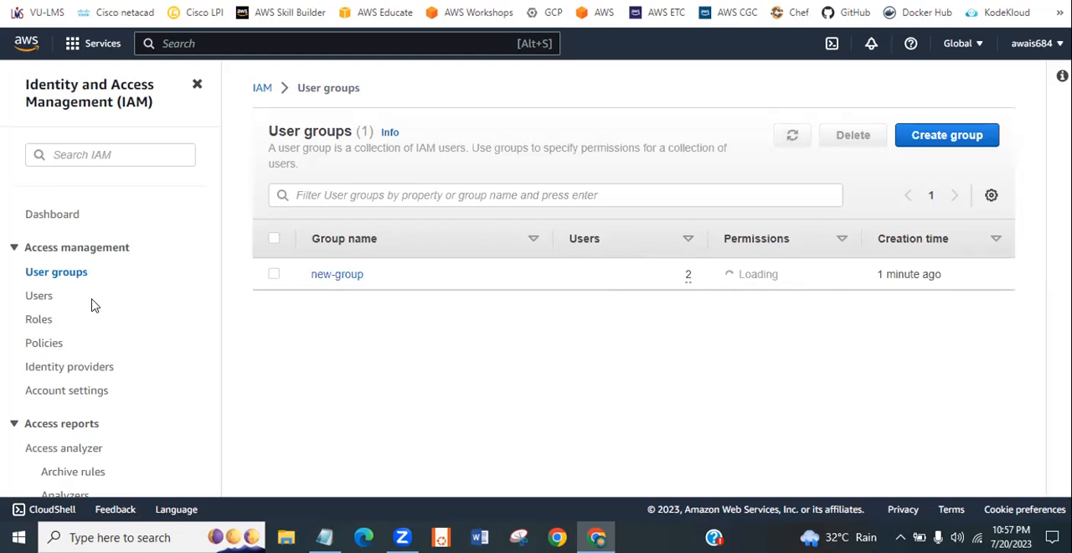
- Copy the console sign-in link from user-1's security credentials, paste it below the user-1 heading in Notepad, and return to the browser
click(34, 298)
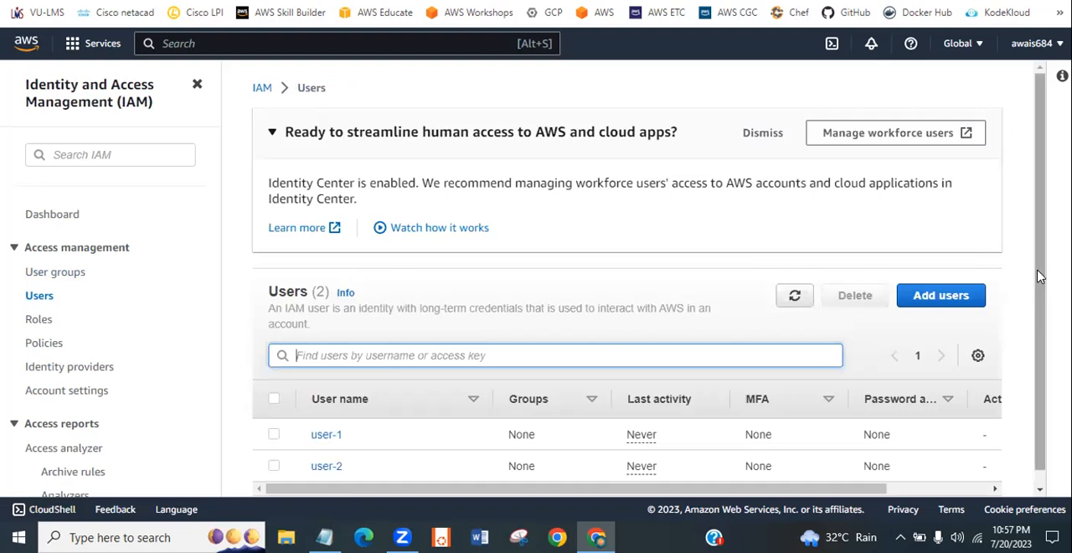
scroll(1039, 302, down, 1)
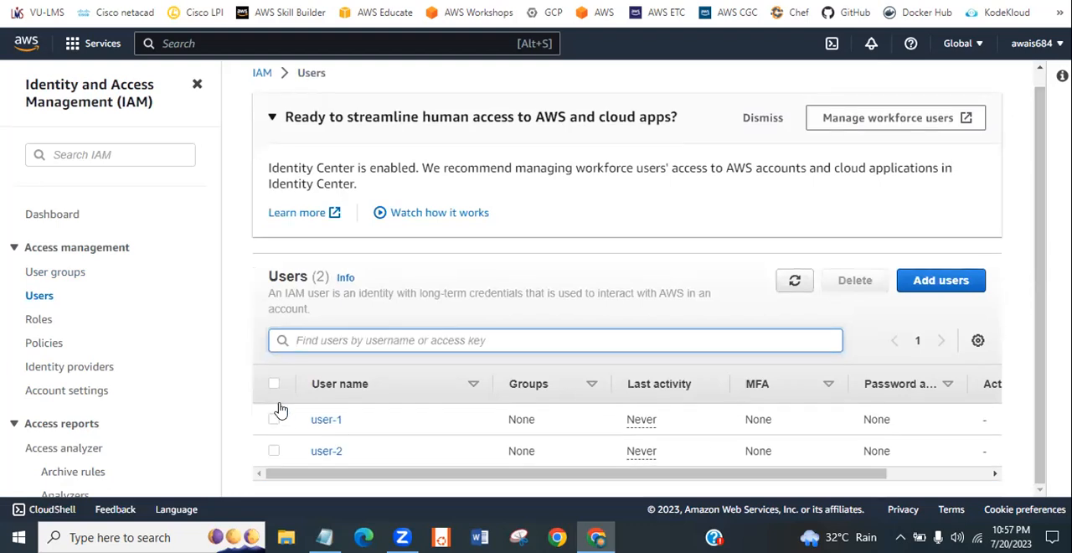
click(332, 422)
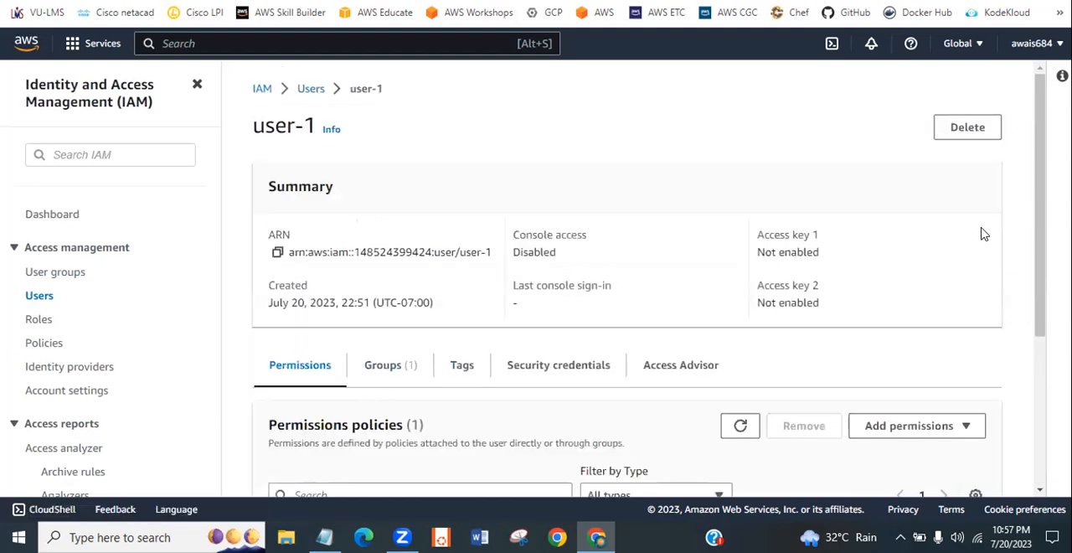
drag(1043, 233, 1010, 493)
scroll(1032, 375, up, 2)
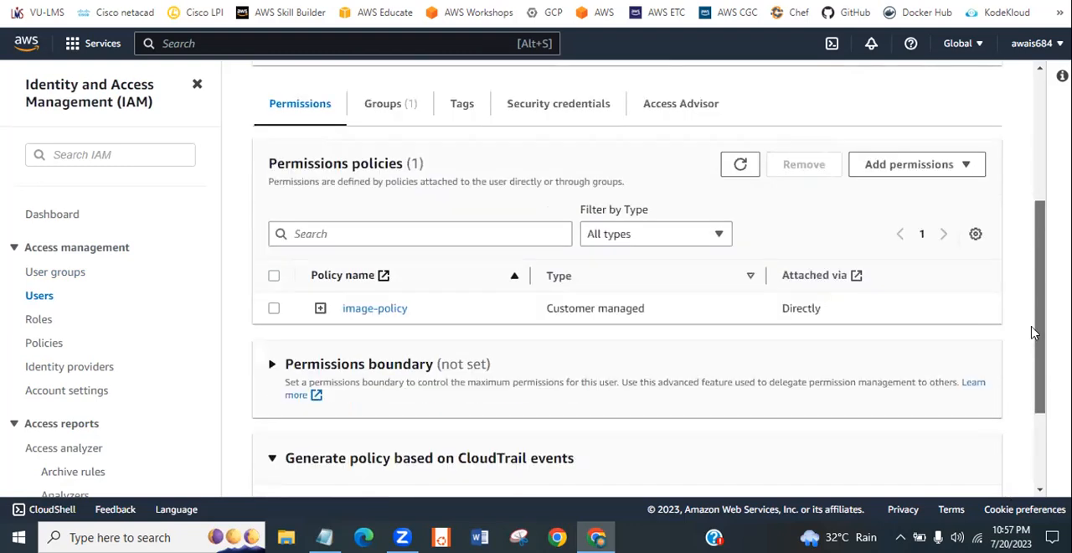
scroll(1036, 324, up, 1)
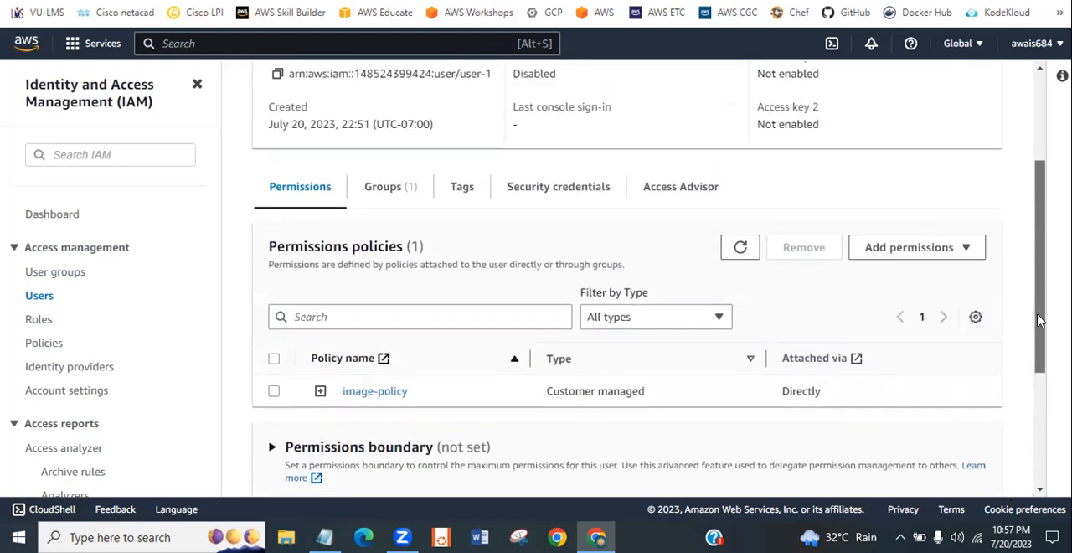
click(578, 201)
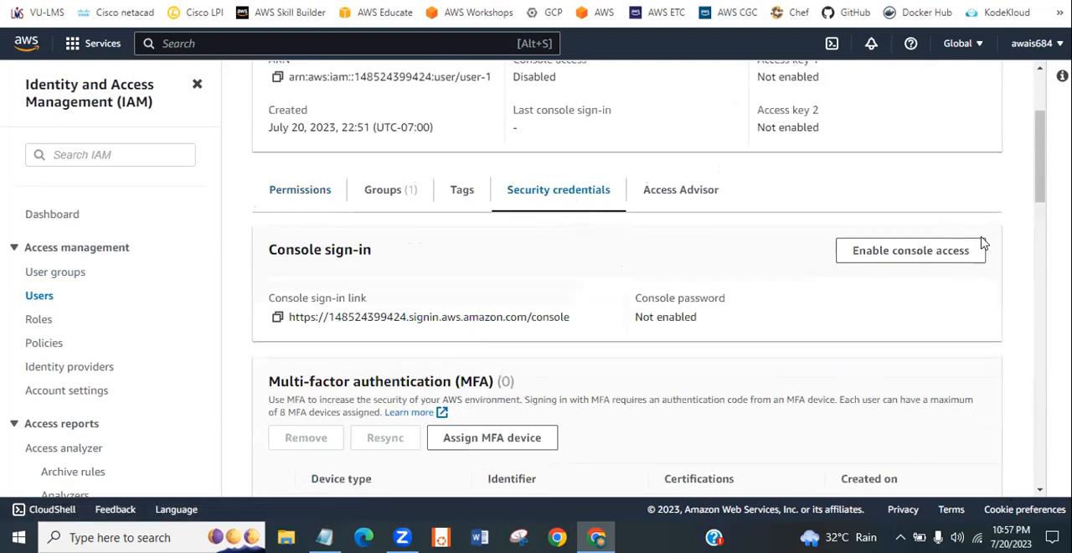
click(279, 319)
key(alt+Tab)
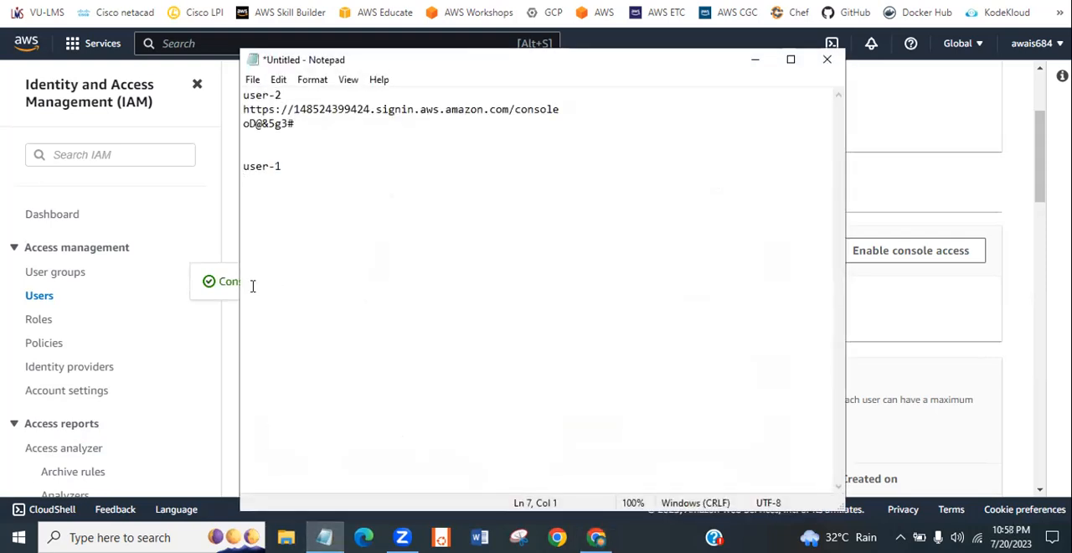
key(ctrl+v)
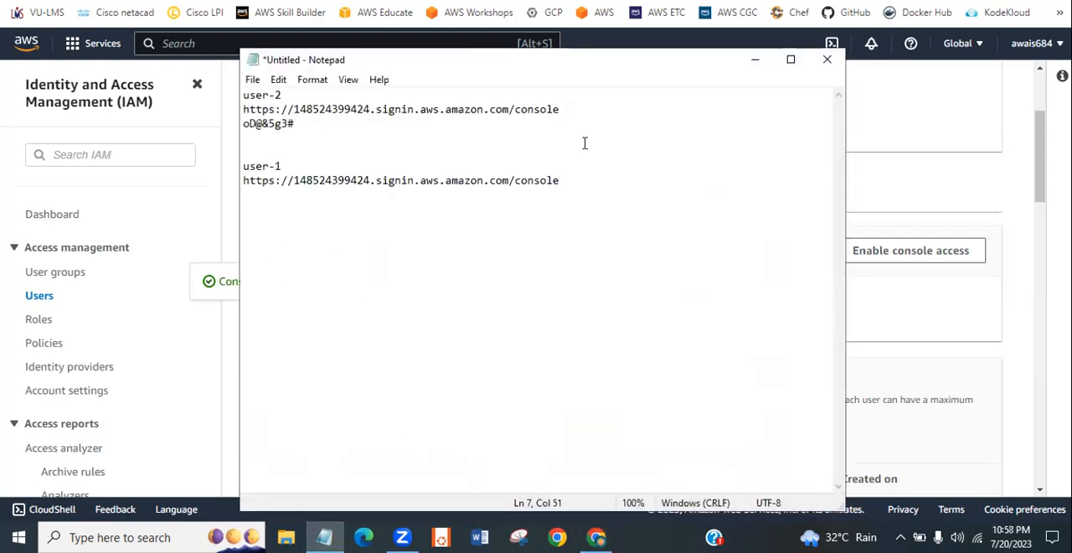
click(942, 186)
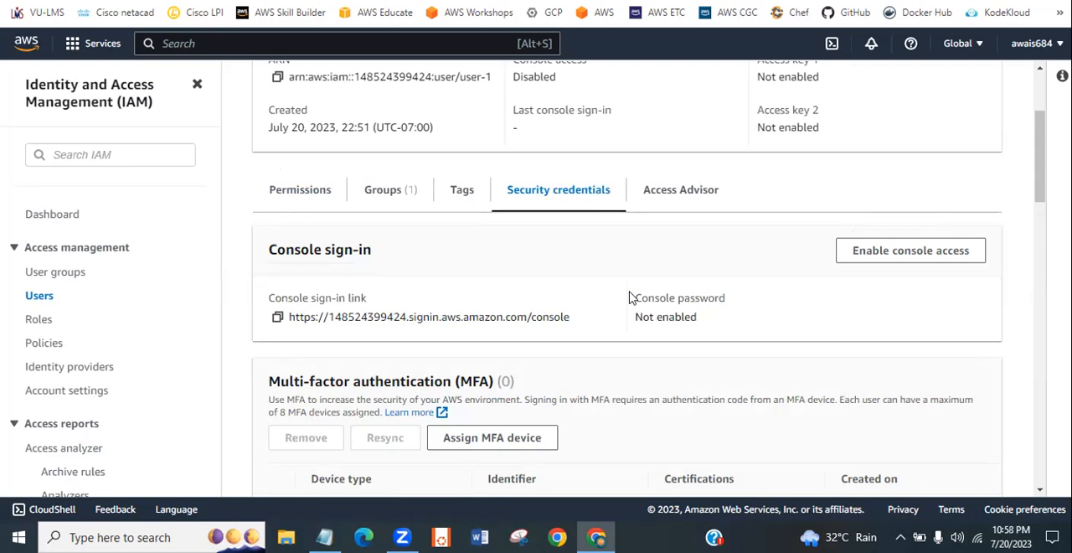
- Examine user-1's console password status and the access keys section of the security credentials
drag(637, 297, 702, 322)
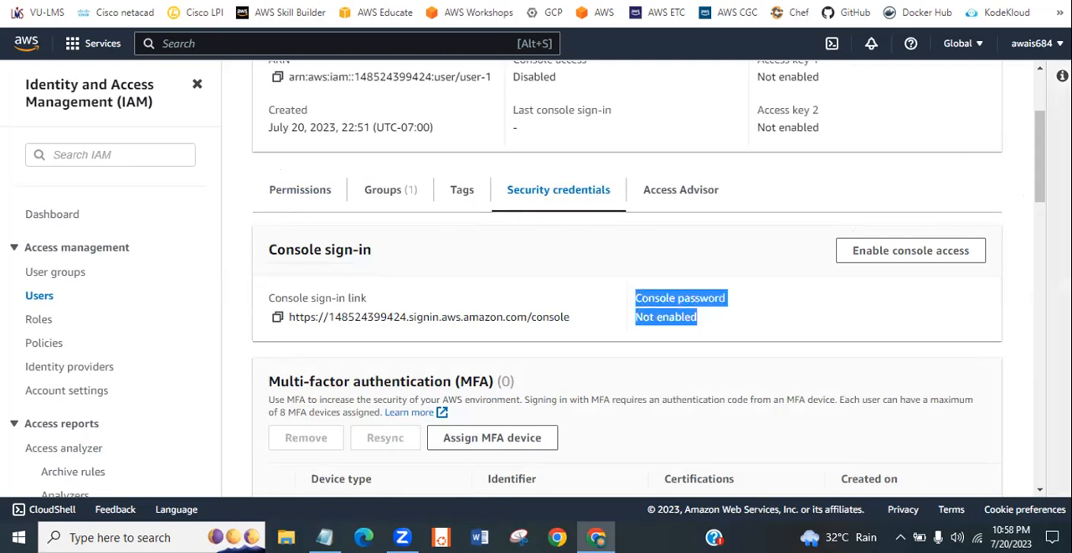
mouse_move(1039, 186)
mouse_down()
mouse_move(1035, 316)
mouse_move(1035, 198)
mouse_up()
click(866, 224)
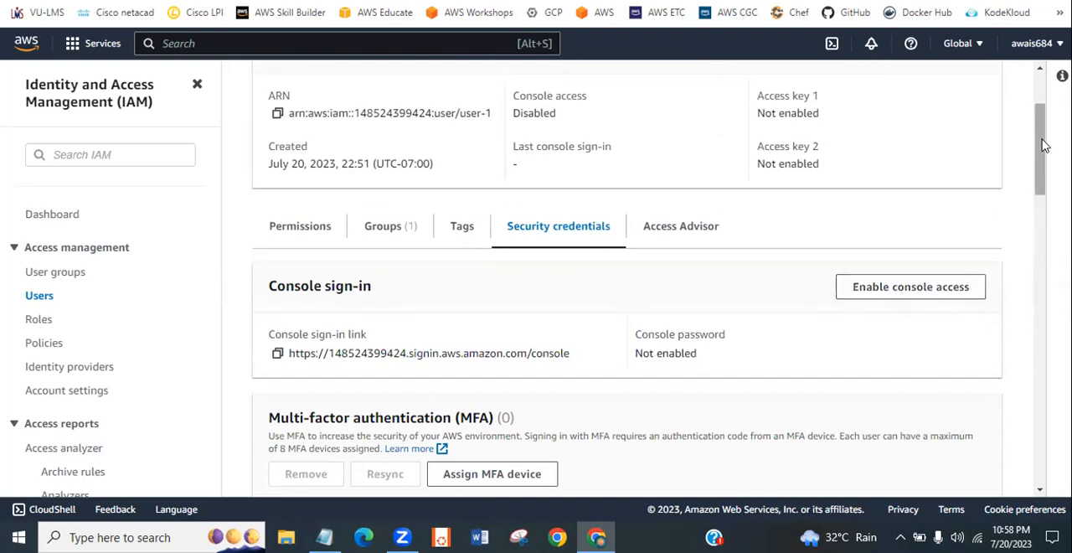
drag(1040, 151, 1023, 253)
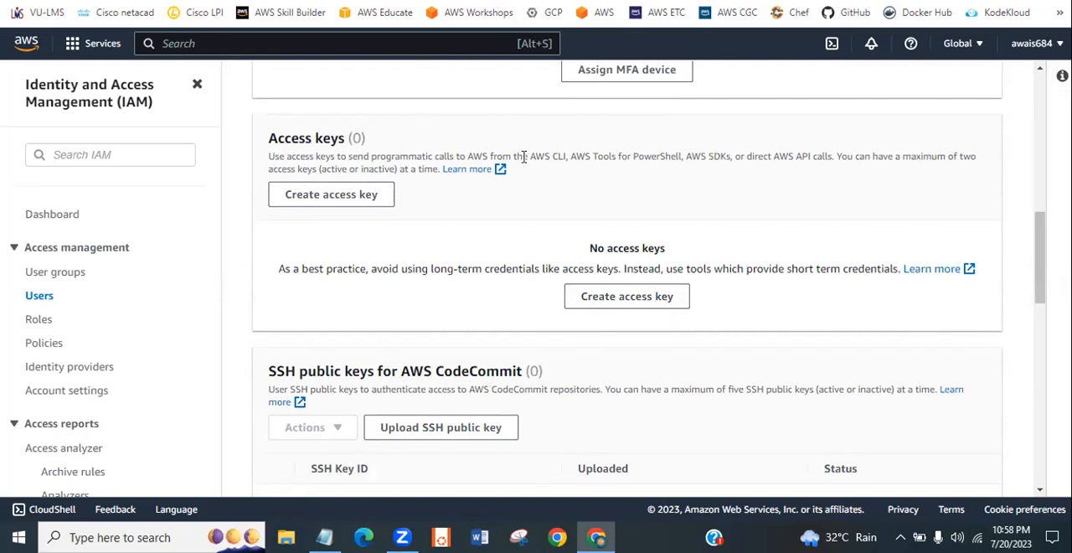
drag(516, 156, 835, 167)
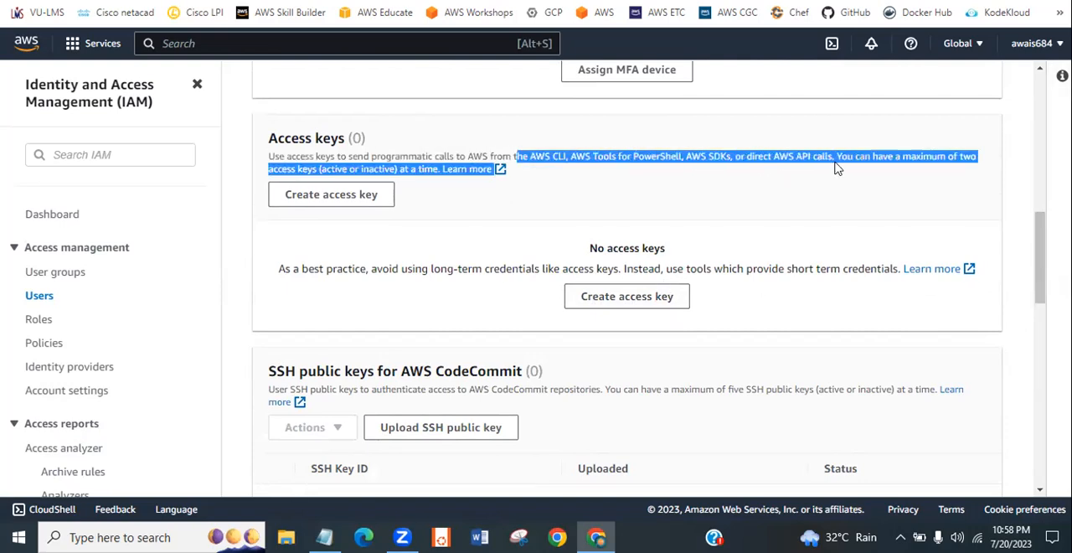
click(617, 175)
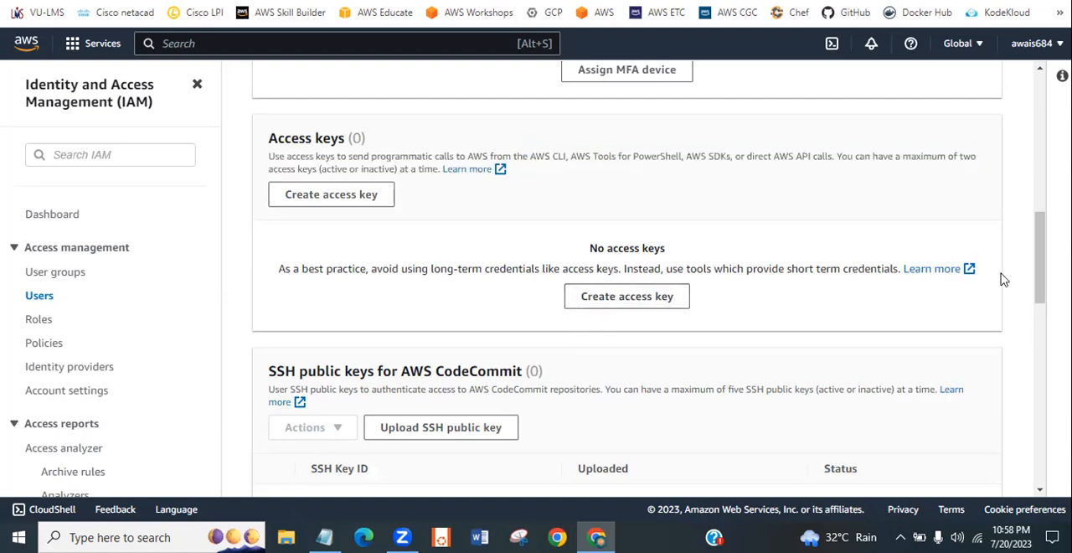
- Enable console access for user-1 with an autogenerated password, without requiring a new password at next sign-in
drag(1042, 293, 1052, 197)
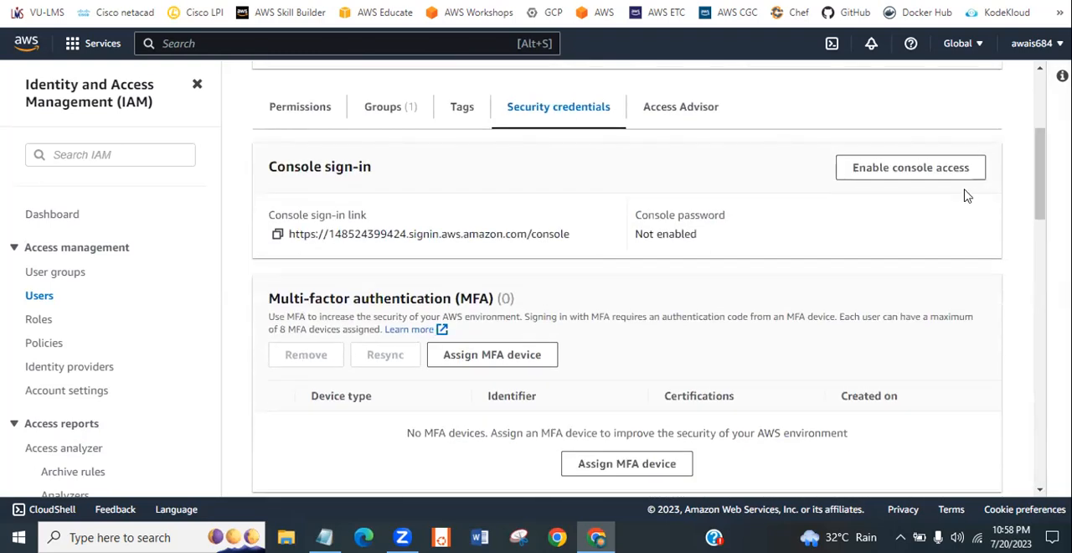
click(938, 170)
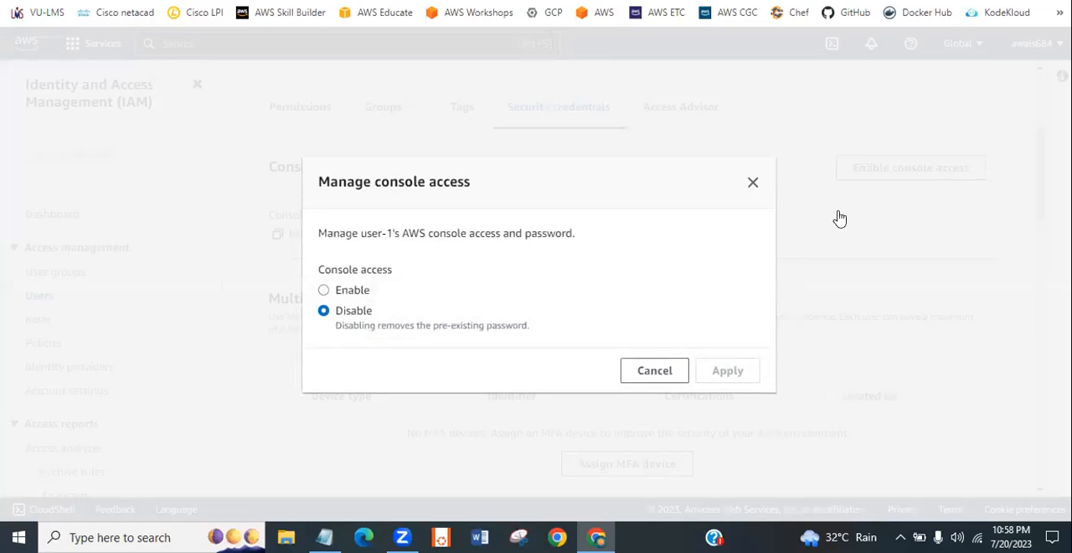
click(325, 290)
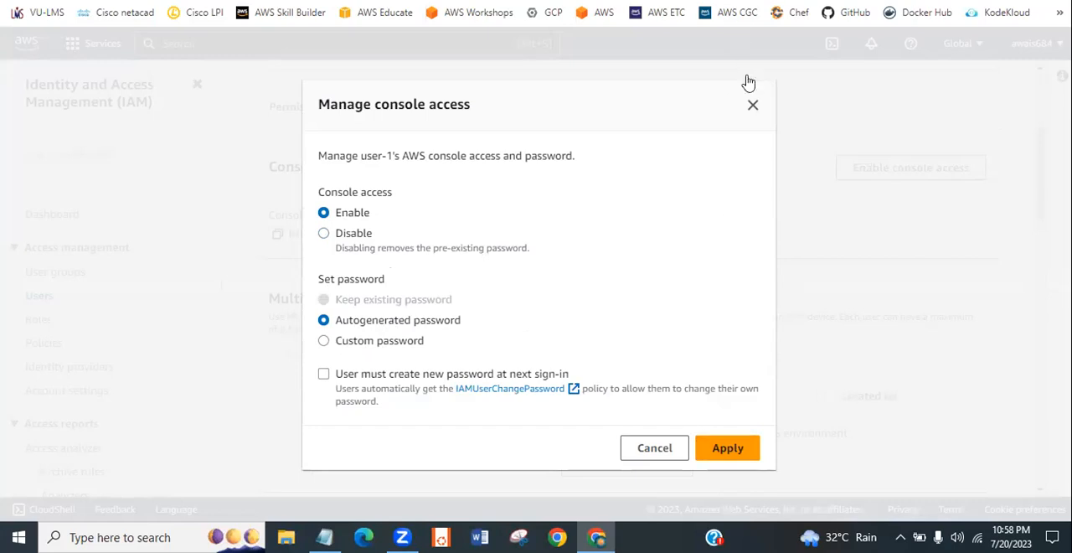
click(728, 449)
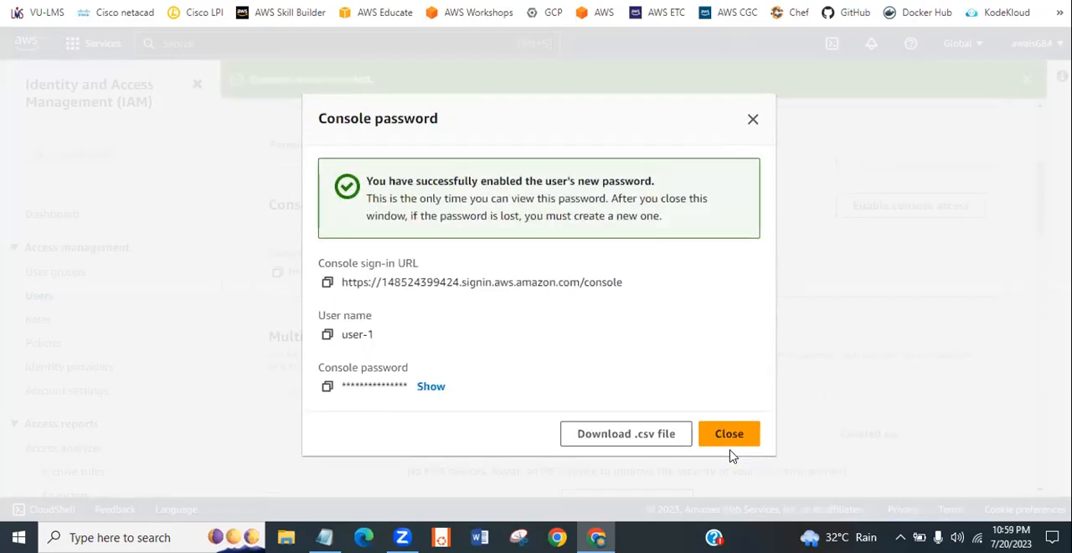
- Reveal and copy user-1's console password, paste it below user-1's sign-in link in Notepad, and return to the browser
click(431, 387)
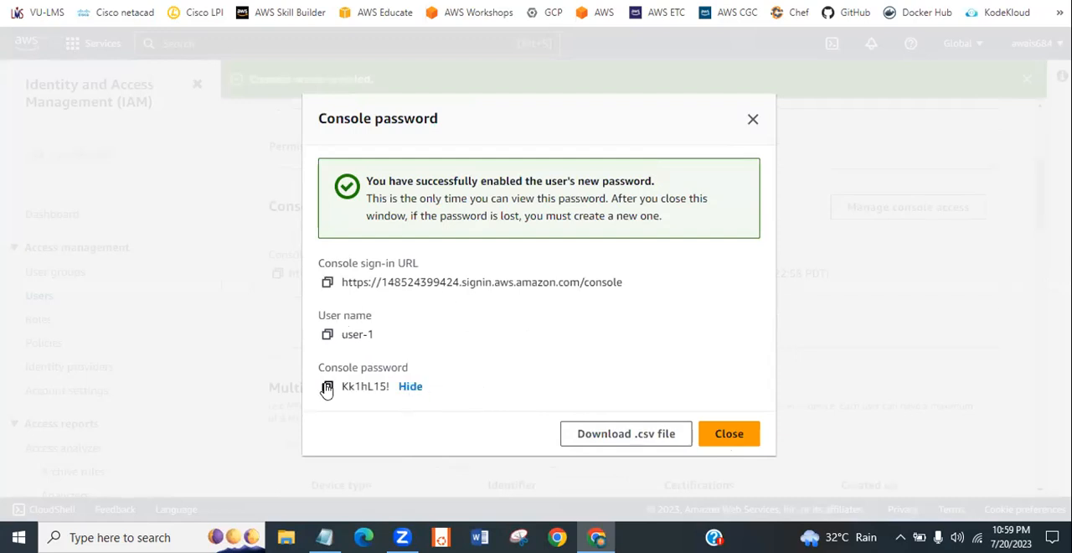
click(326, 386)
click(324, 537)
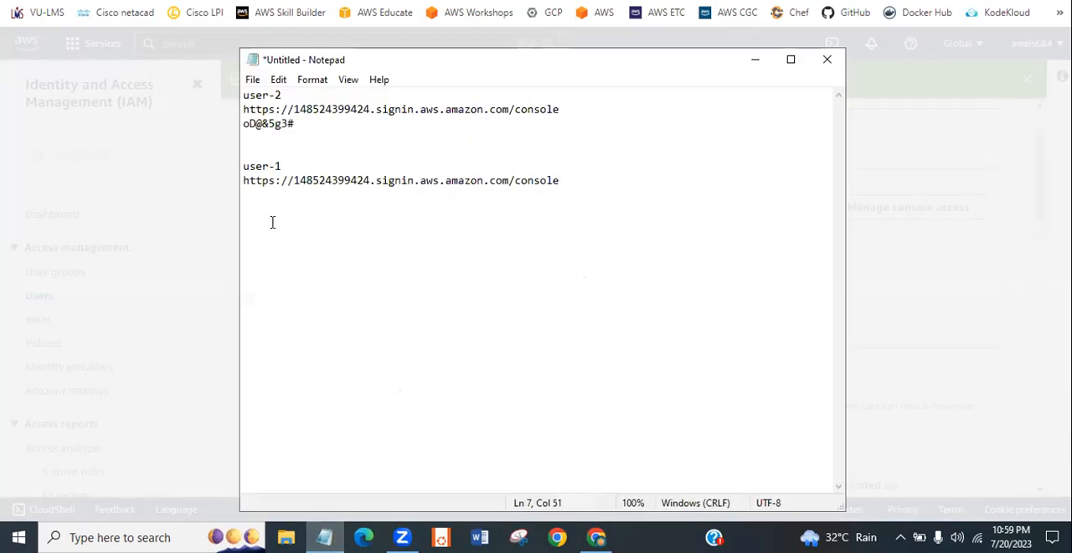
key(Return)
key(ctrl+v)
click(758, 63)
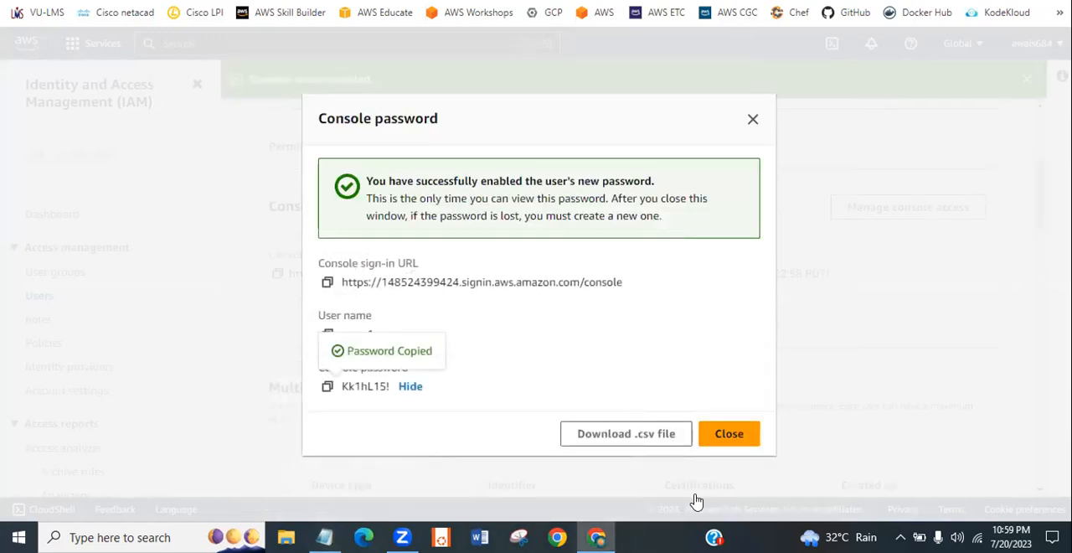
- Close user-1's console password dialog, dismiss the success banner, and check the console access status in the user summary
click(728, 442)
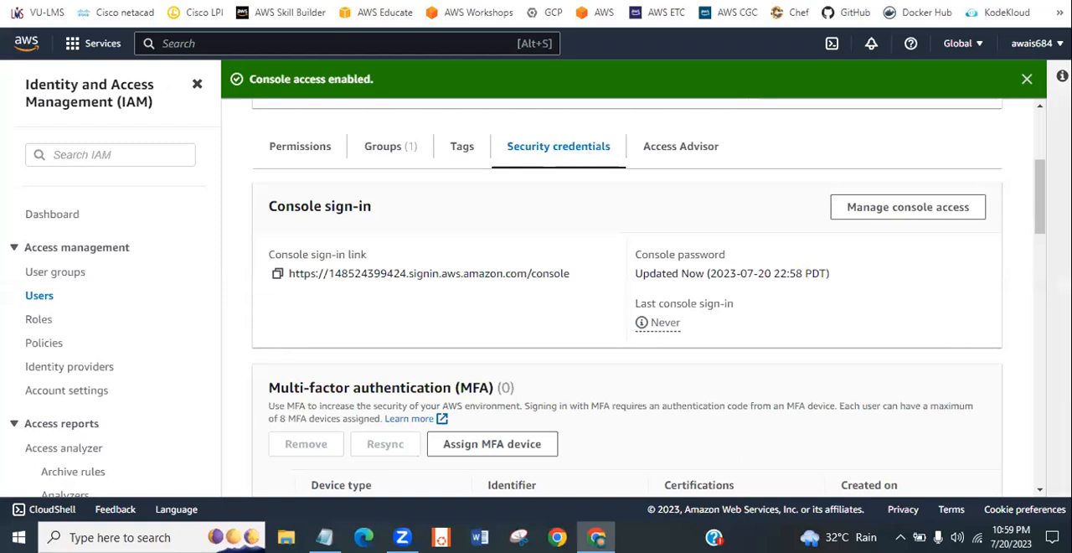
click(1025, 79)
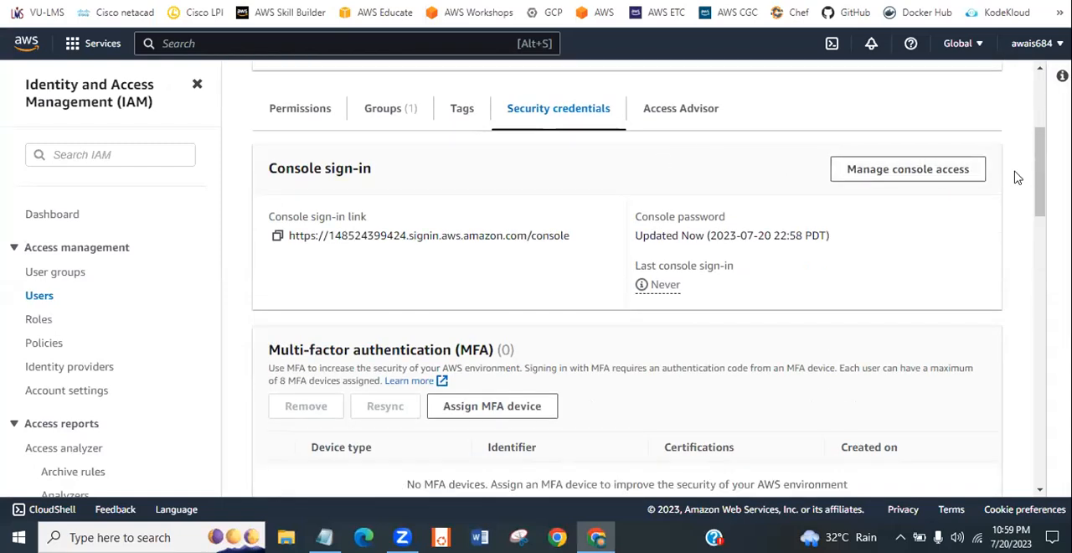
drag(1036, 169, 912, 112)
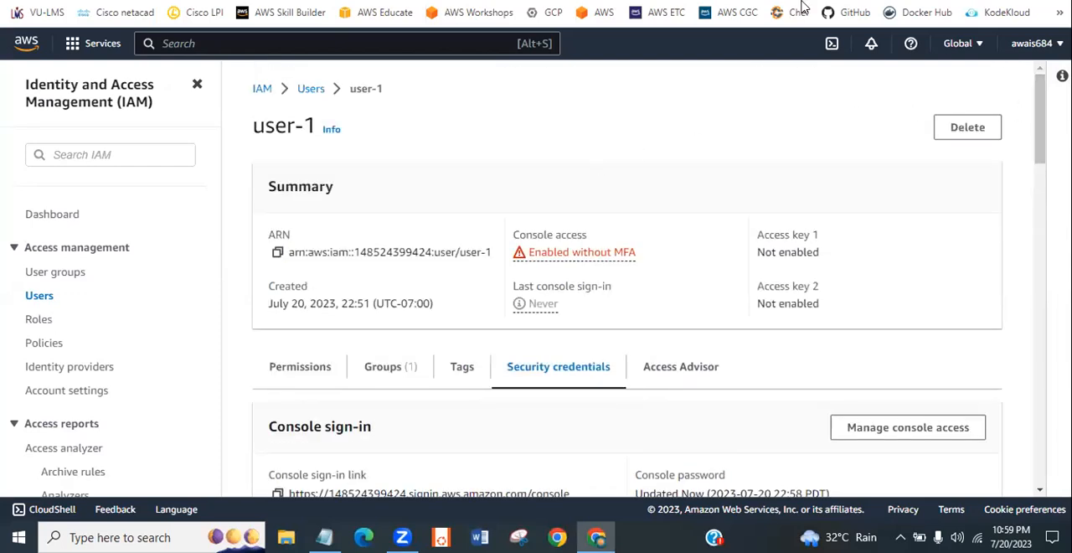
- Copy user-1's console sign-in link from Notepad and open it in a new browser tab
key(ctrl+t)
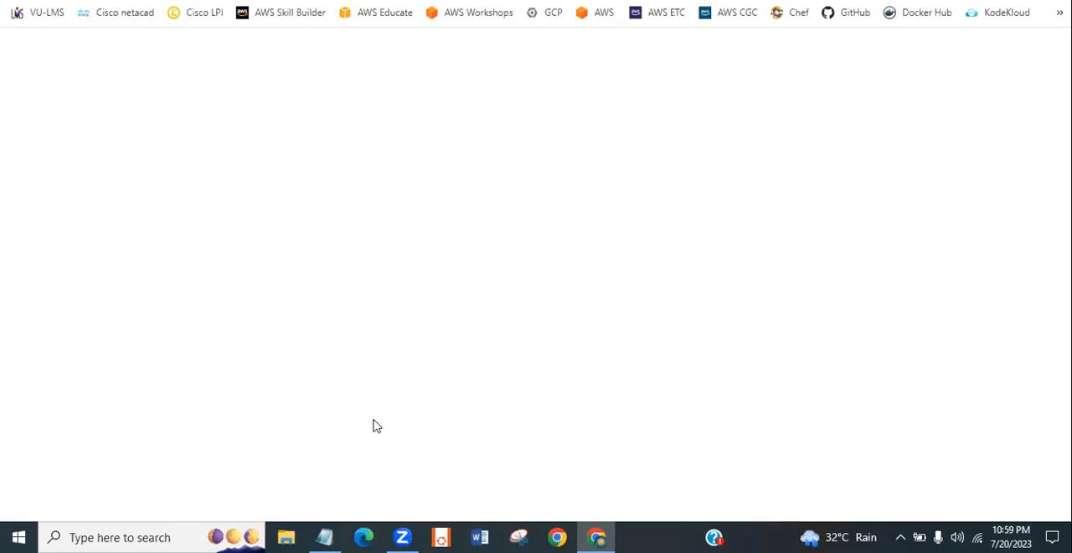
click(324, 537)
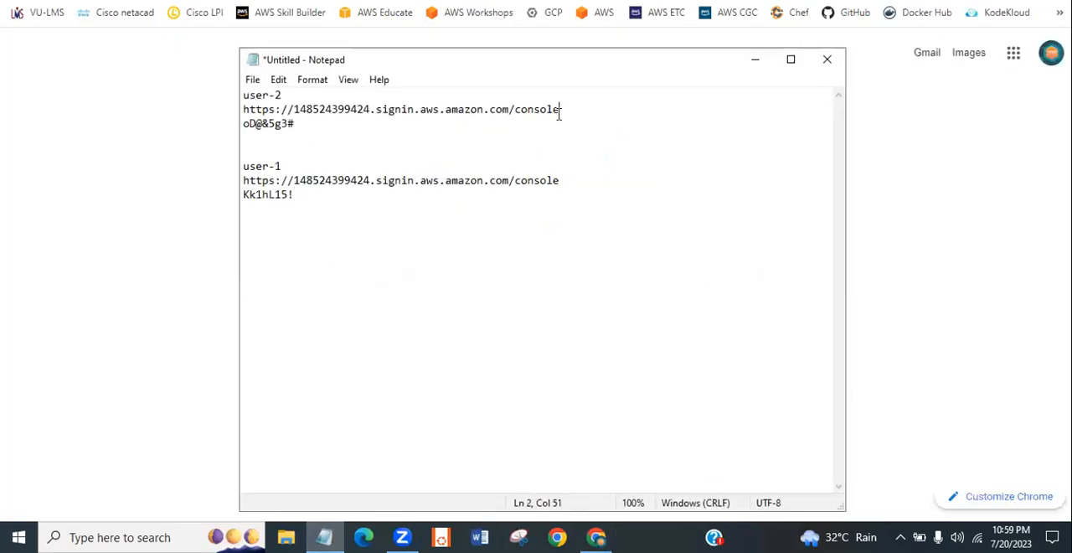
double_click(431, 124)
drag(560, 109, 242, 111)
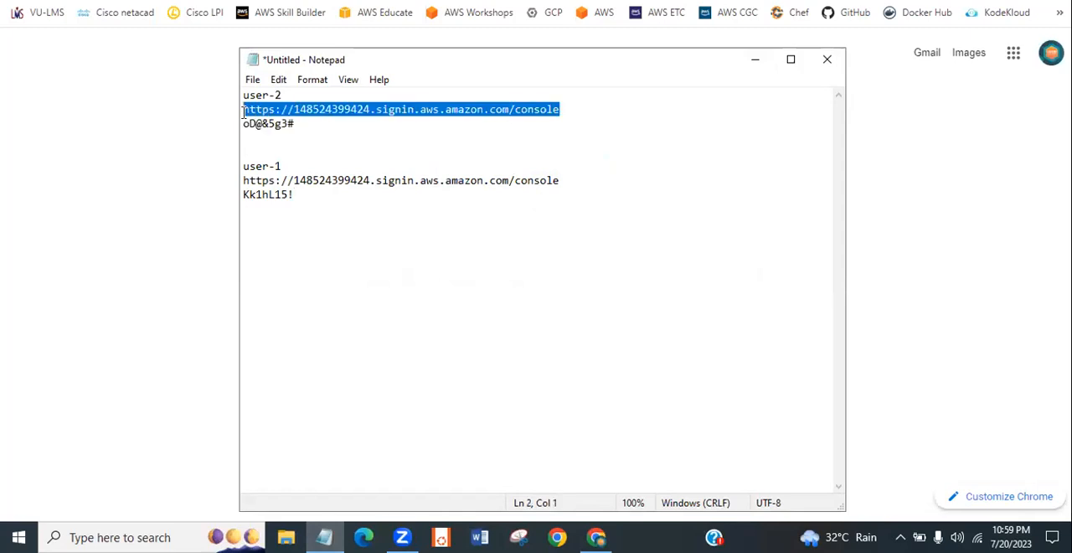
drag(563, 181, 242, 181)
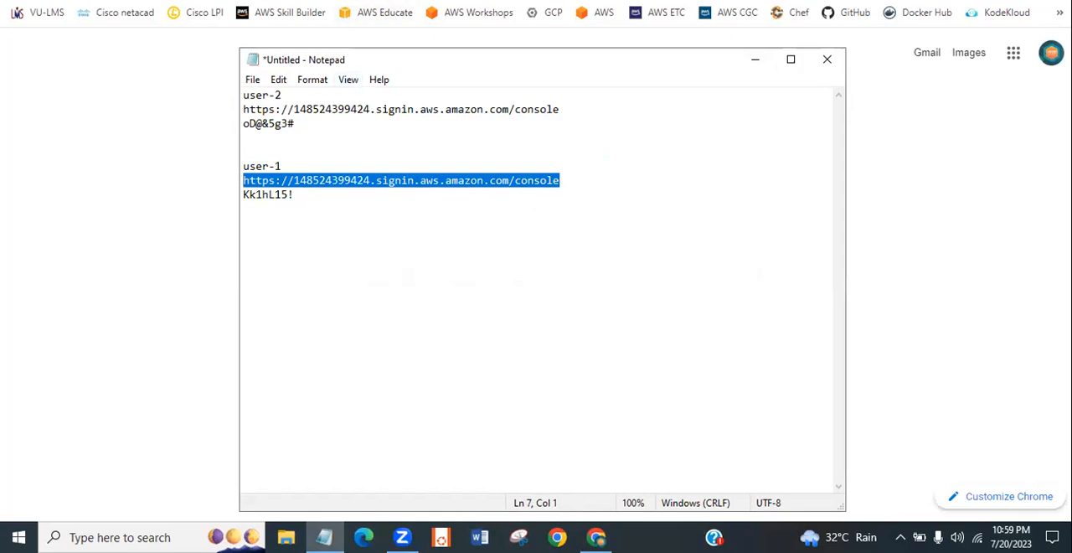
click(342, 0)
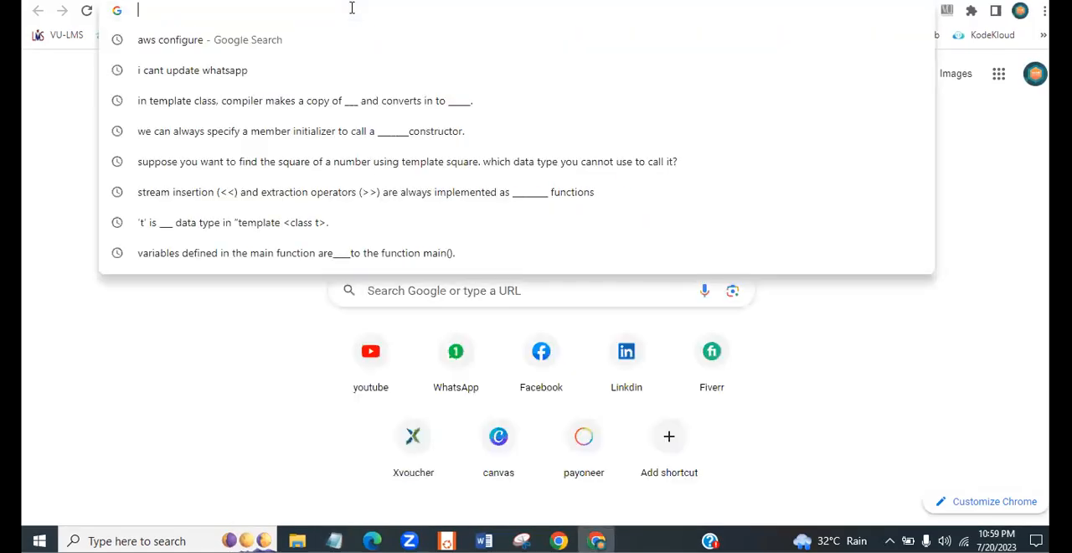
key(ctrl+v)
key(Return)
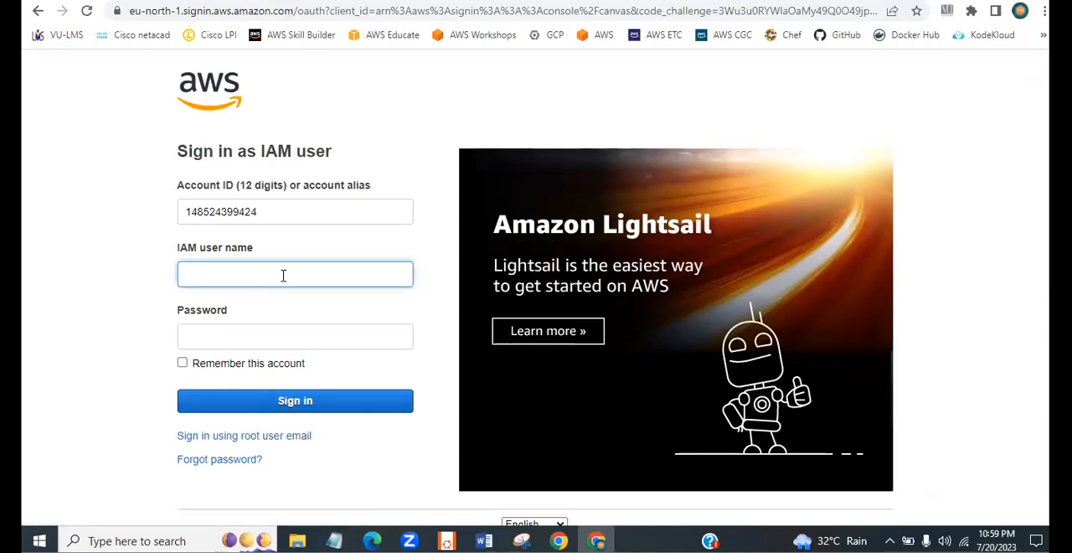
- Sign in as IAM user user-1 with the console password copied from Notepad, and decline saving the password in the browser
text(user-1)
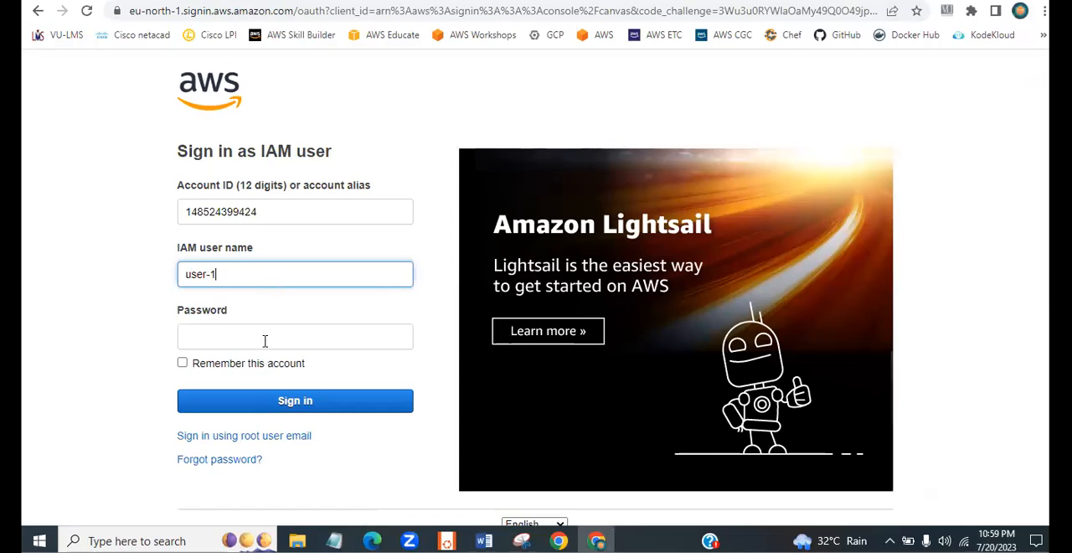
click(265, 339)
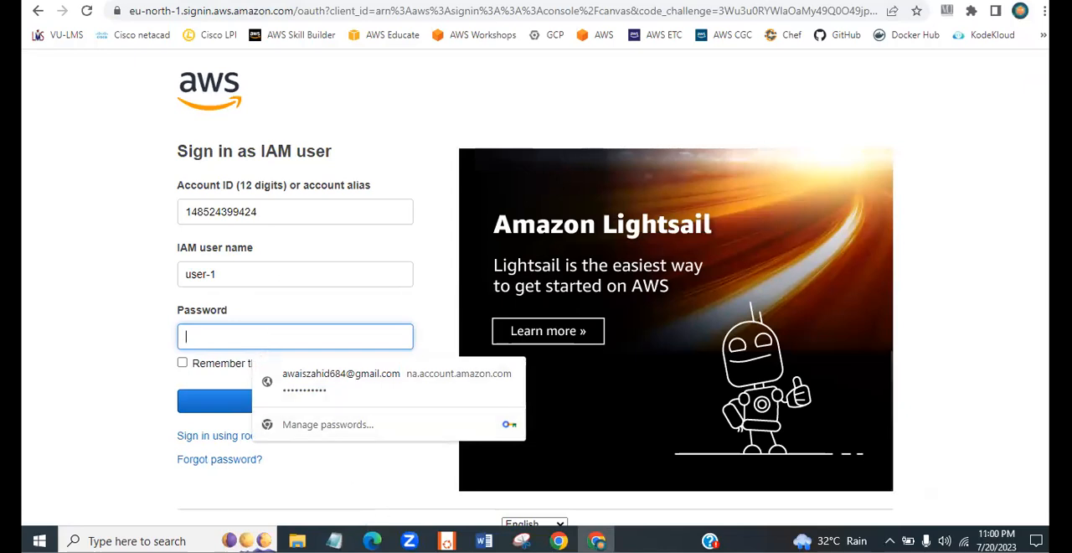
click(334, 540)
drag(304, 213, 265, 216)
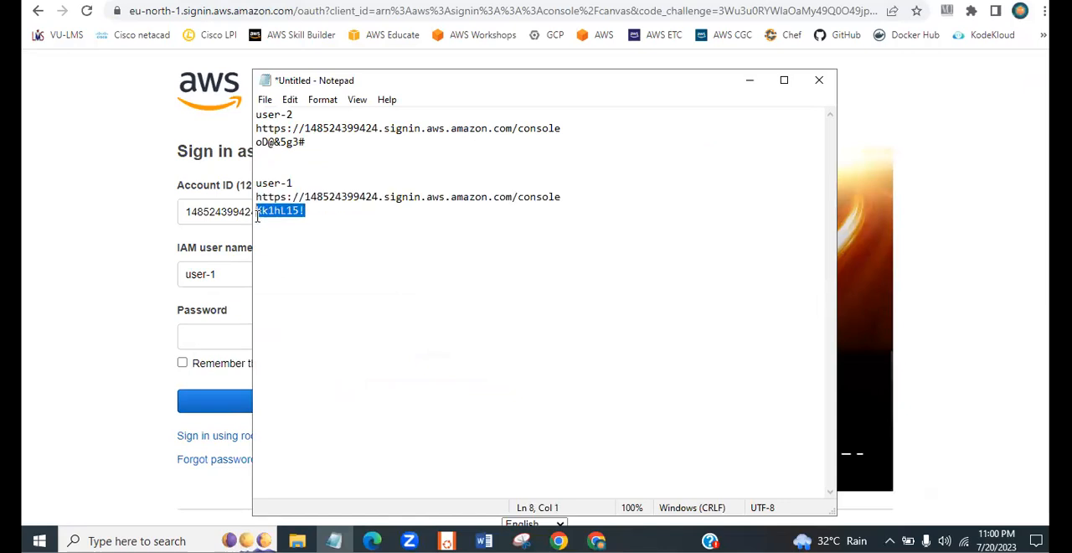
click(144, 228)
click(228, 336)
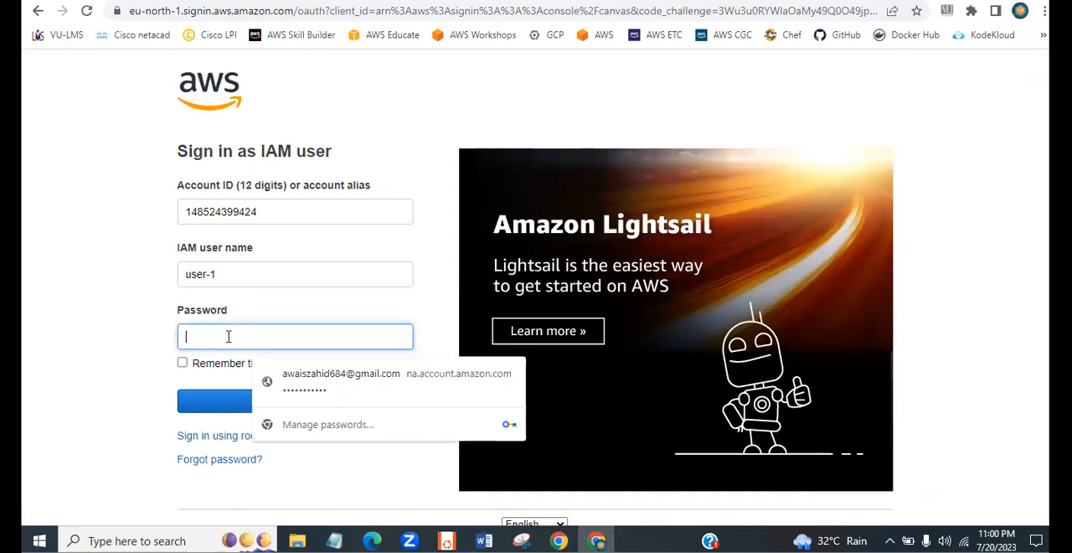
key(ctrl+v)
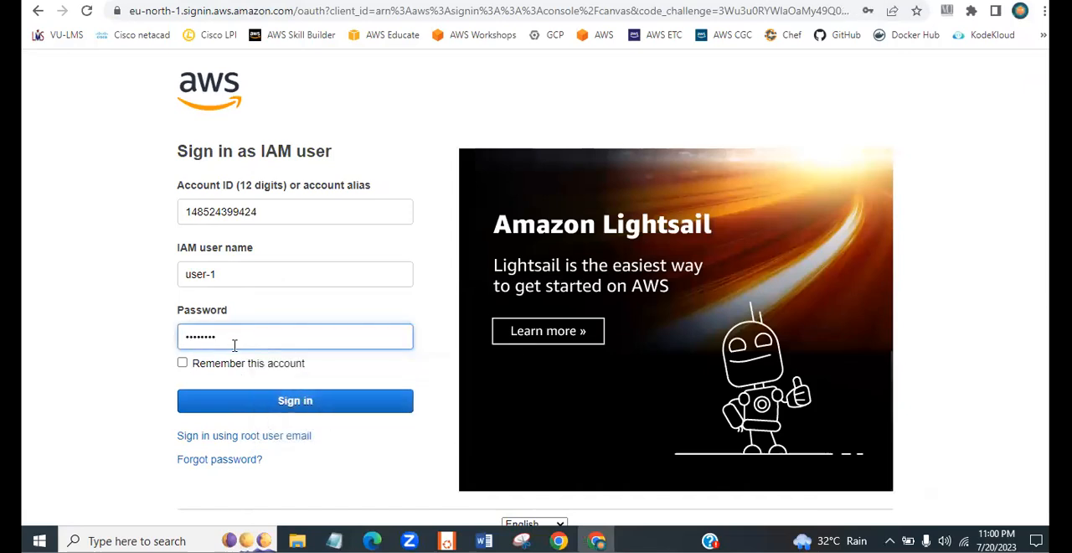
click(251, 404)
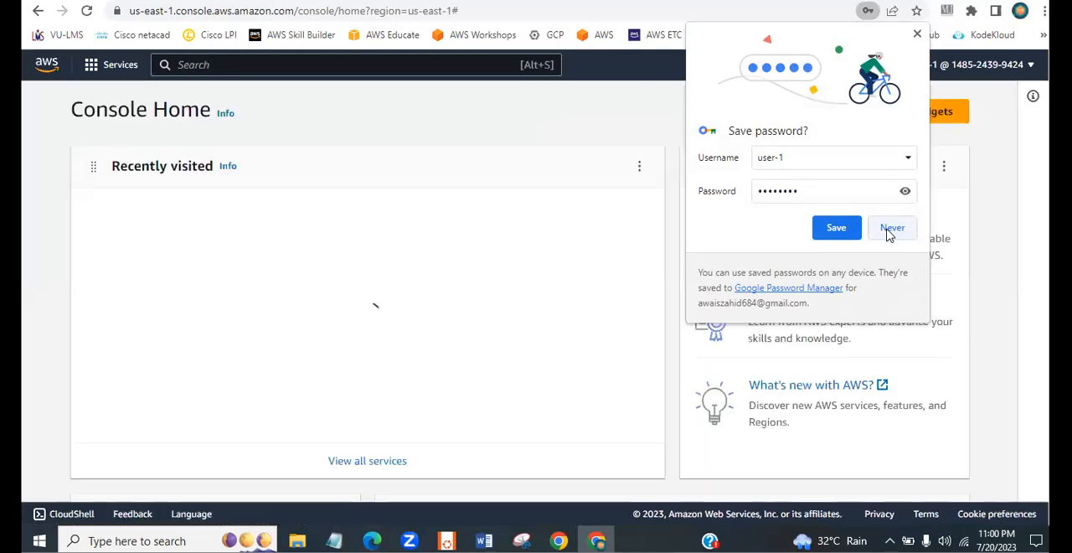
click(890, 232)
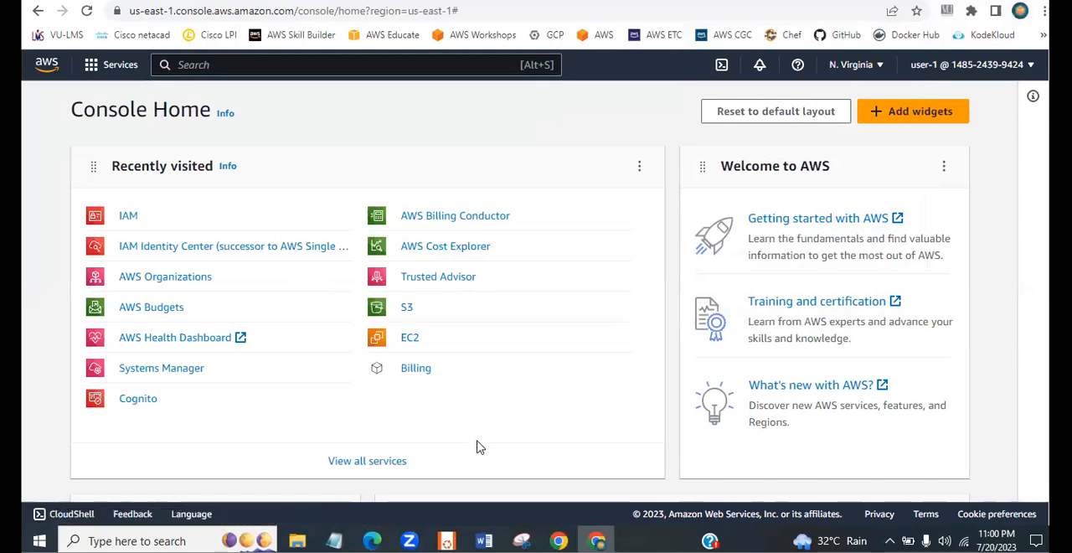
- Open the EC2 Instances list as user-1 and examine whether the account may view instances
click(412, 342)
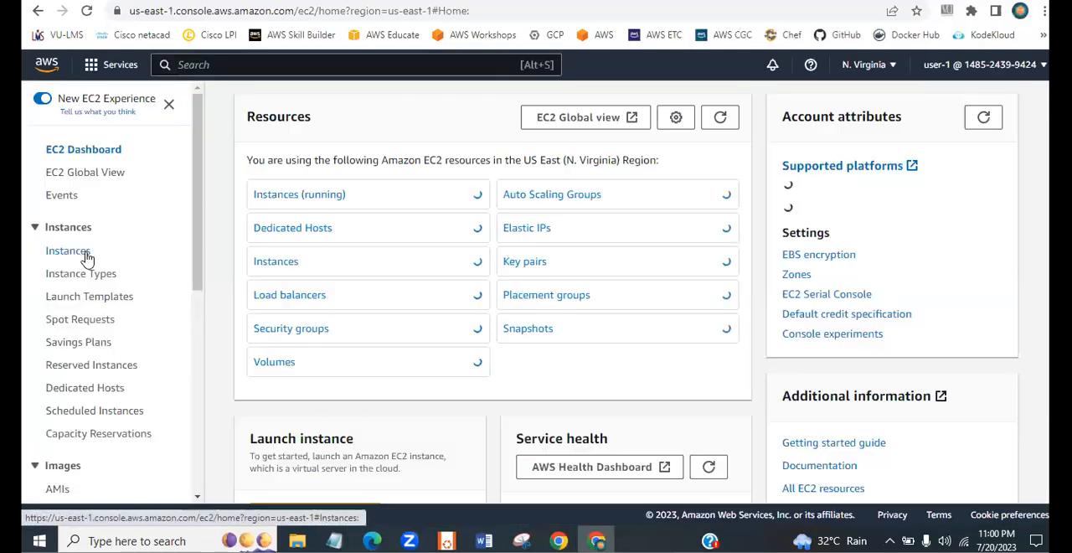
click(86, 256)
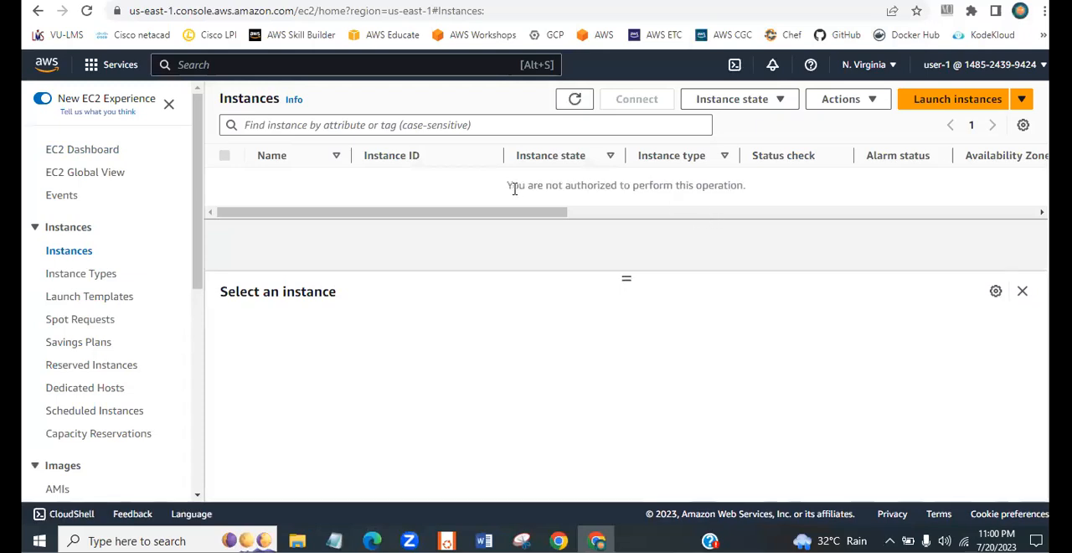
drag(508, 185, 765, 192)
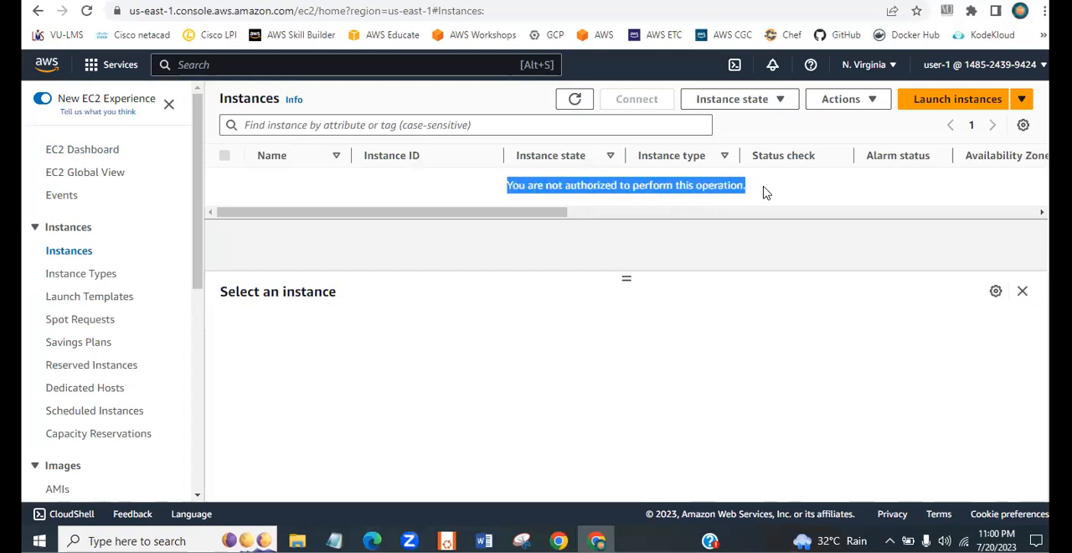
drag(558, 212, 687, 212)
drag(605, 229, 472, 228)
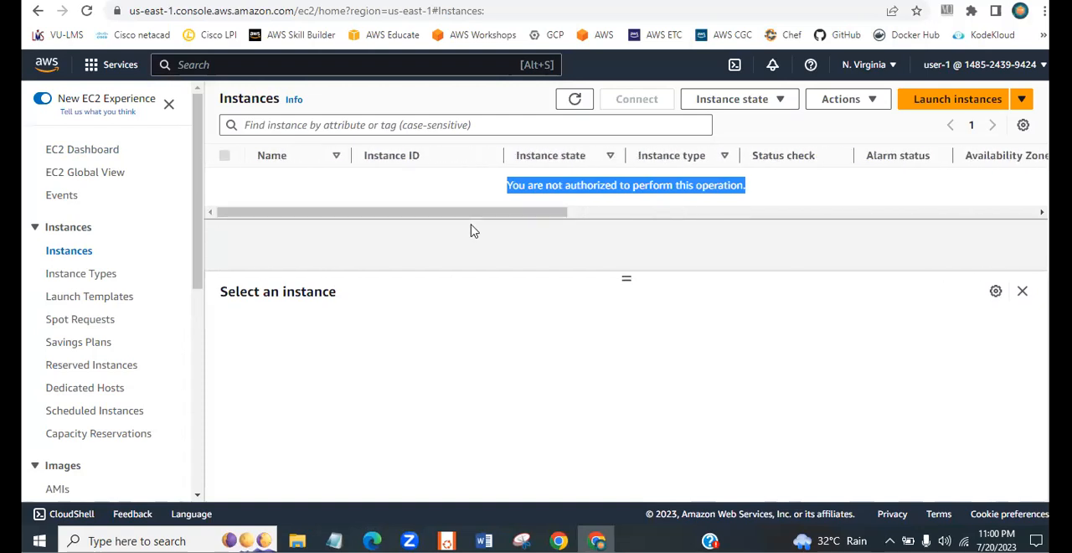
click(442, 181)
drag(491, 193, 788, 193)
- Start launching a new EC2 instance and enter hkj as its name
click(951, 99)
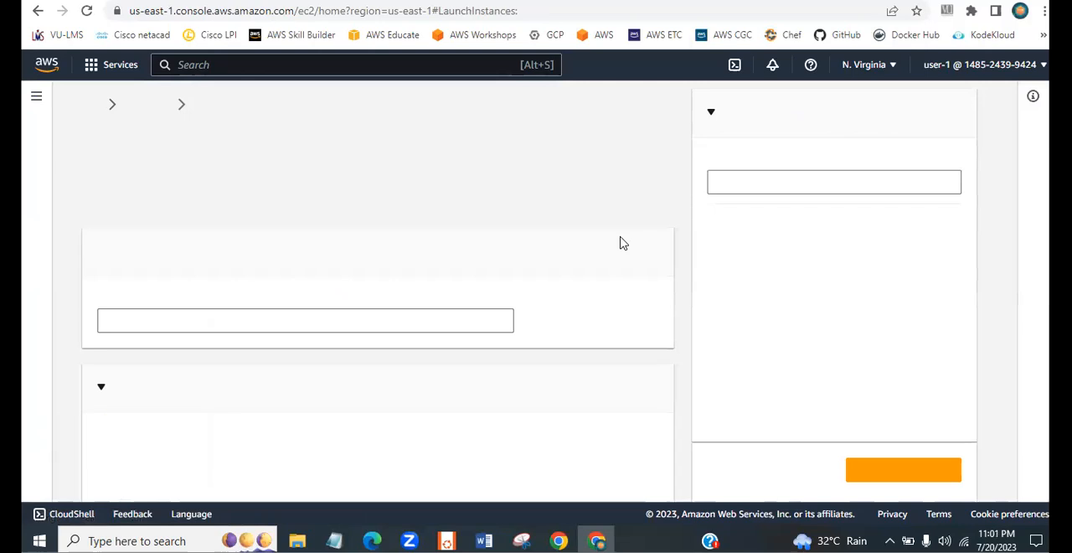
click(266, 331)
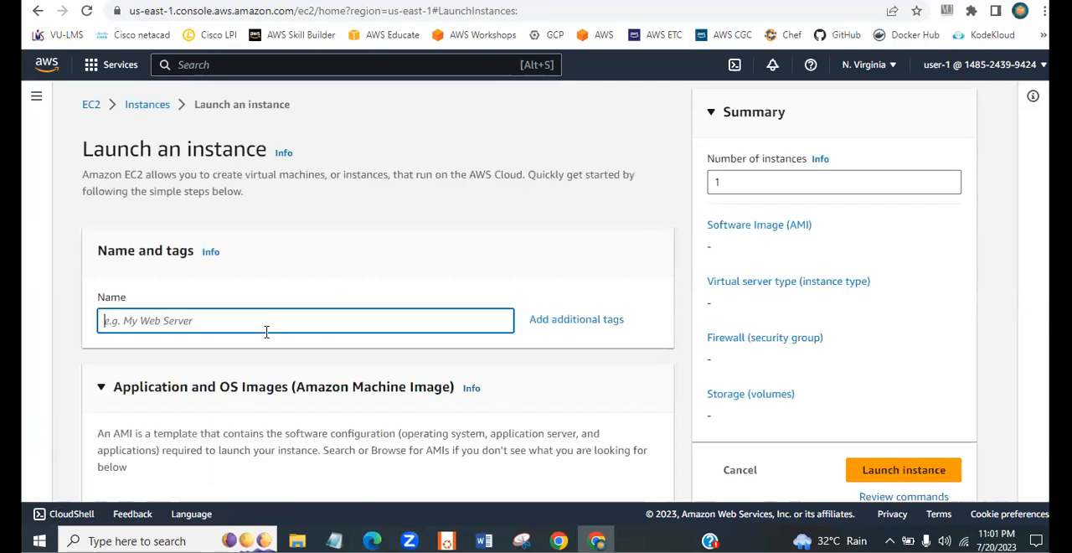
text(h)
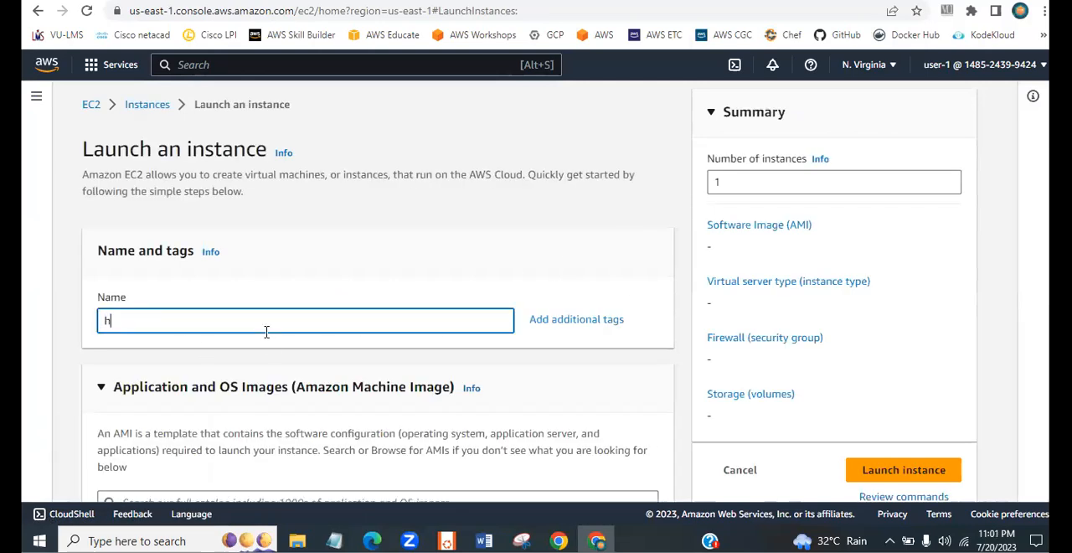
text(kj)
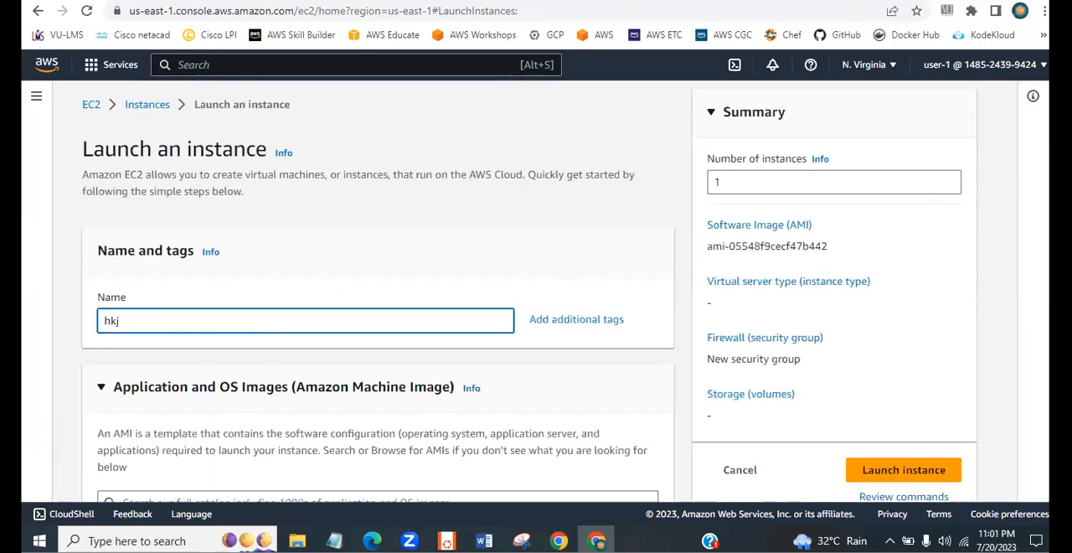
- Examine the machine image notice and check which instance types are available to user-1 in the launch form
scroll(1044, 273, down, 8)
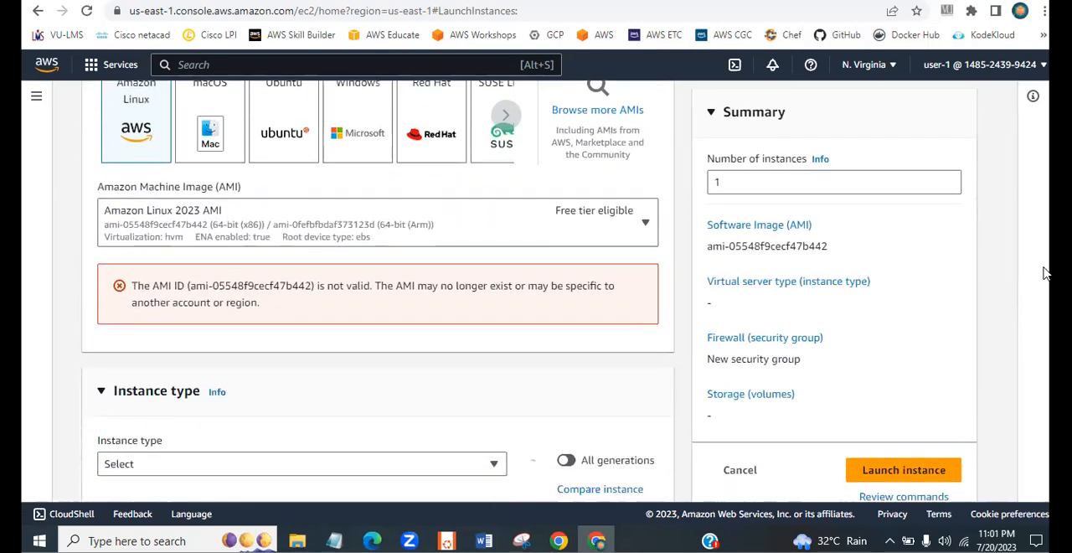
drag(208, 290, 312, 310)
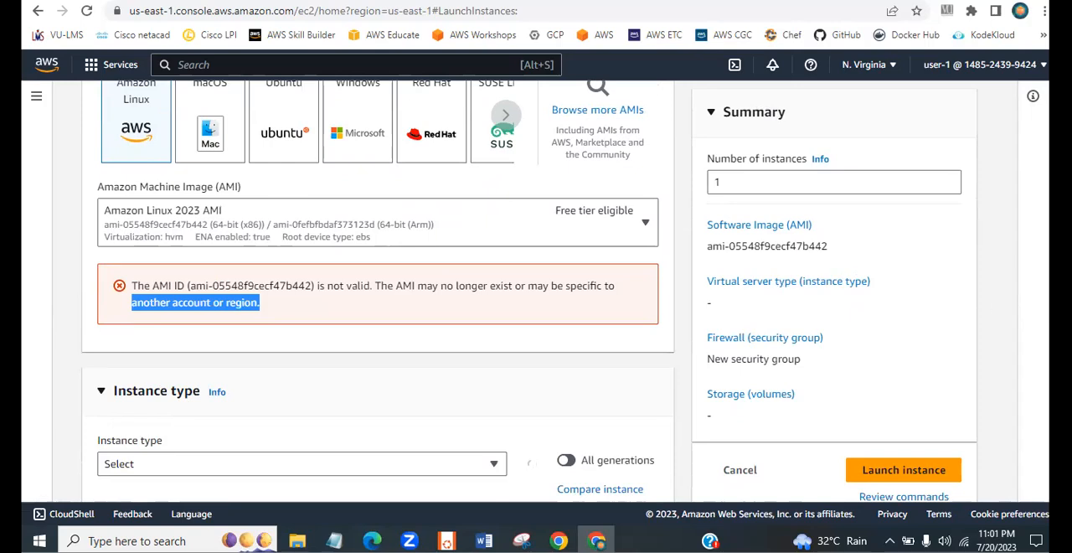
scroll(436, 293, down, 3)
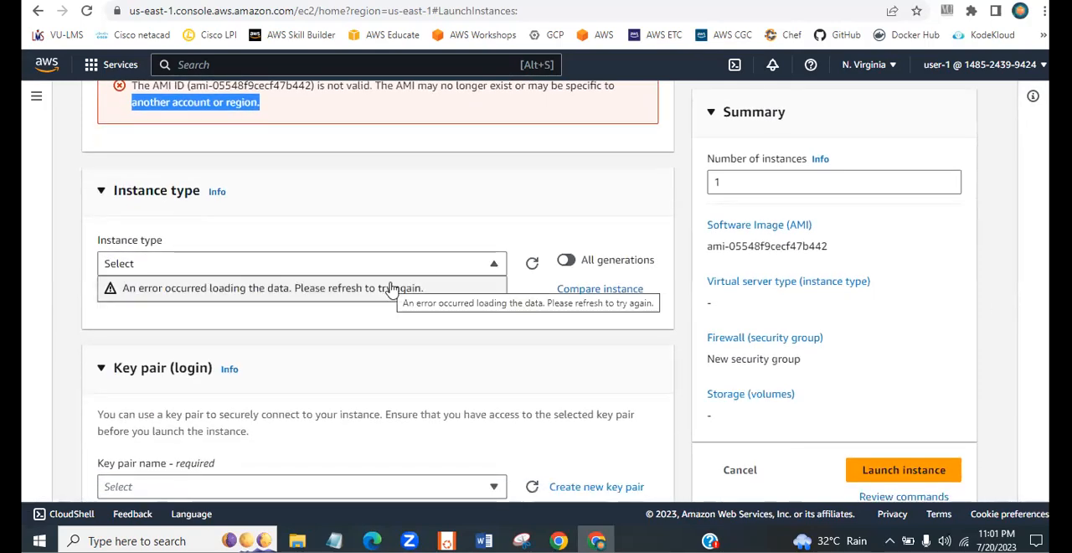
click(392, 288)
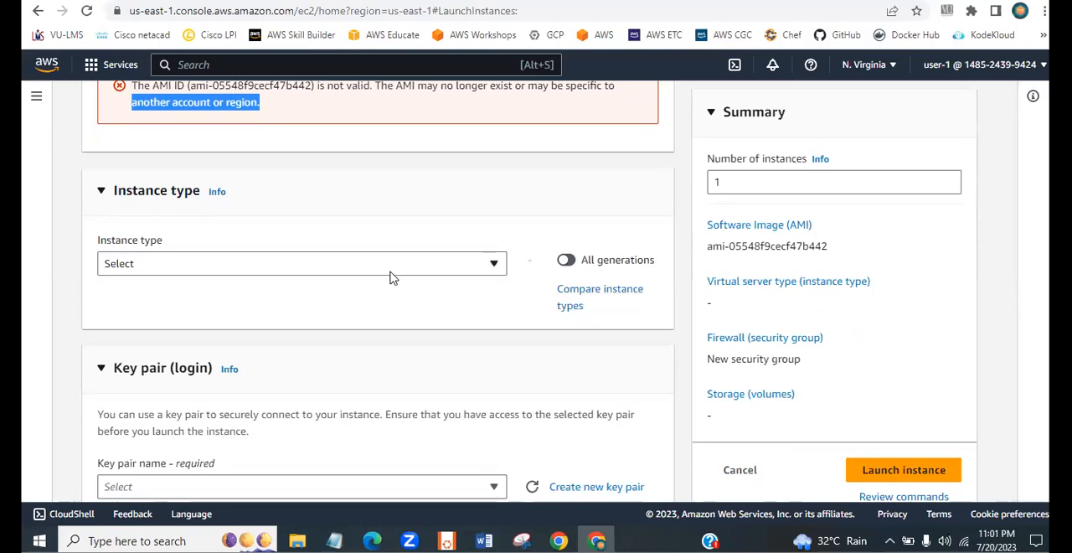
click(451, 271)
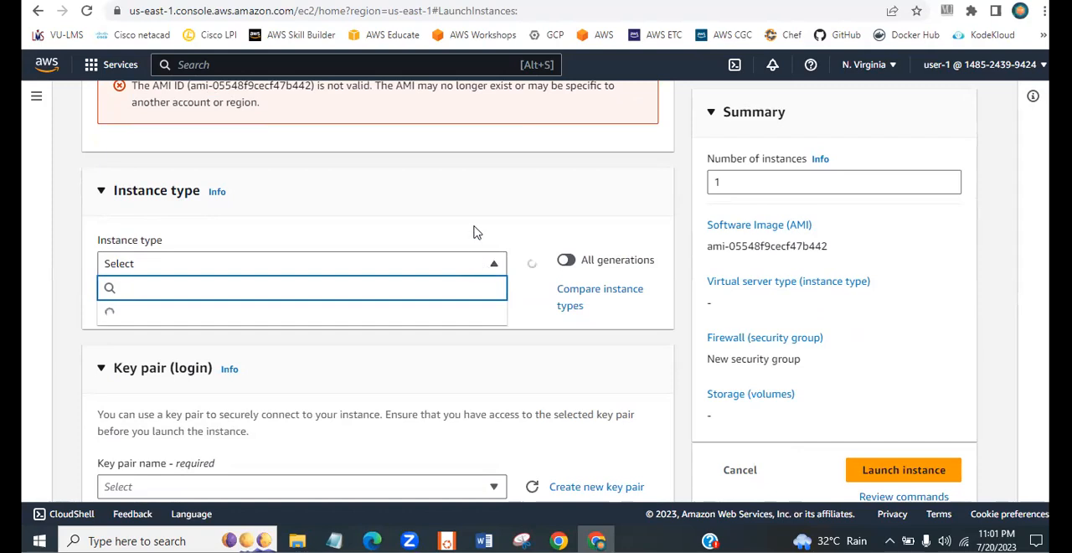
click(474, 232)
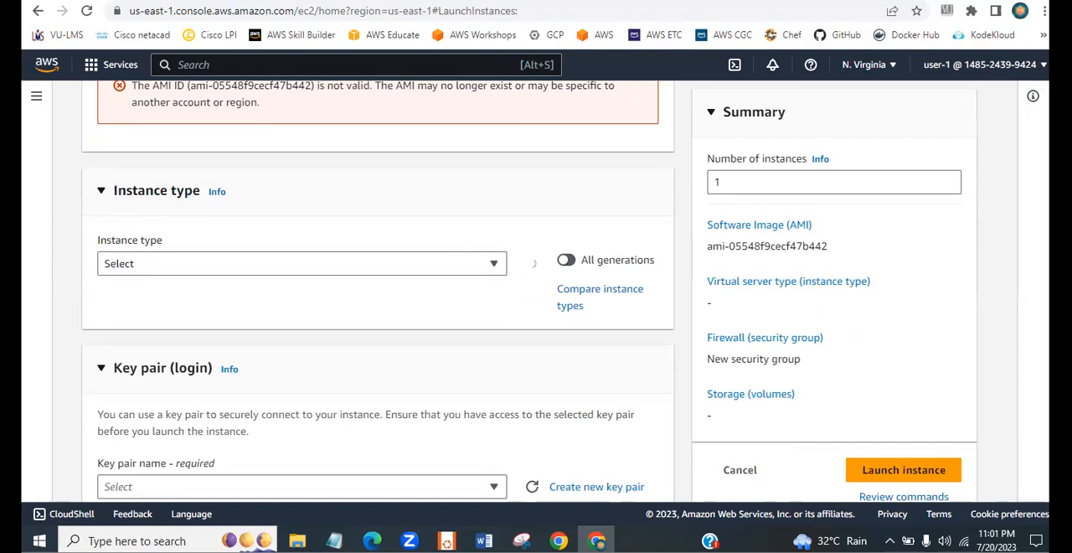
- Leave the instance launch form and sign user-1 out of the AWS console
scroll(378, 285, up, 10)
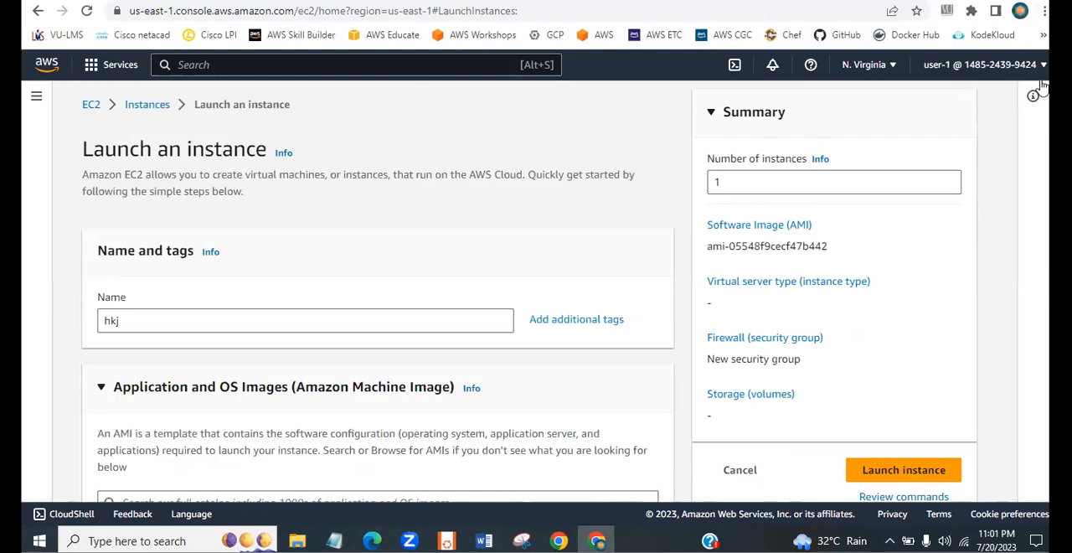
click(1011, 66)
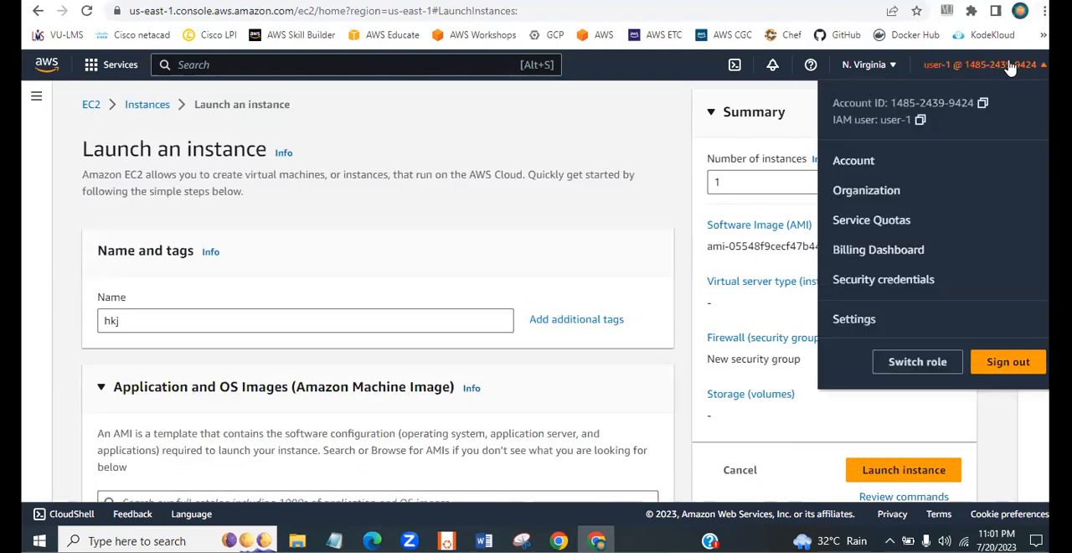
click(997, 361)
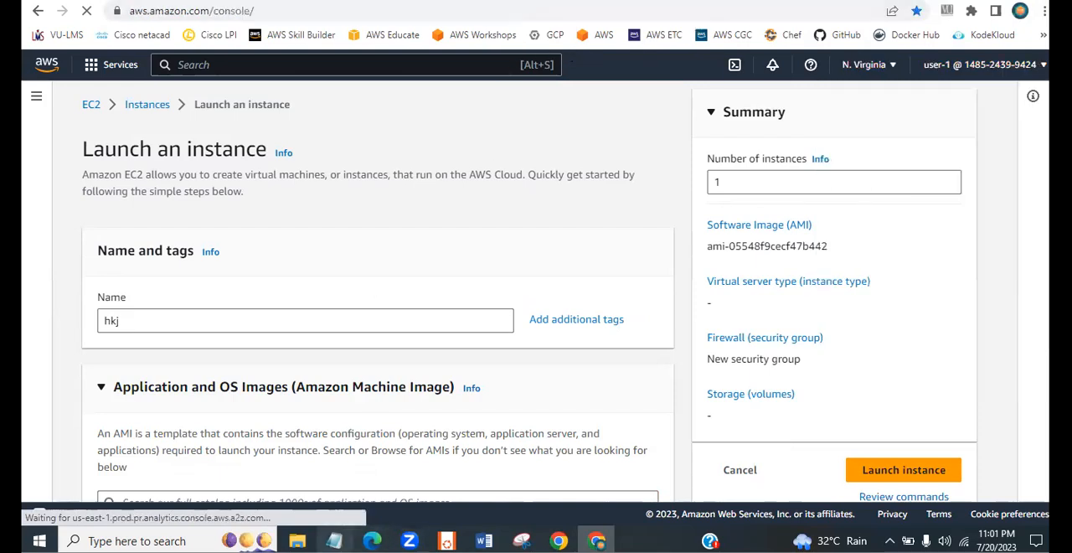
- Copy user-2's console sign-in URL from the Notepad notes and load it in the browser
key(alt+Tab)
drag(566, 131, 255, 130)
key(ctrl+c)
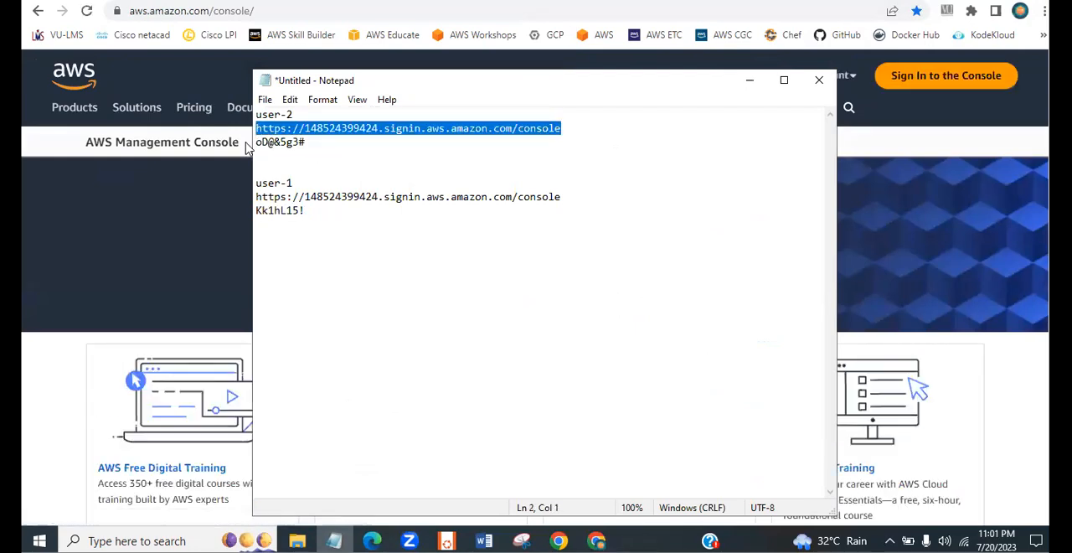
click(116, 231)
click(268, 10)
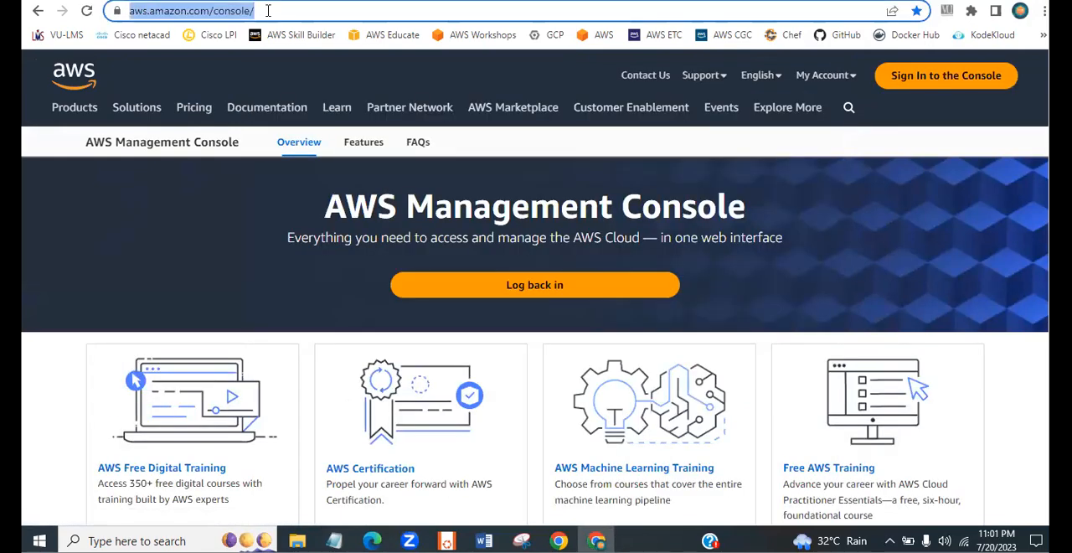
key(ctrl+v)
key(Return)
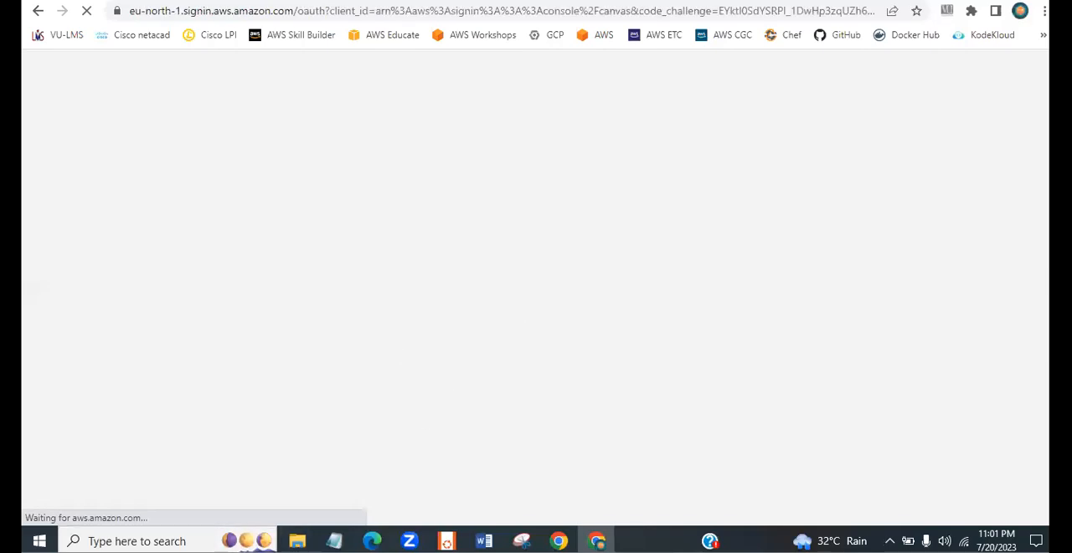
- Sign in to the AWS console as IAM user user-2, pasting the account password from the Notepad notes
key(alt+Tab)
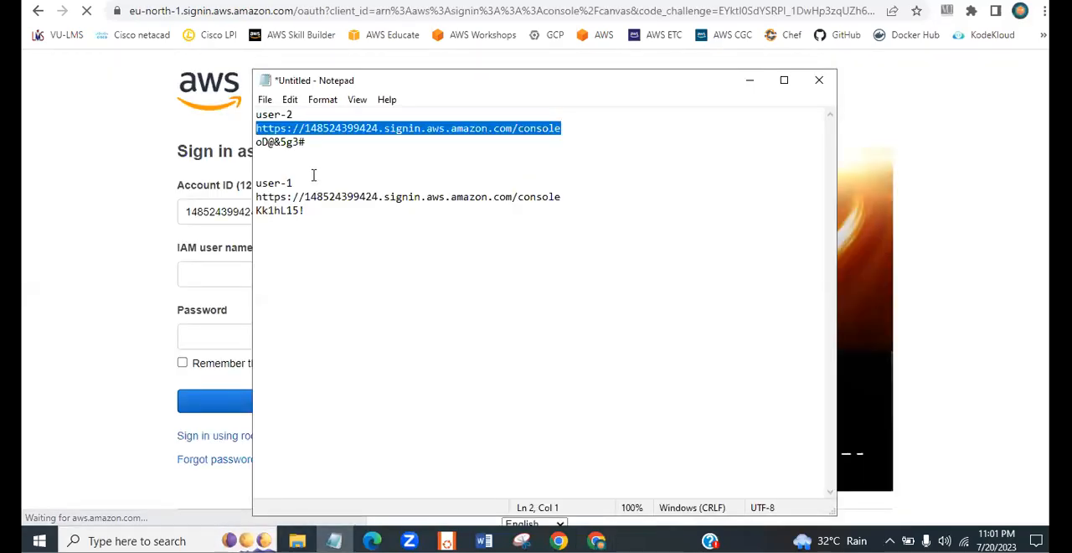
drag(310, 146, 249, 143)
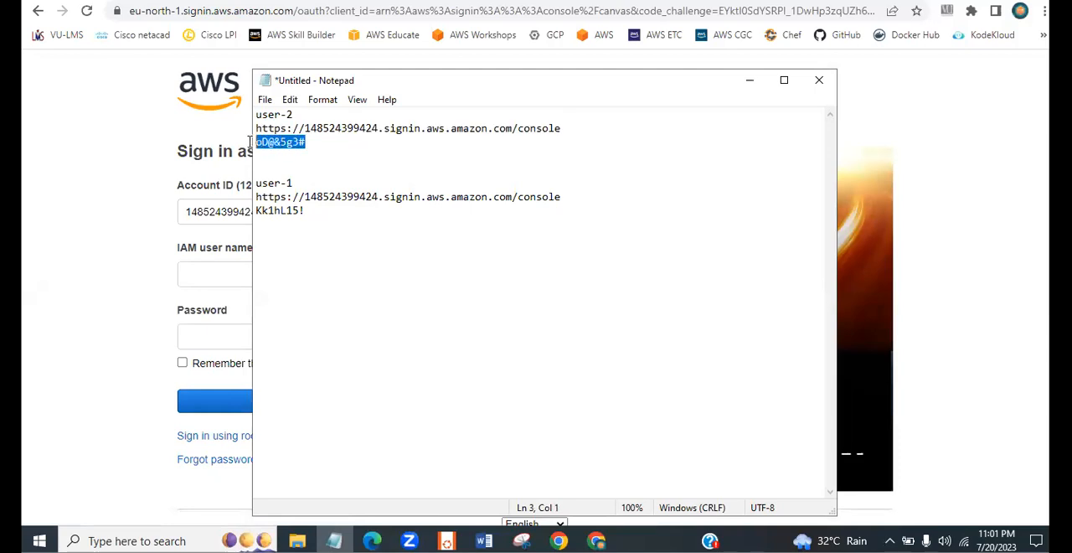
click(26, 329)
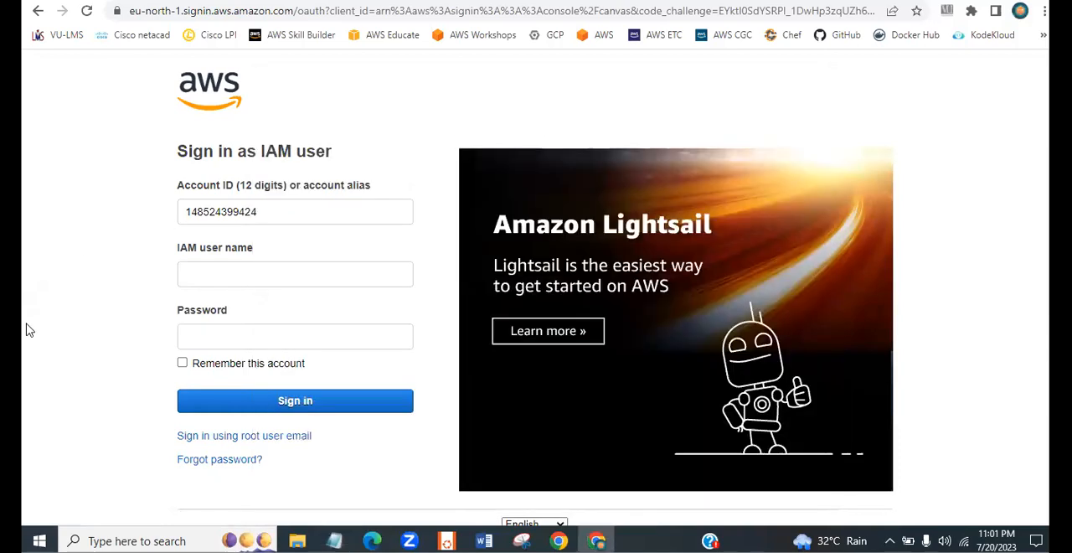
click(205, 343)
key(ctrl+v)
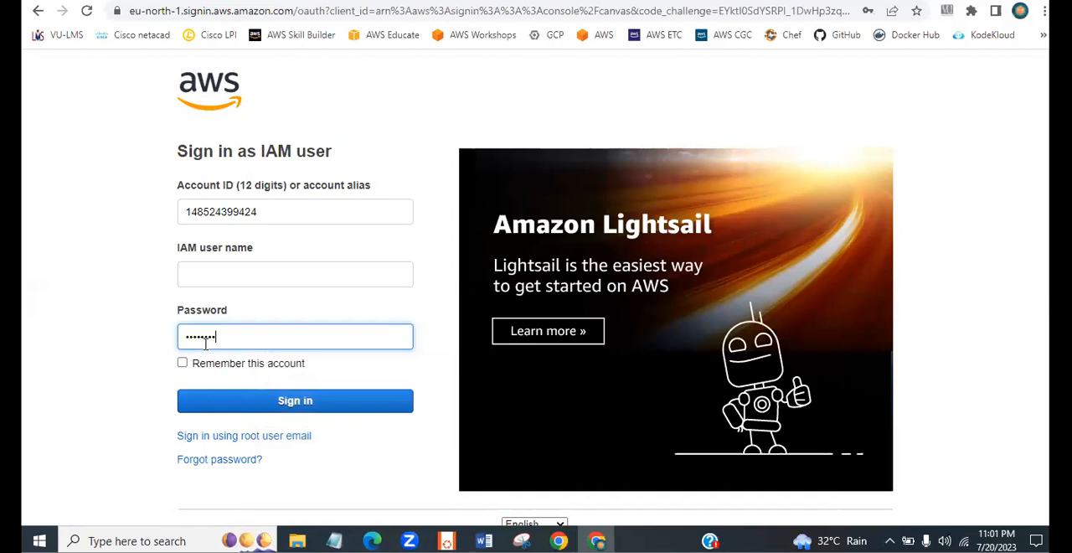
click(217, 287)
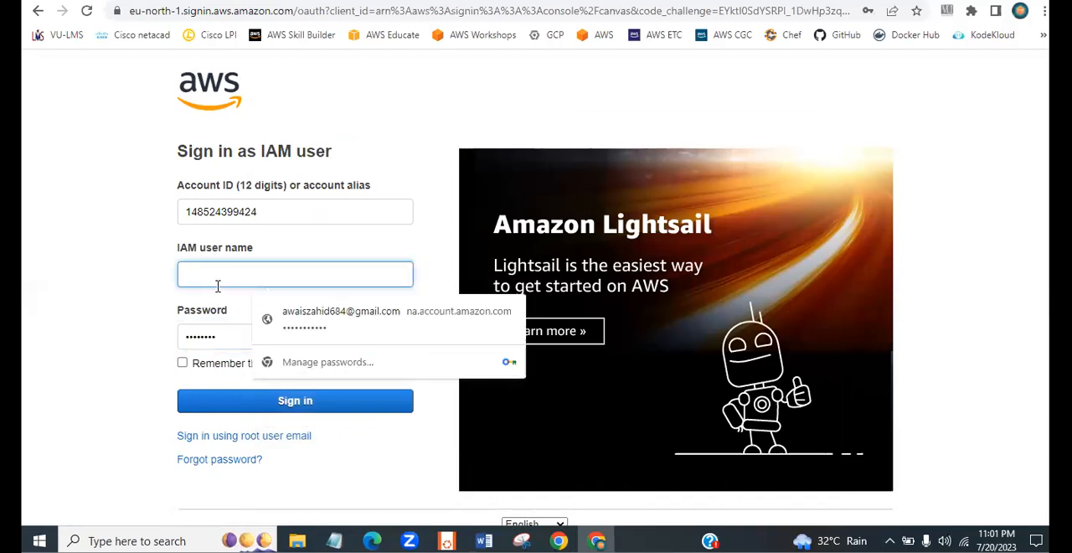
text(user-2)
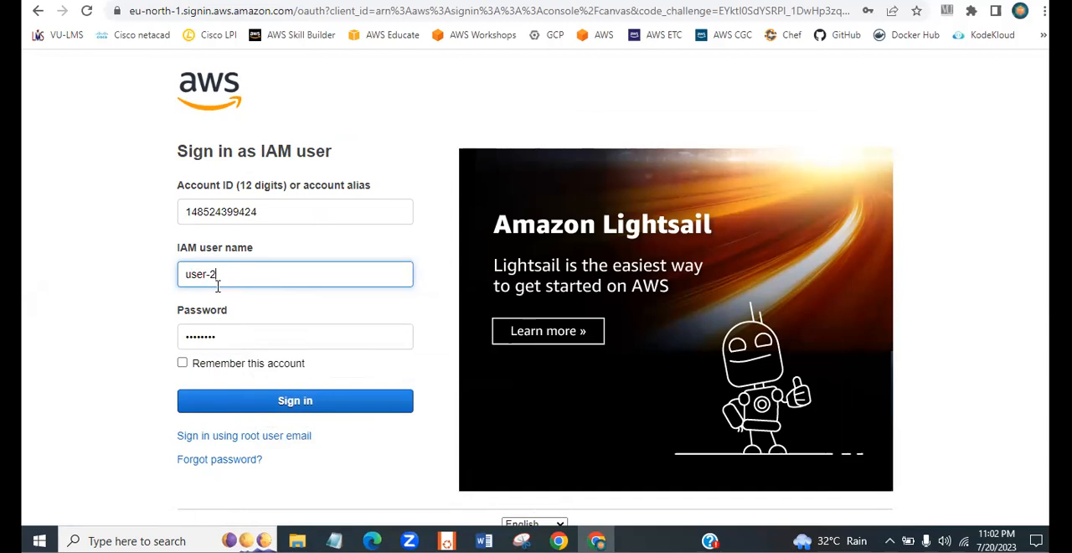
click(311, 408)
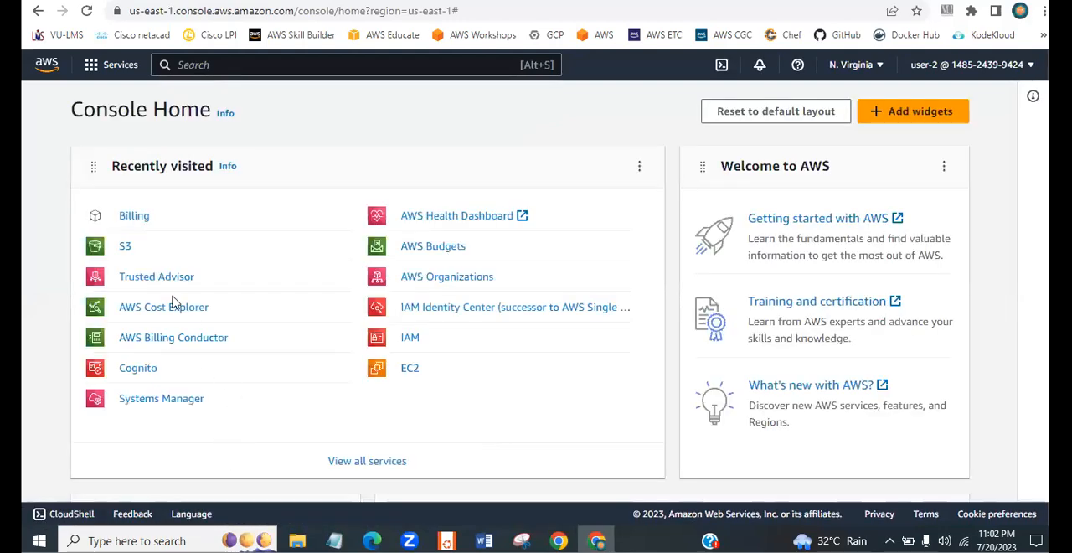
- Open the EC2 Instances list as user-2 and start launching a new instance named web-server
click(410, 373)
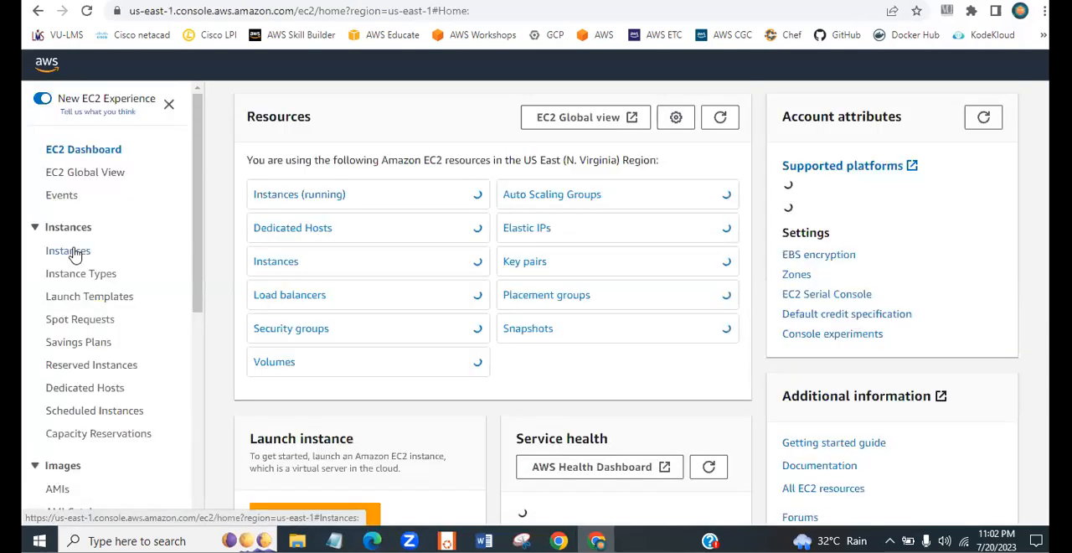
click(73, 253)
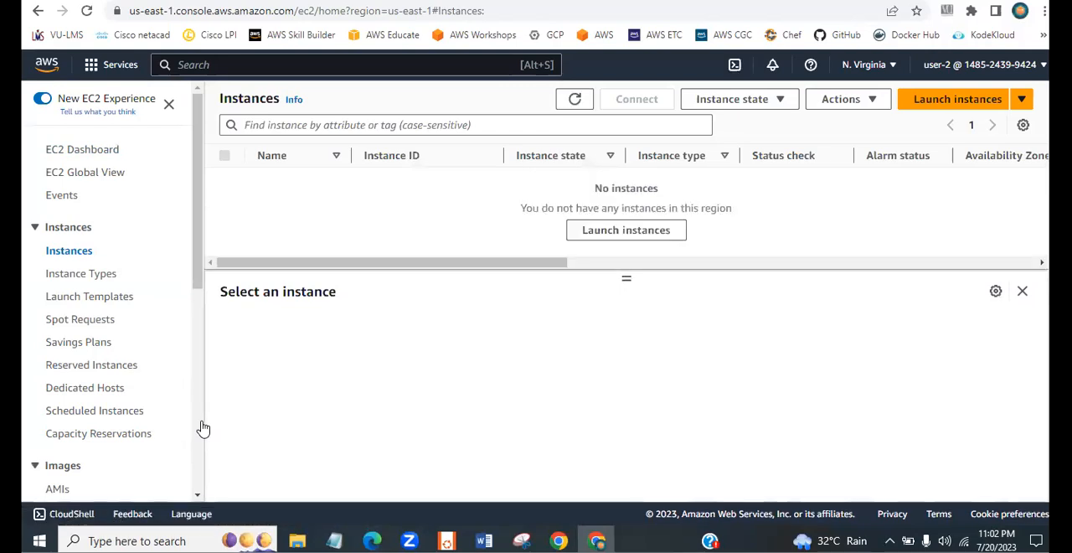
click(962, 105)
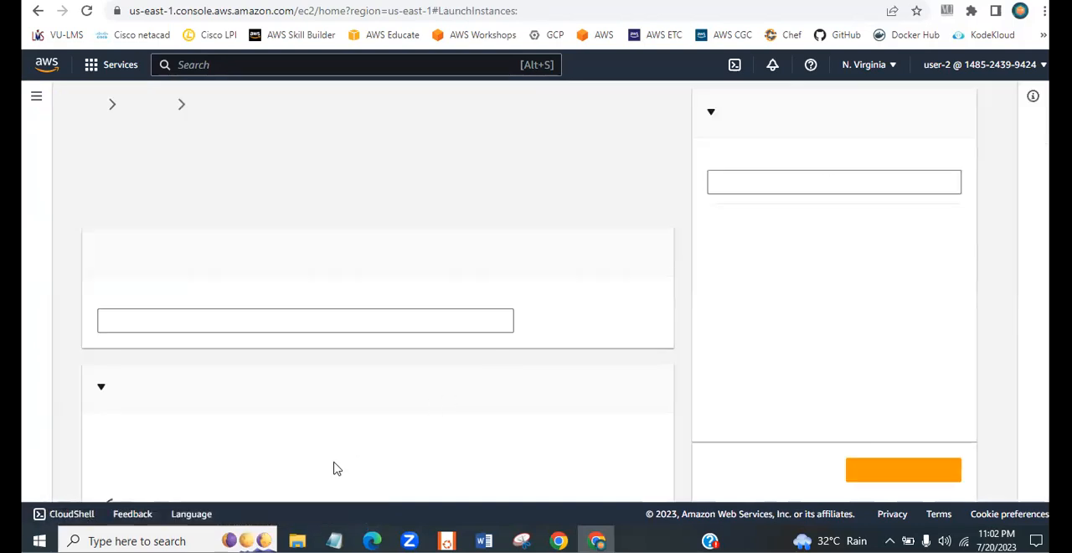
click(186, 321)
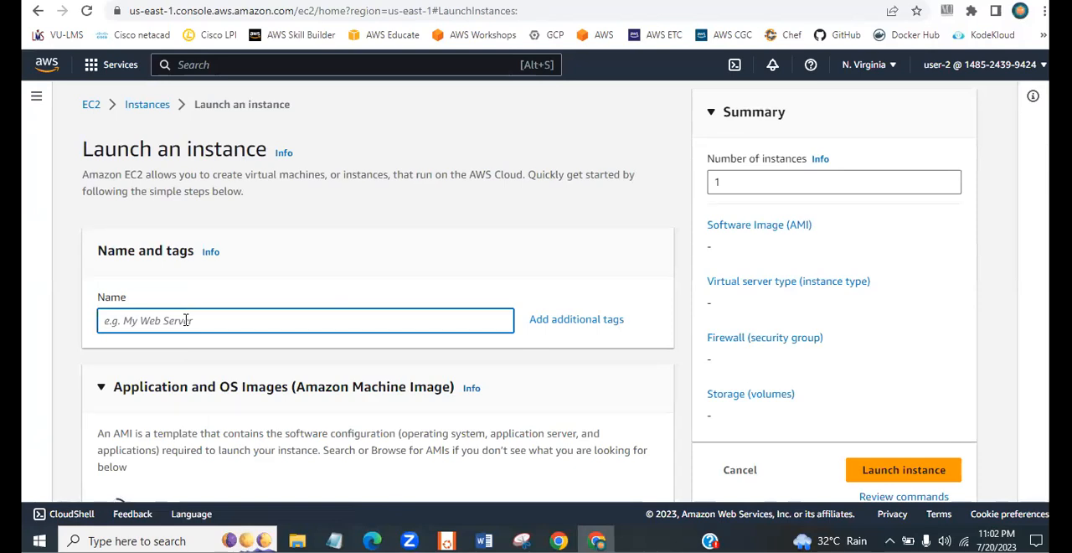
text(web-server)
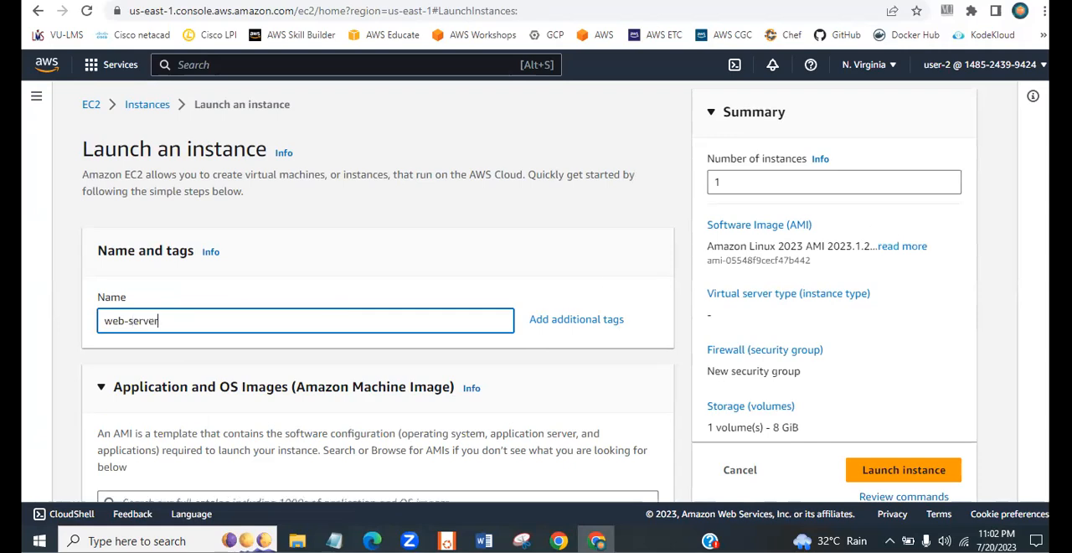
- Check the instance type choices, keep t2.micro, and choose to proceed without a key pair
scroll(377, 293, down, 3)
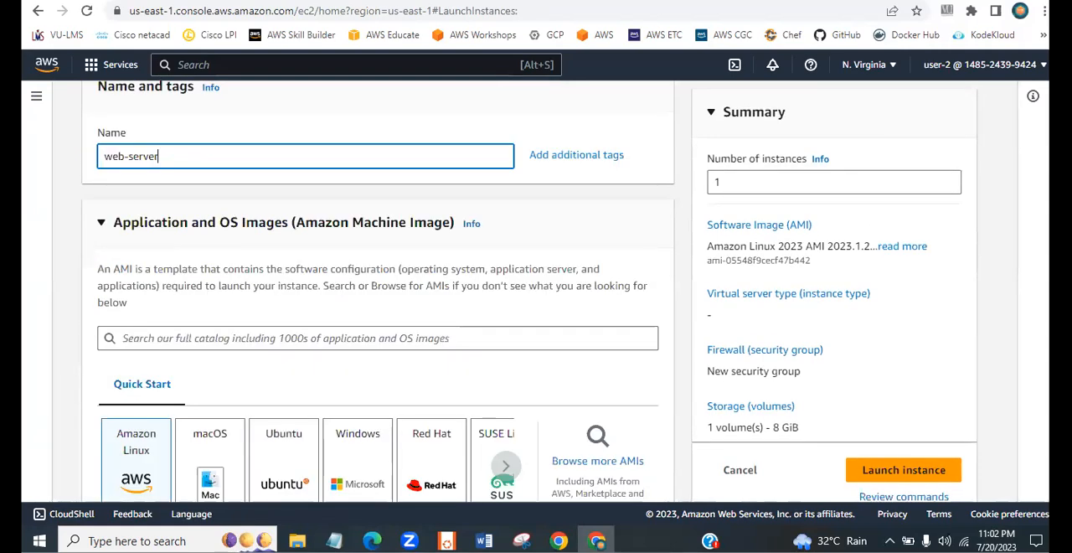
scroll(377, 293, down, 6)
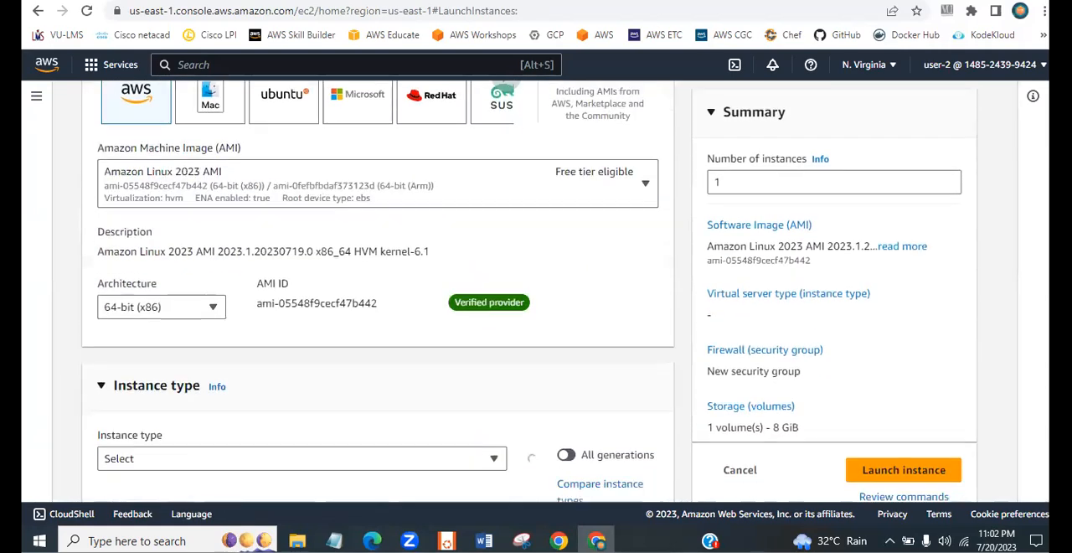
scroll(495, 271, down, 1)
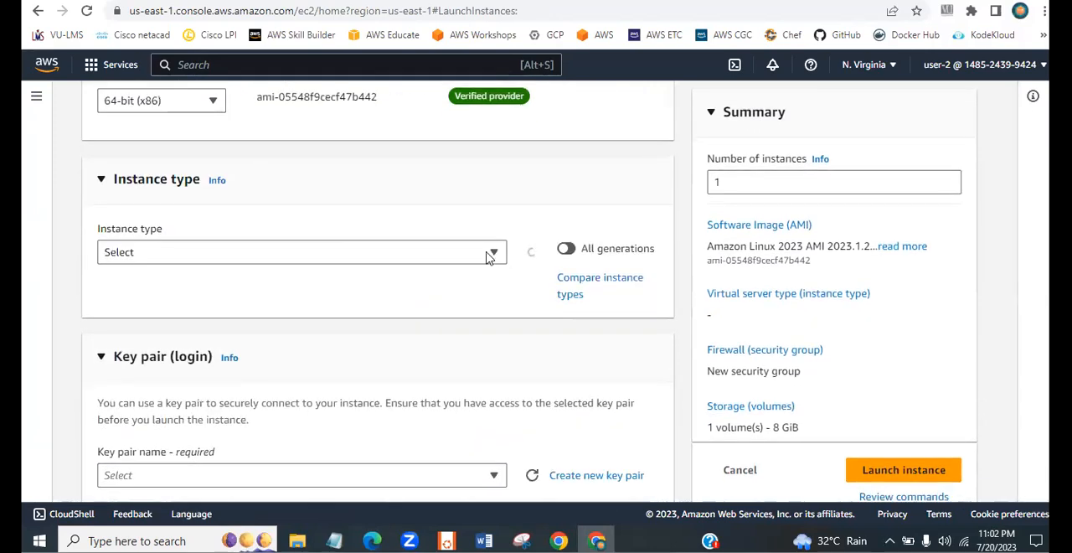
click(490, 257)
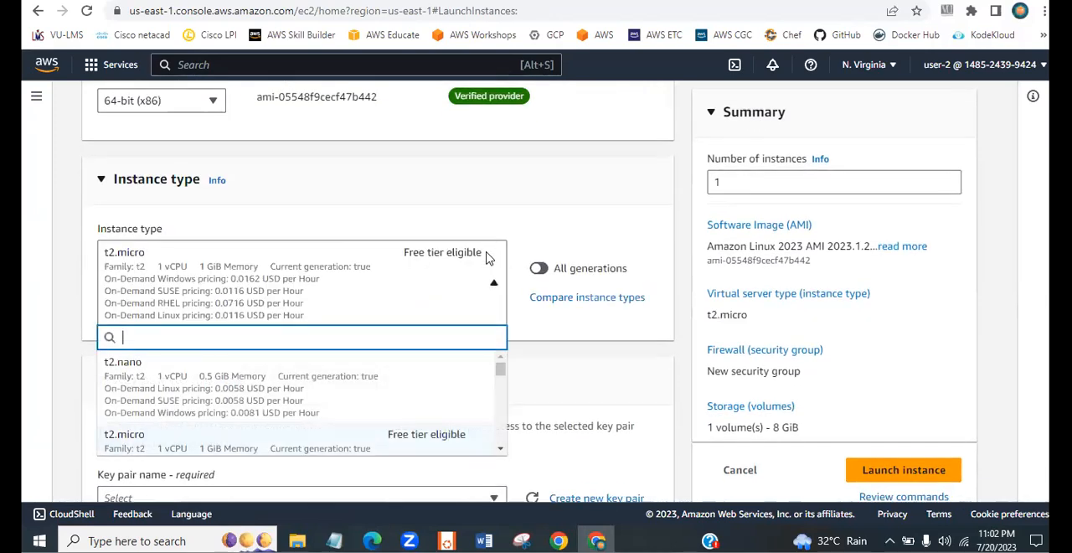
click(490, 257)
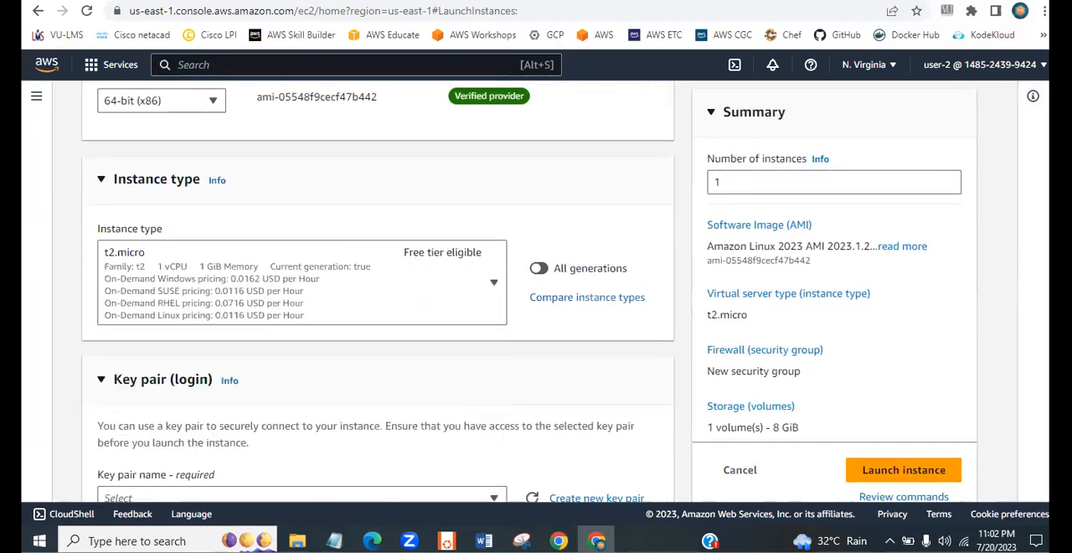
scroll(490, 257, down, 1)
scroll(874, 311, down, 2)
click(464, 279)
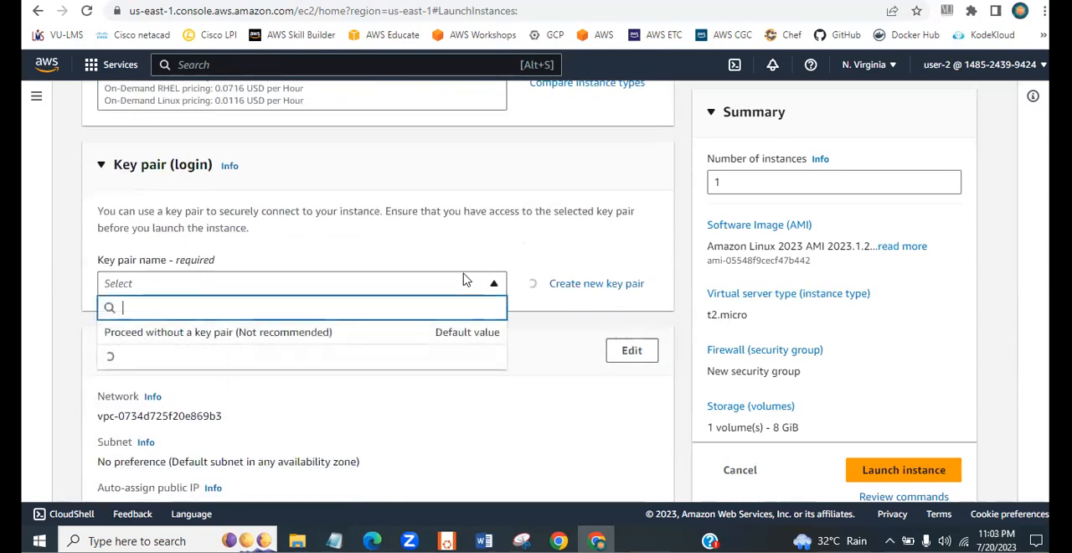
click(372, 334)
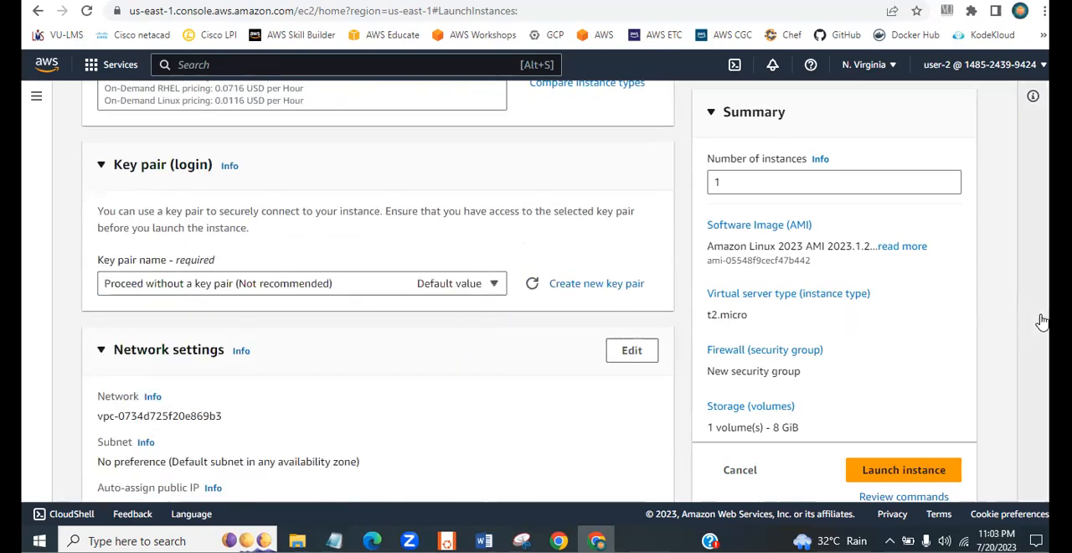
- Launch the web-server instance with the default network and storage settings and return to the Instances list
scroll(912, 456, down, 8)
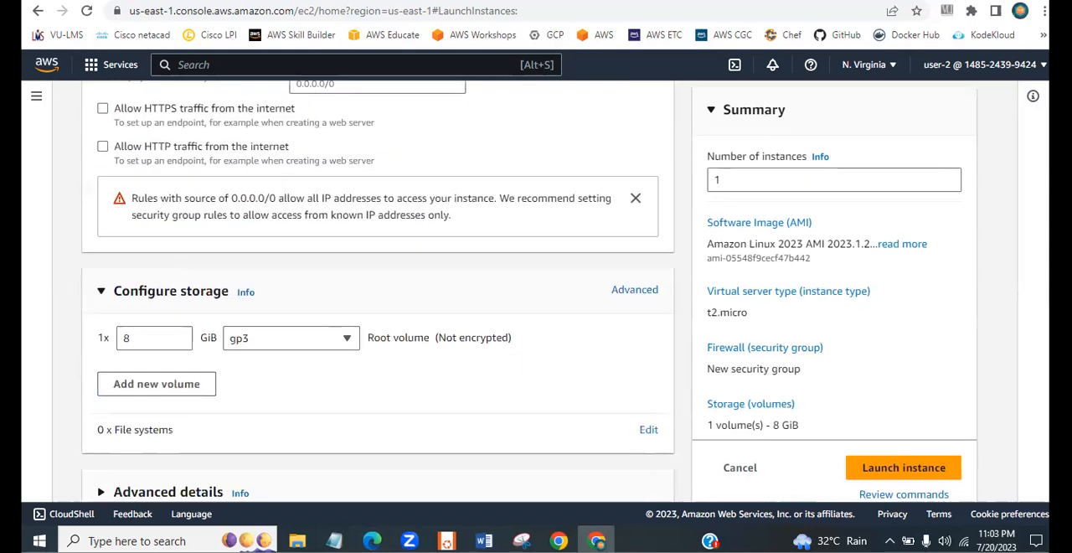
click(904, 437)
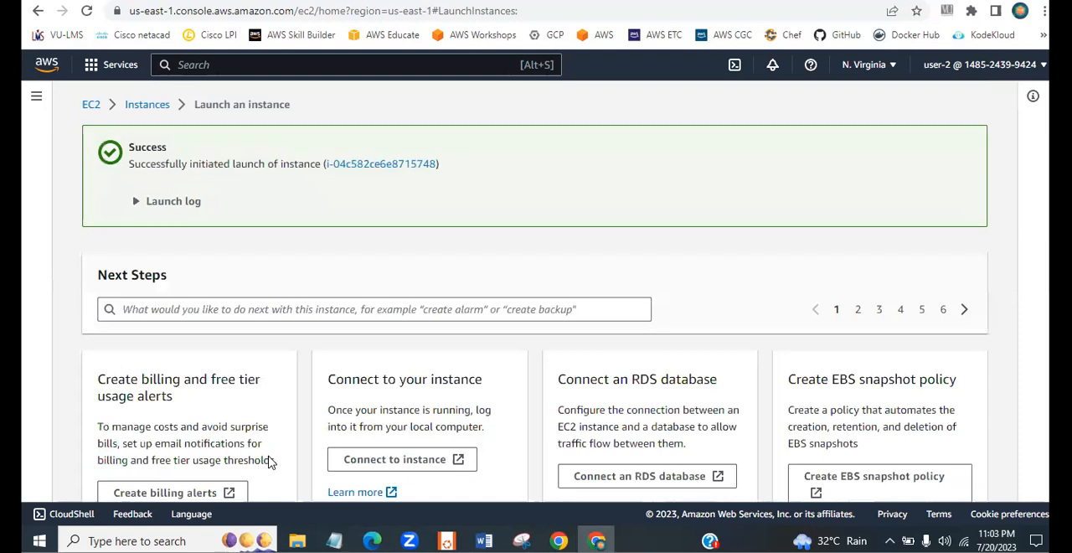
click(149, 105)
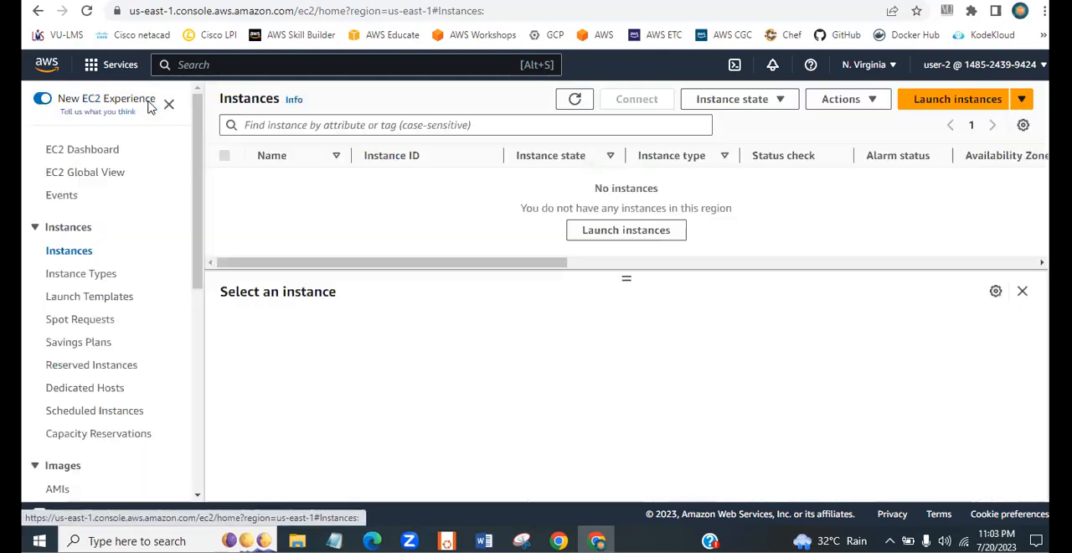
drag(439, 204, 416, 206)
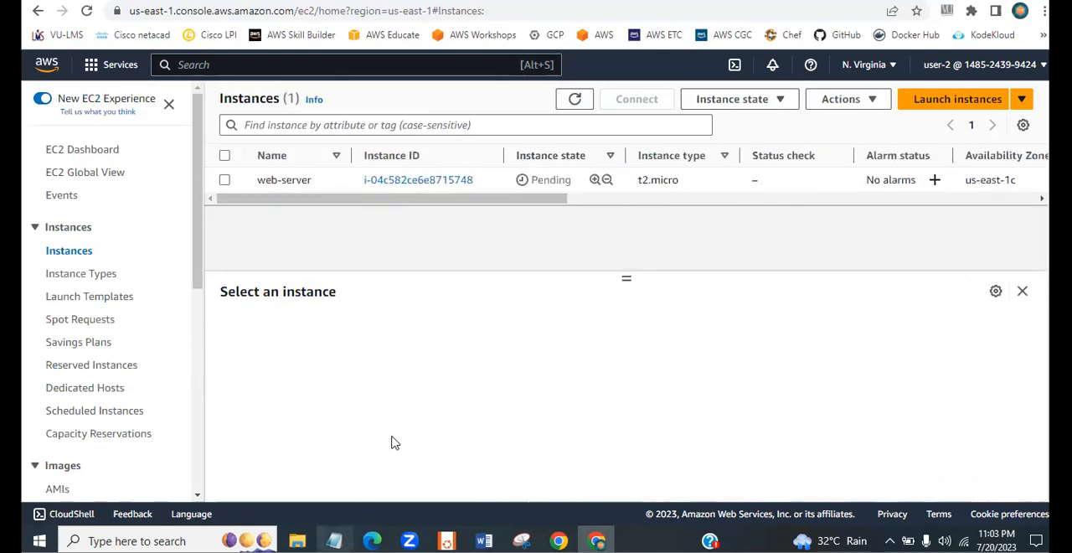
- Copy user-1's console sign-in URL from the Notepad notes and load it in a new browser page
click(334, 540)
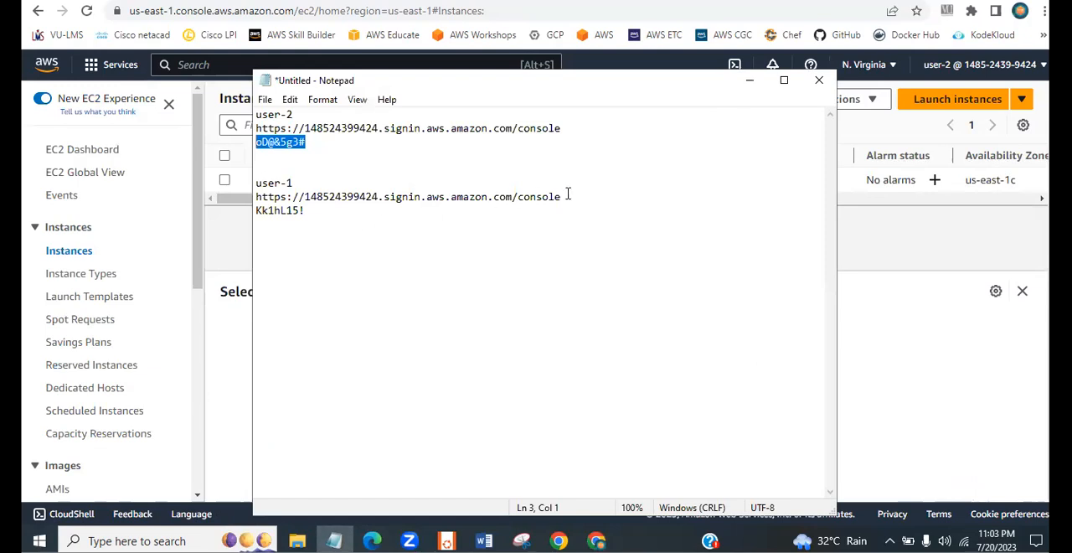
drag(567, 199, 263, 196)
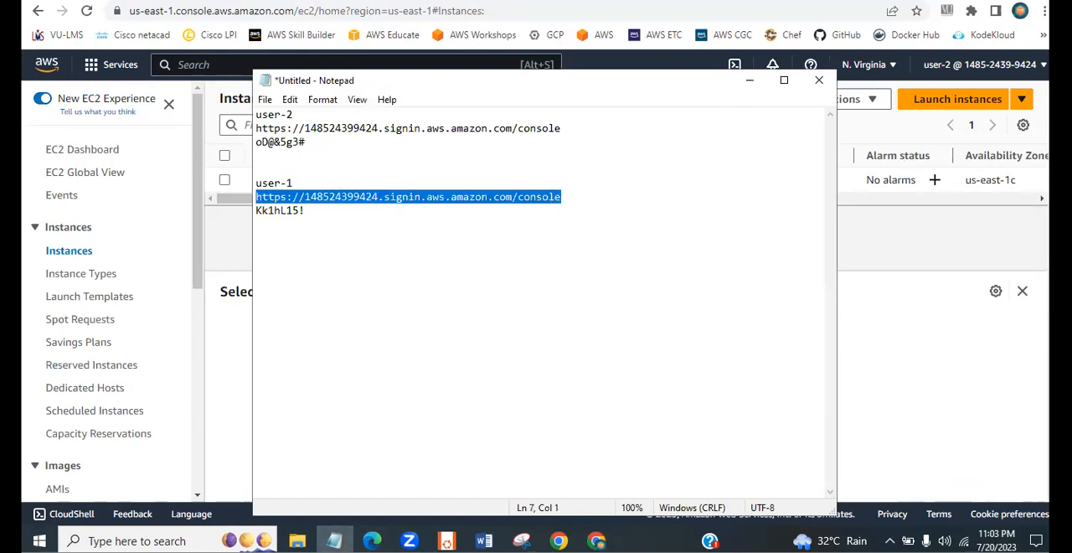
click(750, 0)
text(https://148924399424.signin.aws.amazon.com/console)
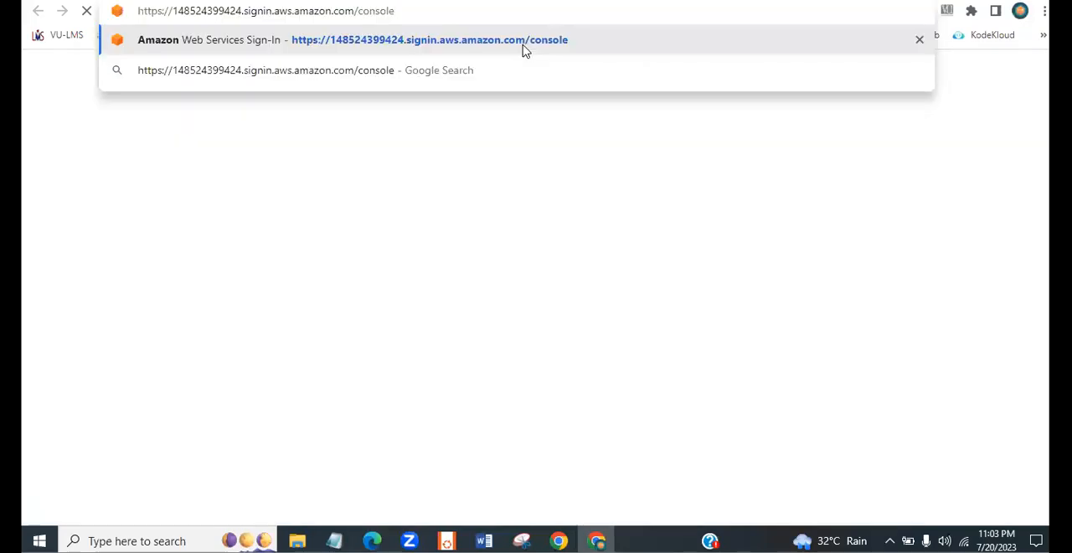
key(Return)
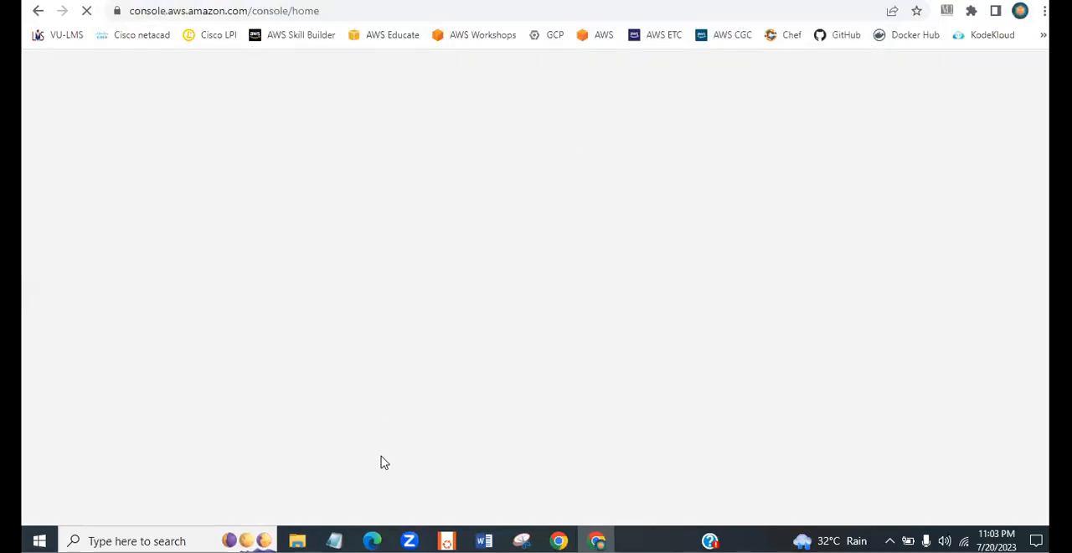
- Sign in to the AWS console as IAM user user-1, pasting the account password from the Notepad notes
click(334, 540)
drag(306, 210, 257, 213)
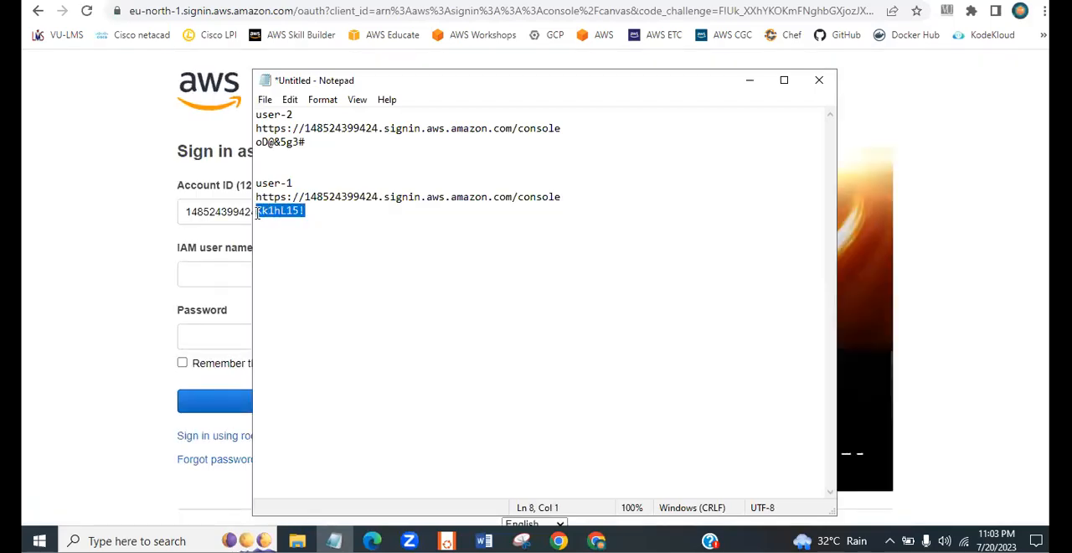
click(95, 293)
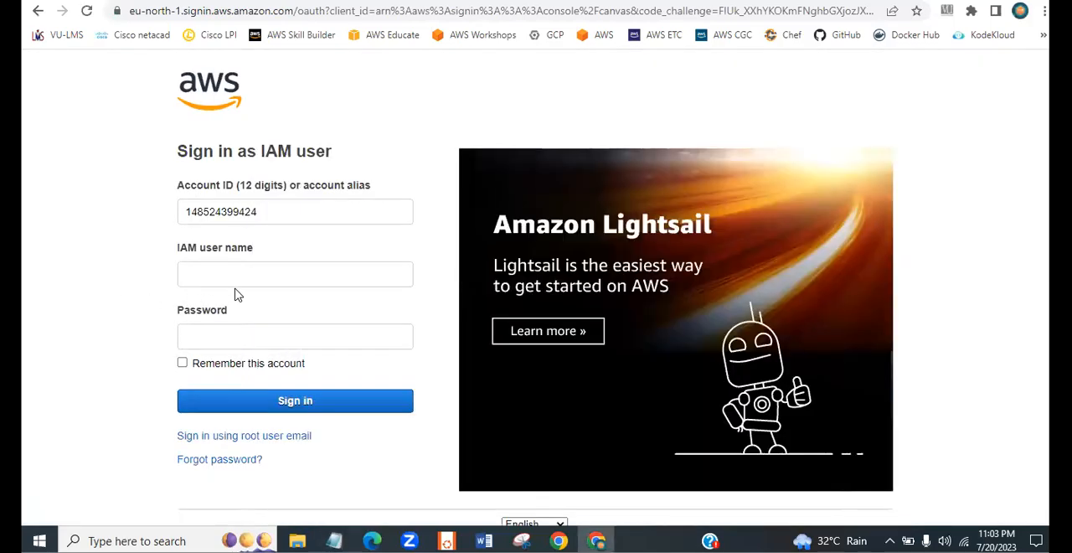
click(226, 335)
key(ctrl+v)
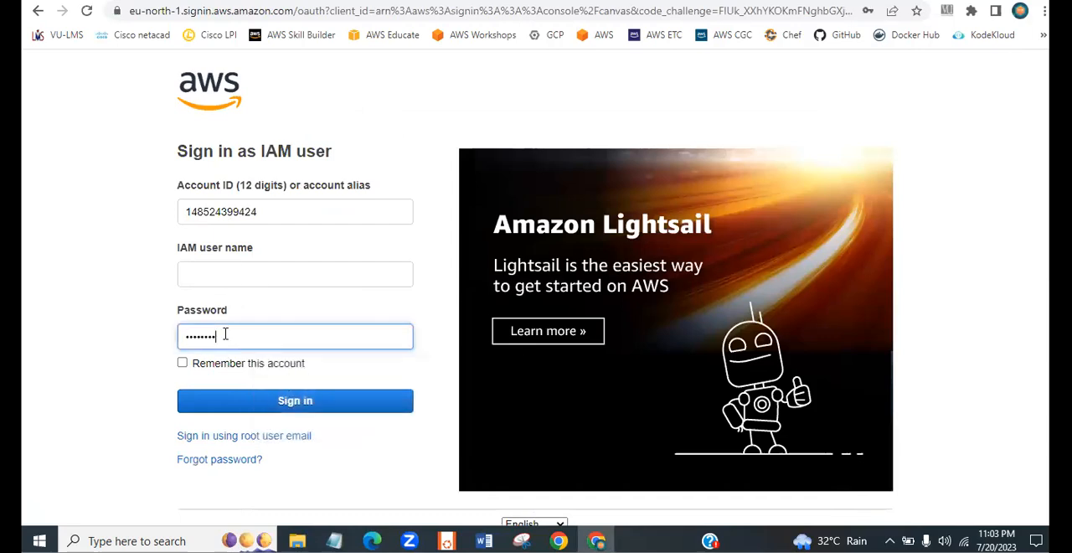
click(224, 277)
text(user-01)
key(BackSpace)
key(BackSpace)
text(1)
click(260, 398)
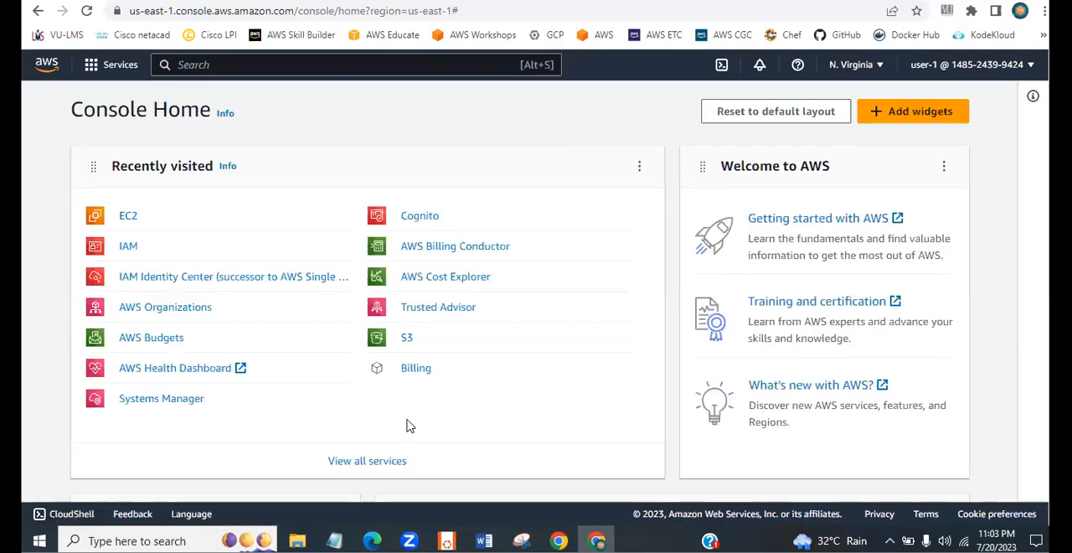
- Open the EC2 Instances list as user-1 and refresh it to check access in the N. Virginia region
click(128, 219)
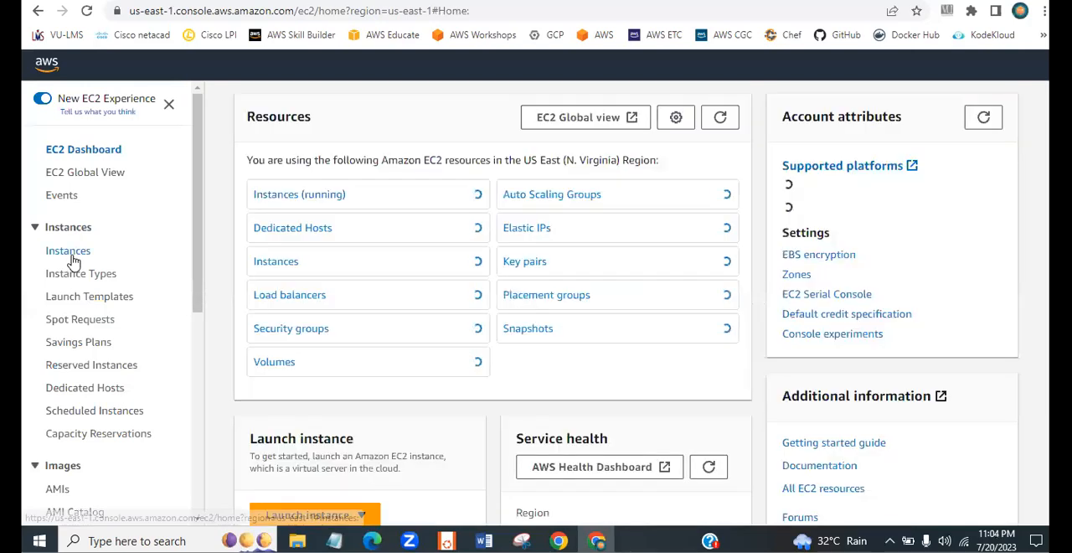
click(72, 257)
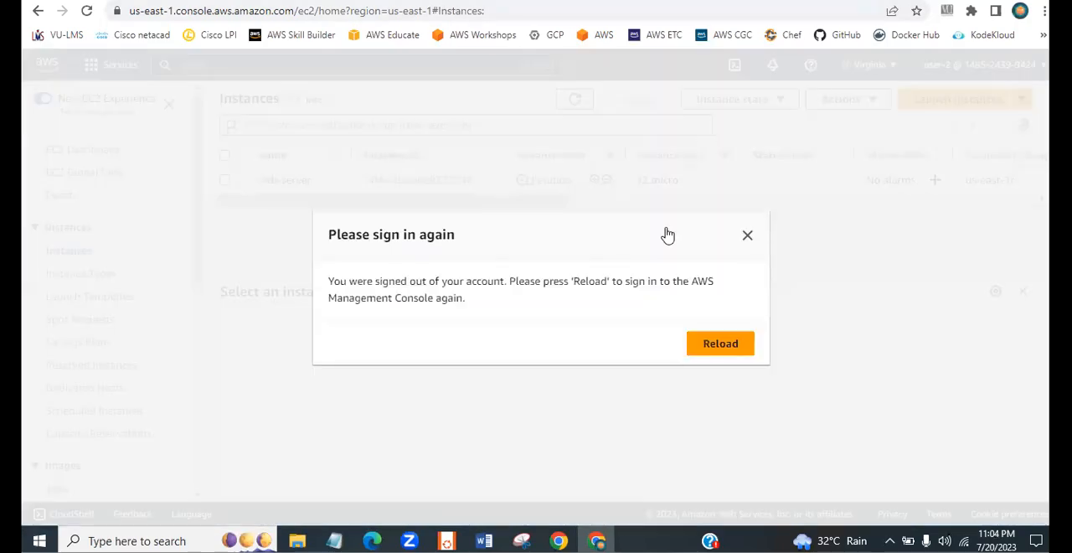
click(747, 236)
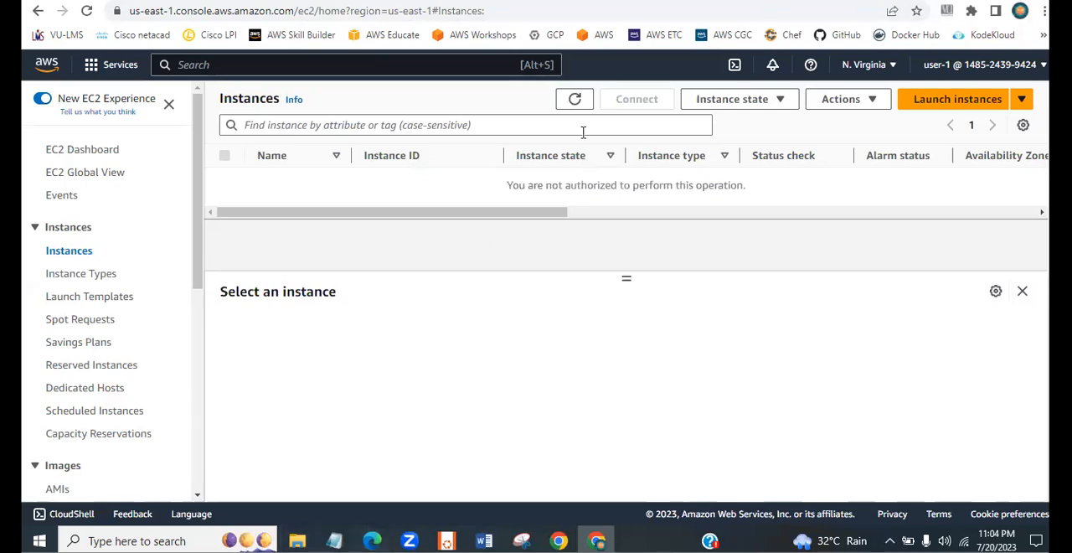
click(574, 102)
- Switch the region to US West (N. California) and refresh the Instances list to check user-1's access there
click(851, 72)
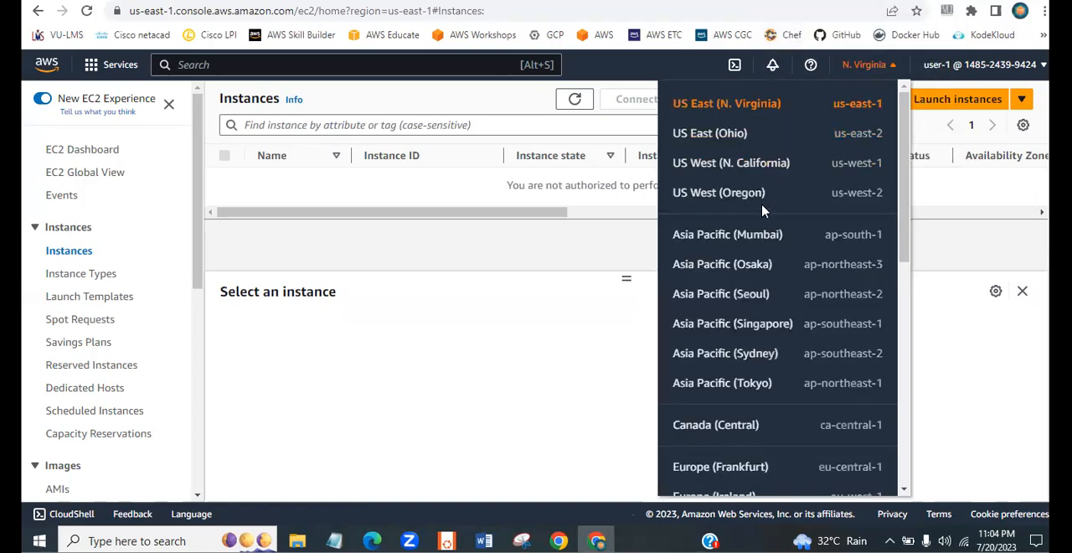
click(761, 168)
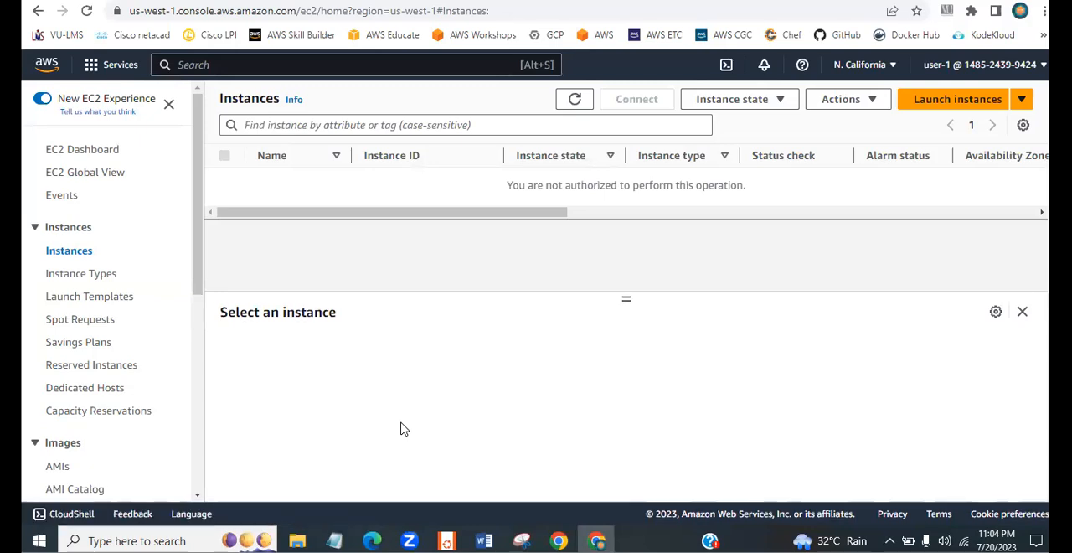
click(575, 100)
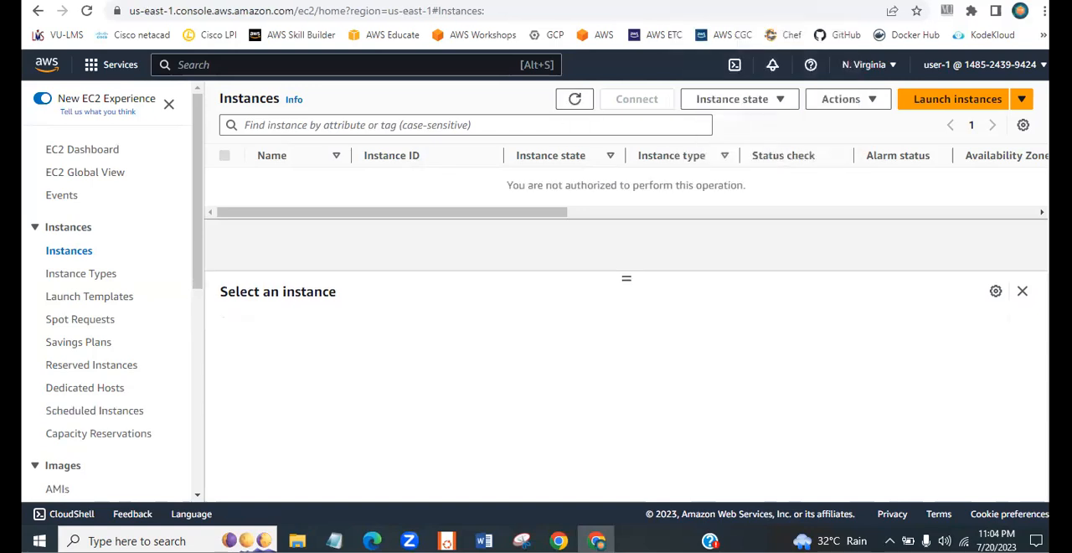
drag(561, 213, 695, 107)
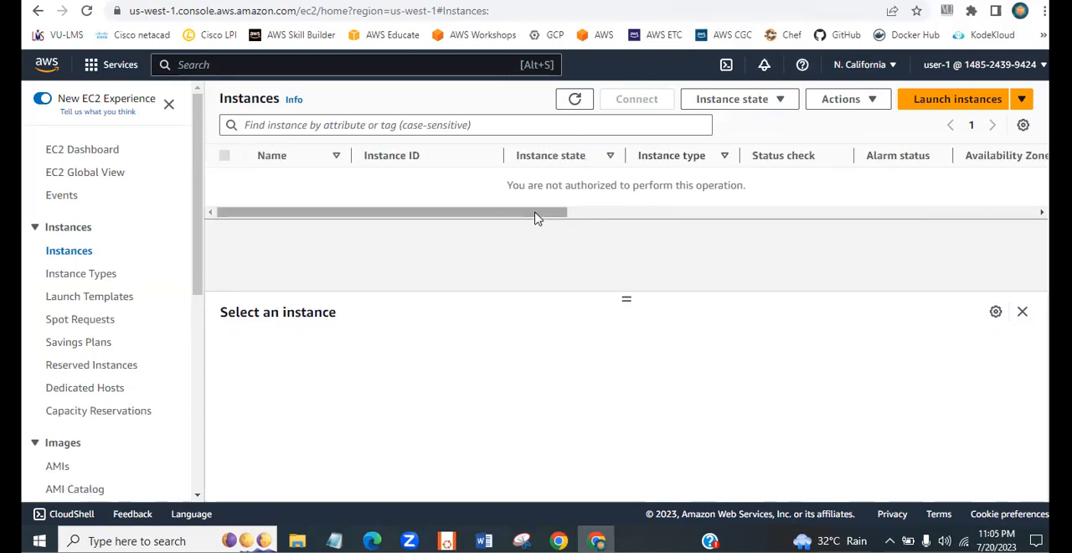
drag(536, 217, 670, 214)
click(572, 100)
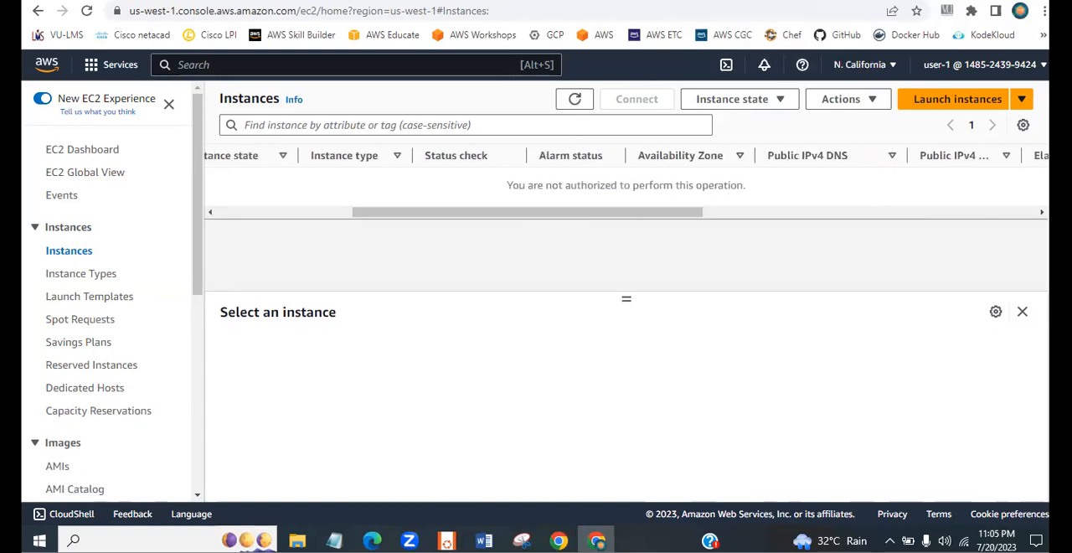
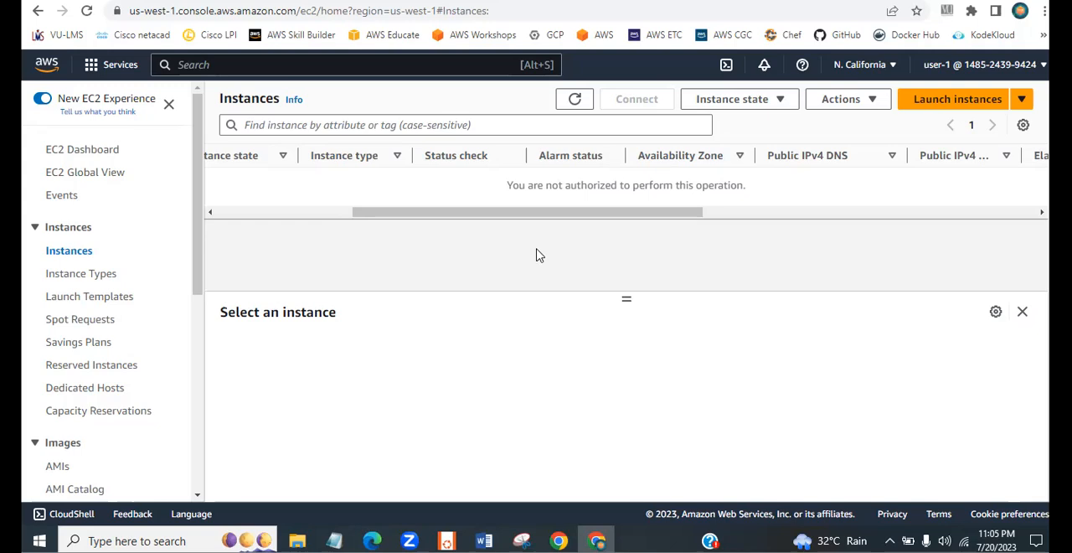
- Check the Instances table in N. California across its columns and sign user-1 out of the AWS console
drag(544, 217, 684, 244)
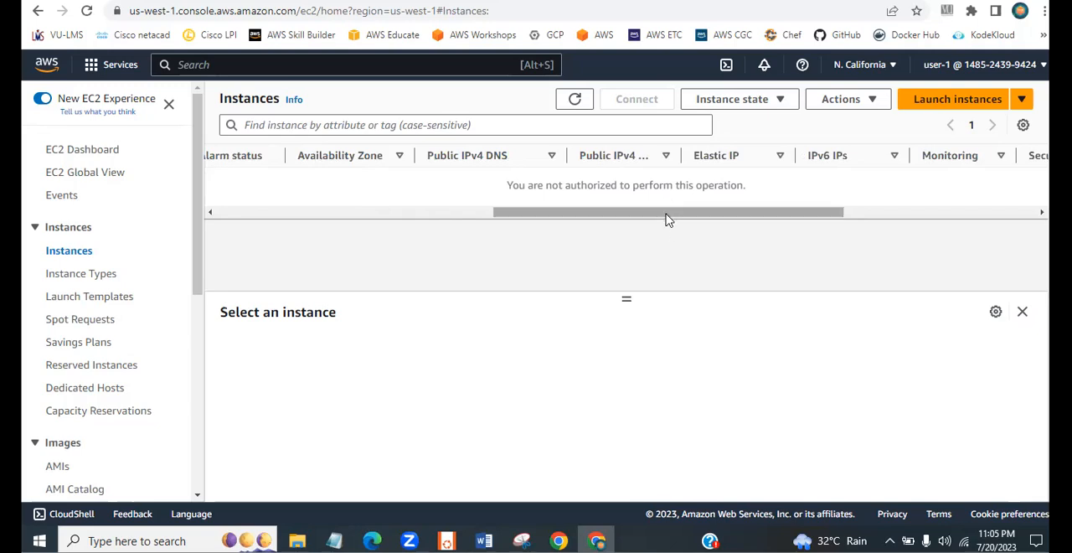
drag(651, 216, 282, 257)
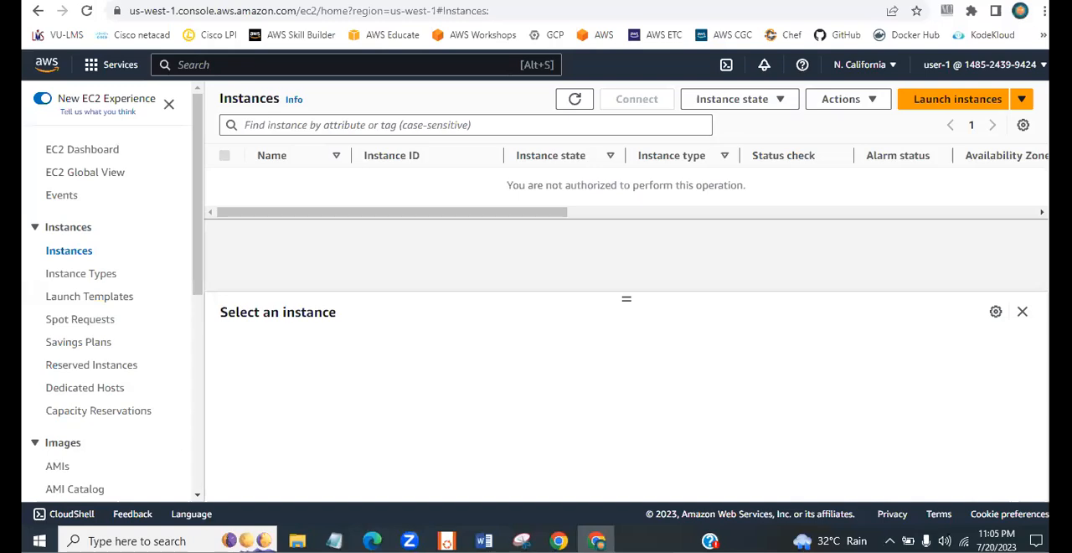
click(1039, 66)
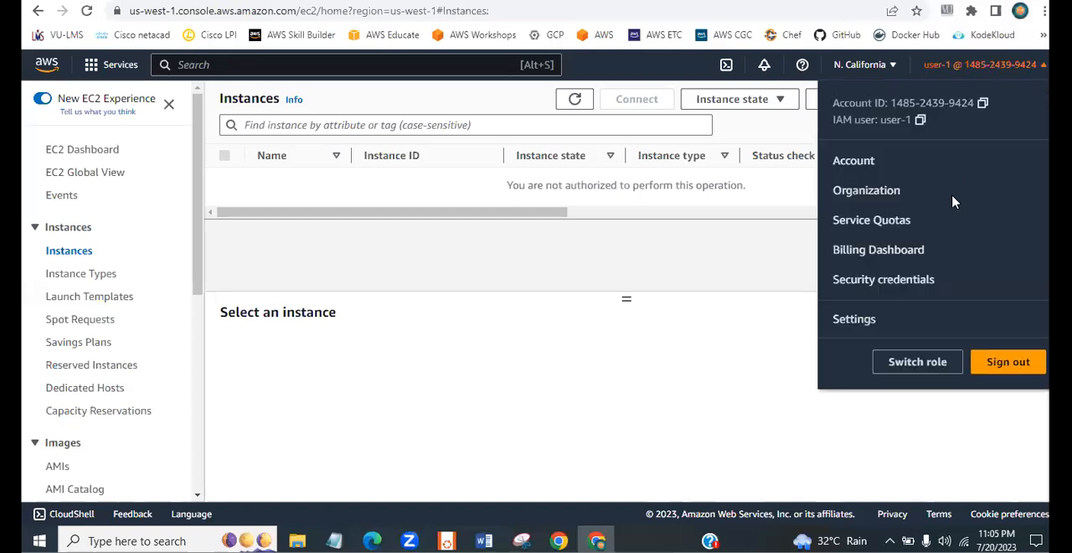
click(997, 364)
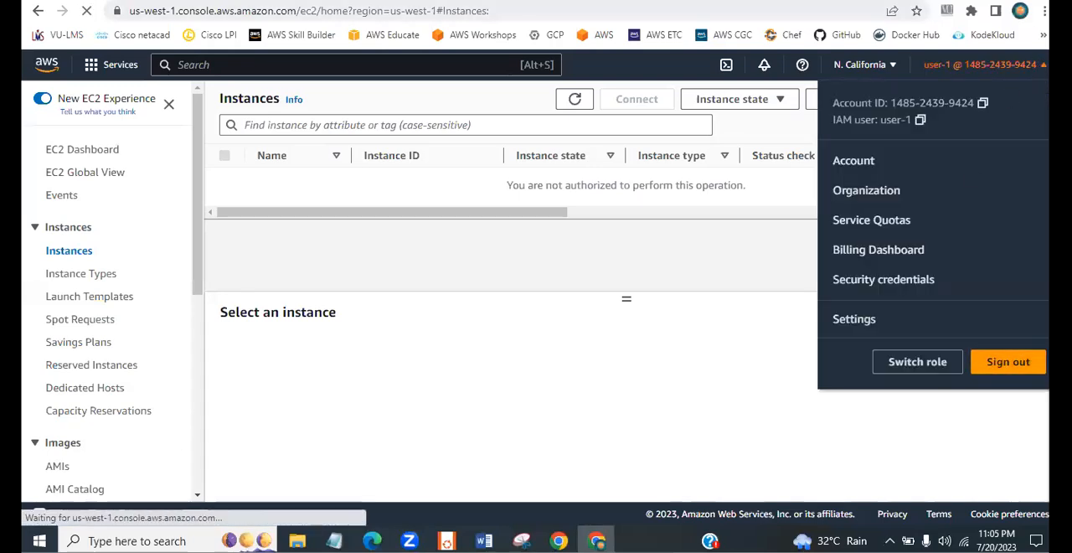
- Load the AWS console sign-in page in a new browser page and choose root user sign-in with the account's email
key(ctrl+t)
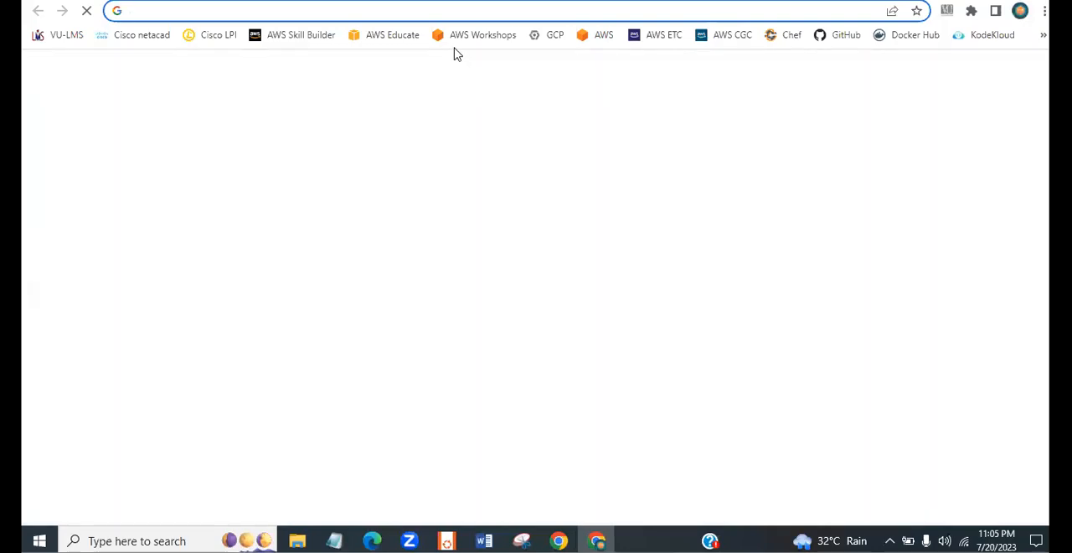
click(601, 33)
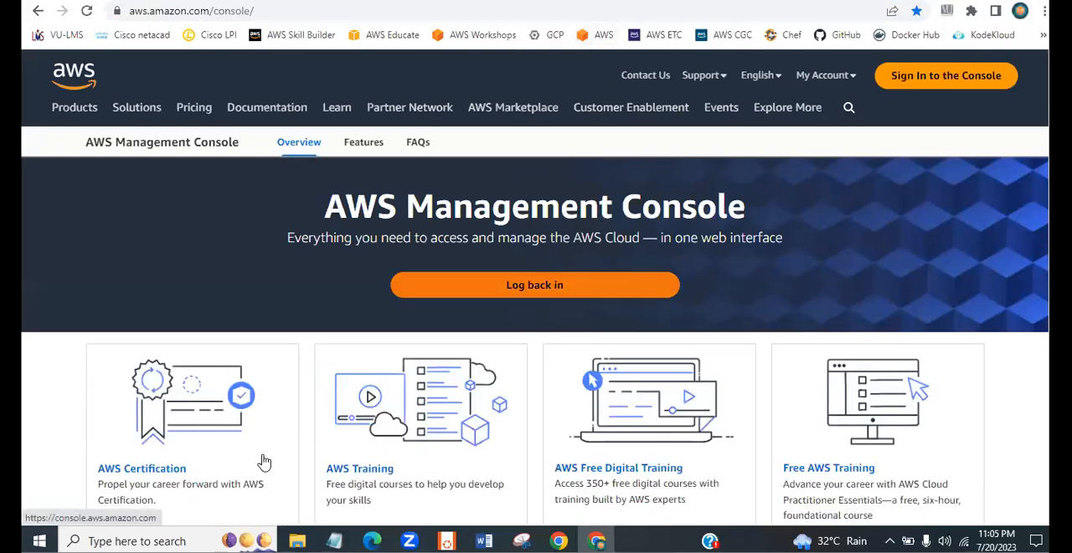
click(264, 462)
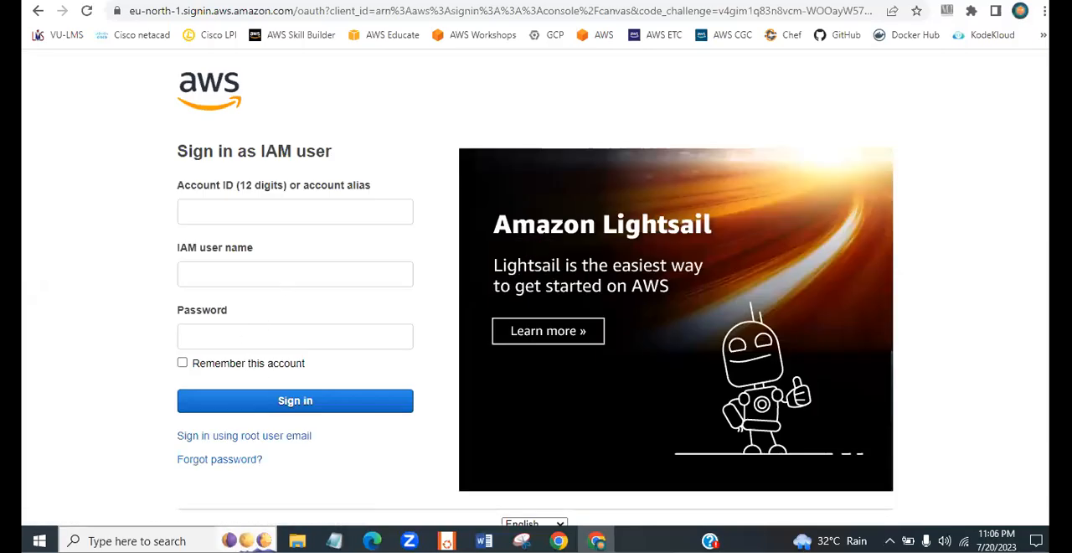
click(282, 444)
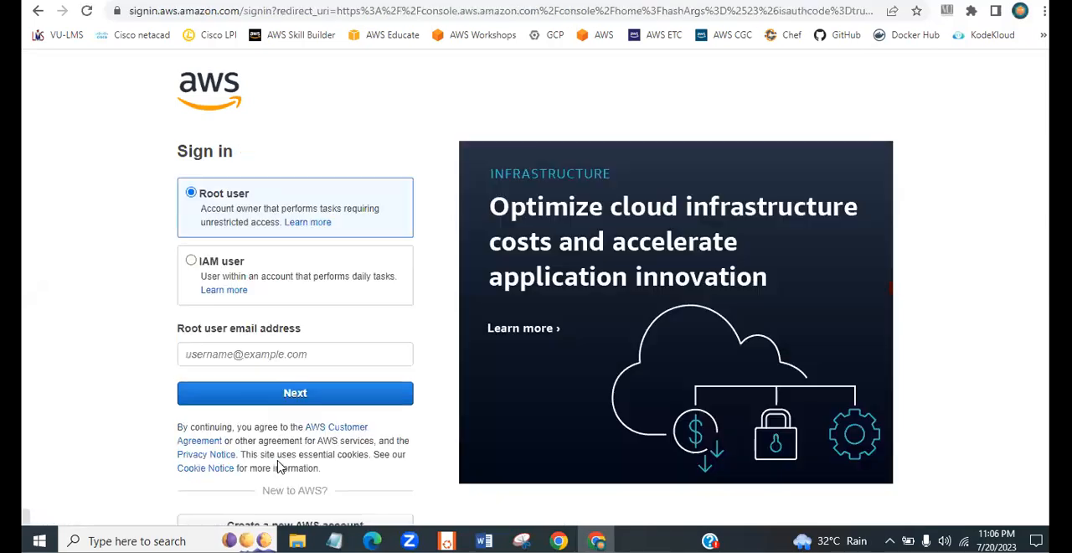
click(282, 405)
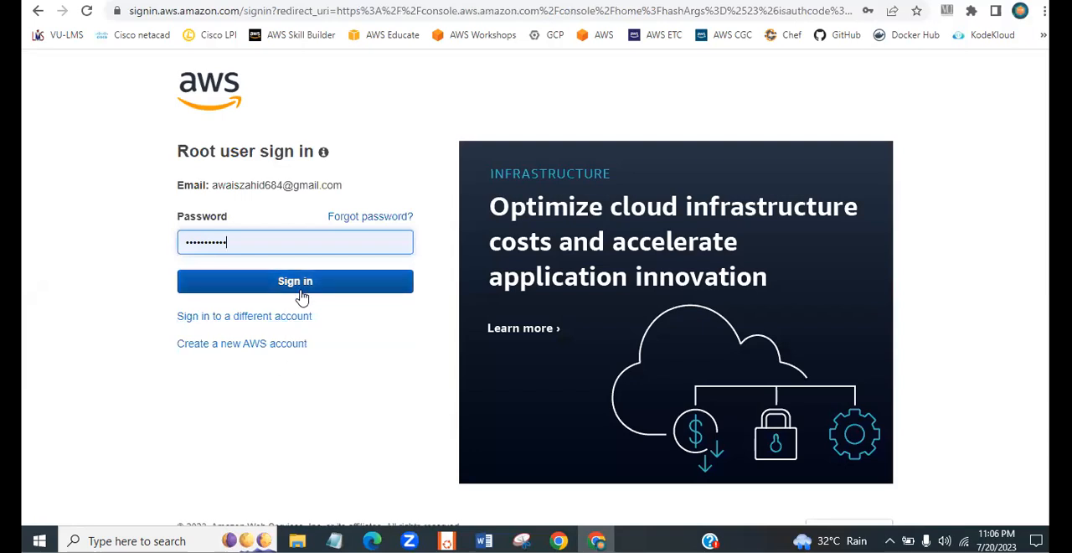
- Replace the autofilled password with the root account password, sign in, and decline the browser's offer to update the saved password
key(ctrl+a)
key(BackSpace)
text(••)
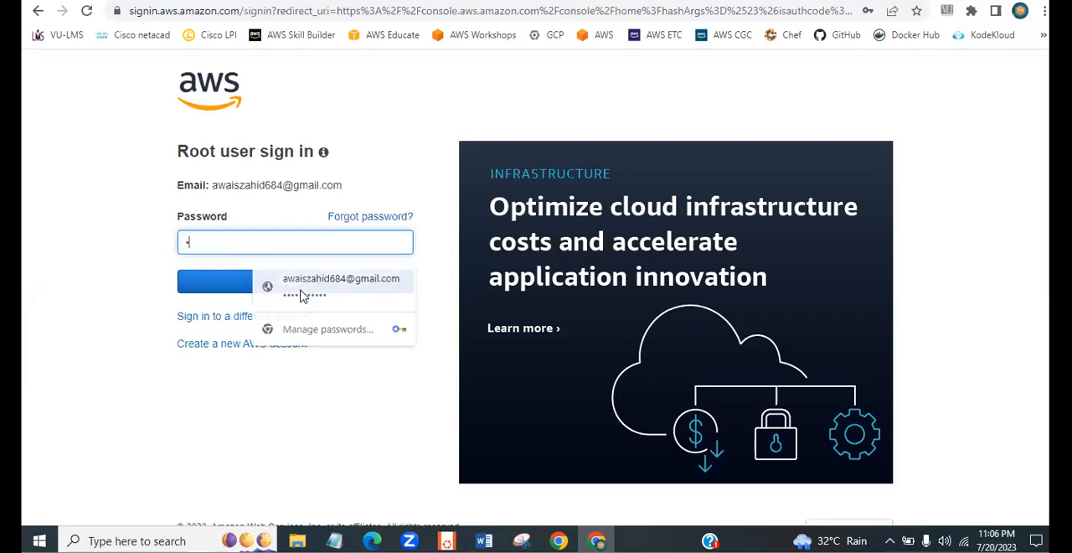
text(••••)
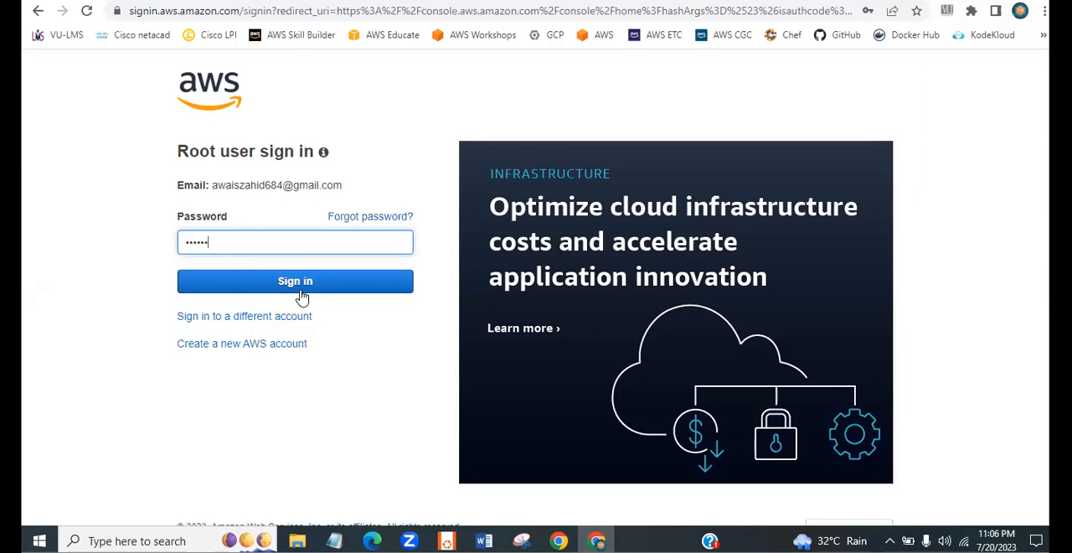
text(•)
key(Return)
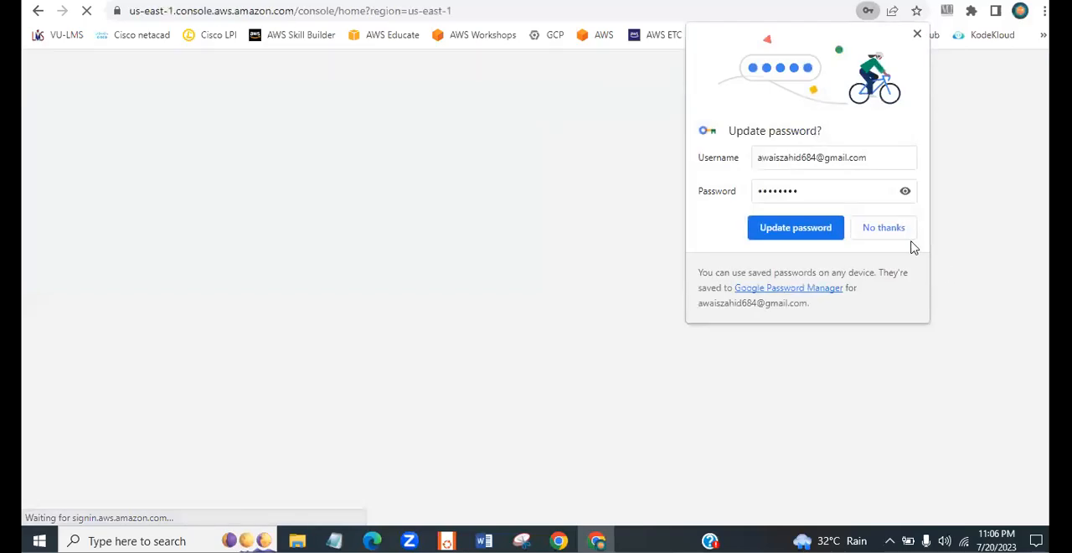
click(889, 228)
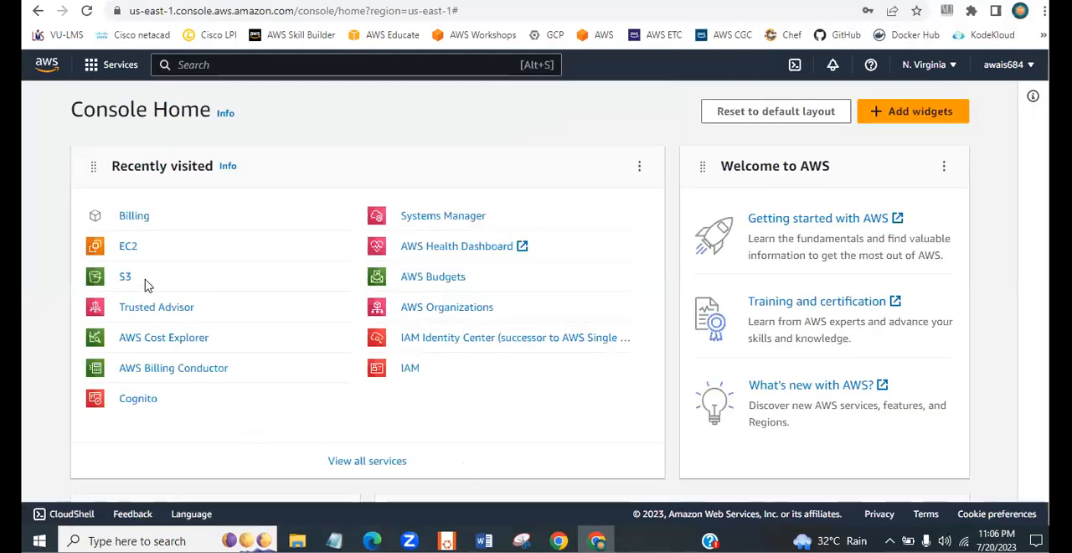
- Open the EC2 Instances list as the root user, refresh it and examine the instance's details in N. Virginia
click(127, 251)
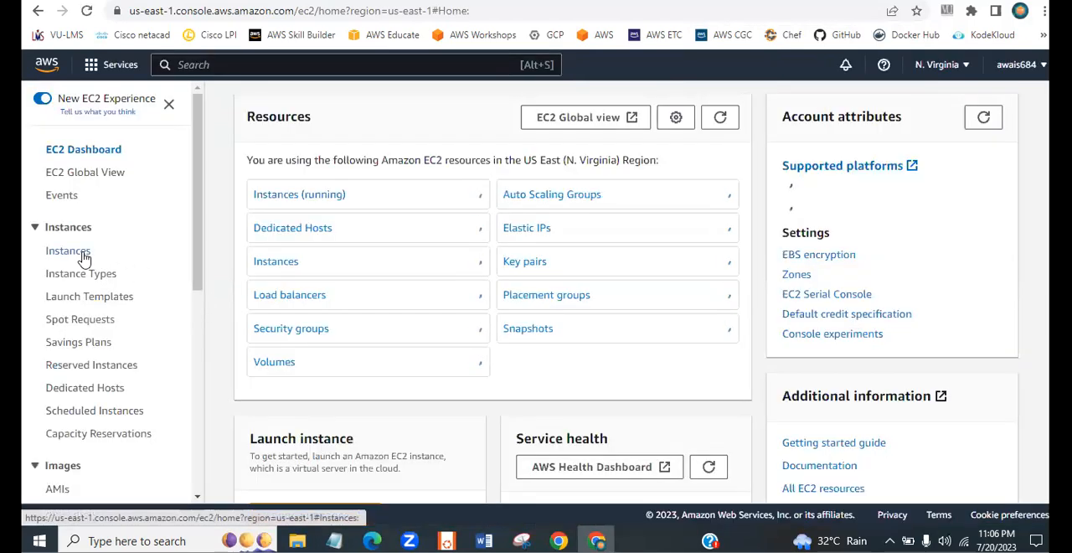
click(84, 254)
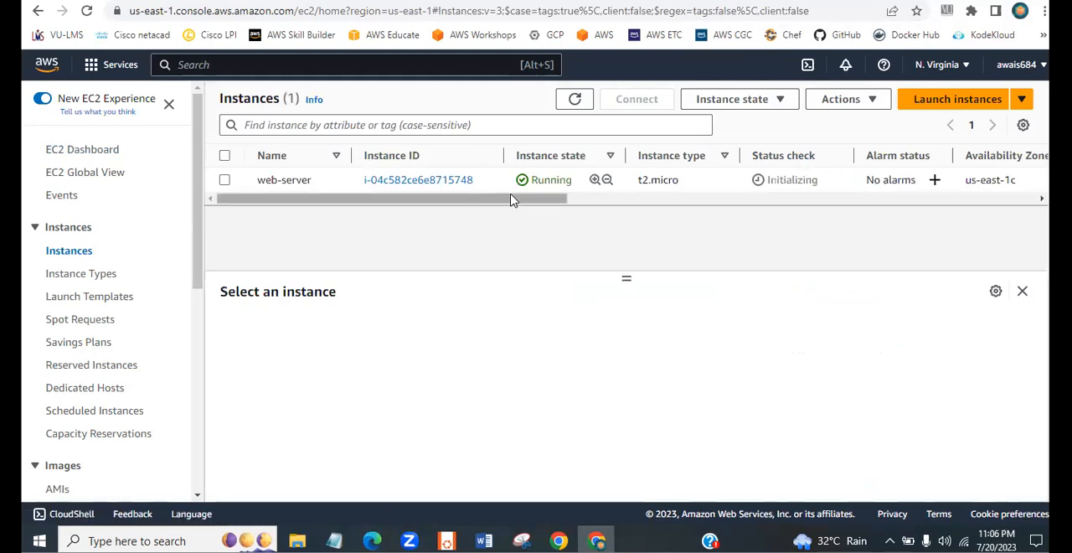
drag(510, 198, 679, 201)
click(575, 99)
drag(510, 200, 245, 231)
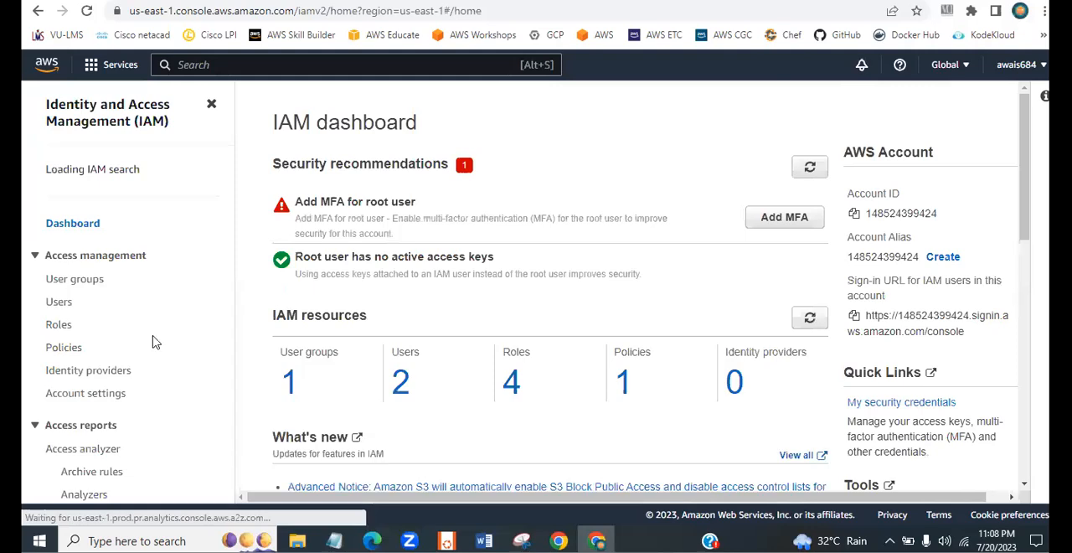
- Open the permissions of new-group under the IAM user groups and start attaching existing policies to it
click(70, 292)
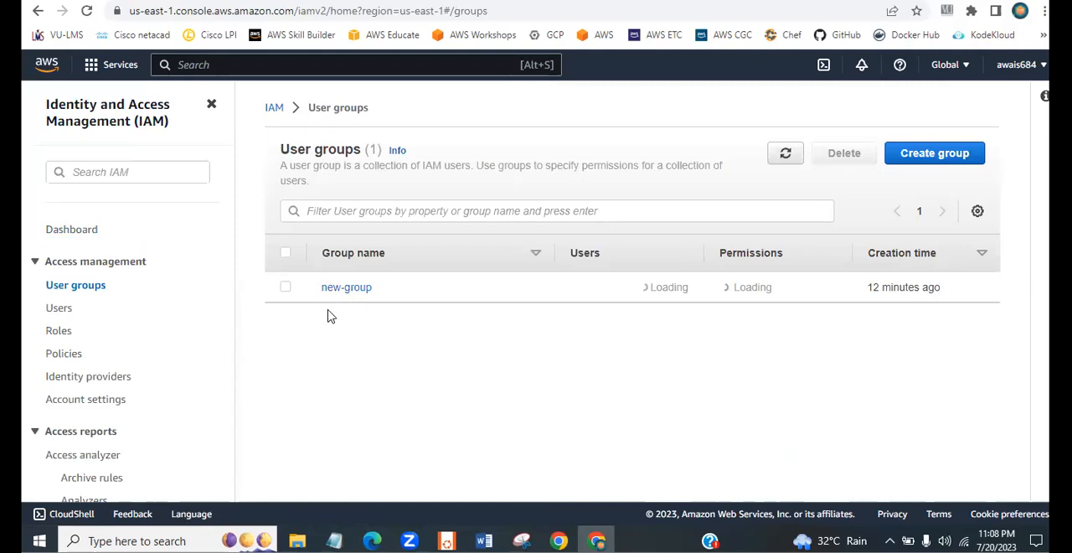
click(343, 287)
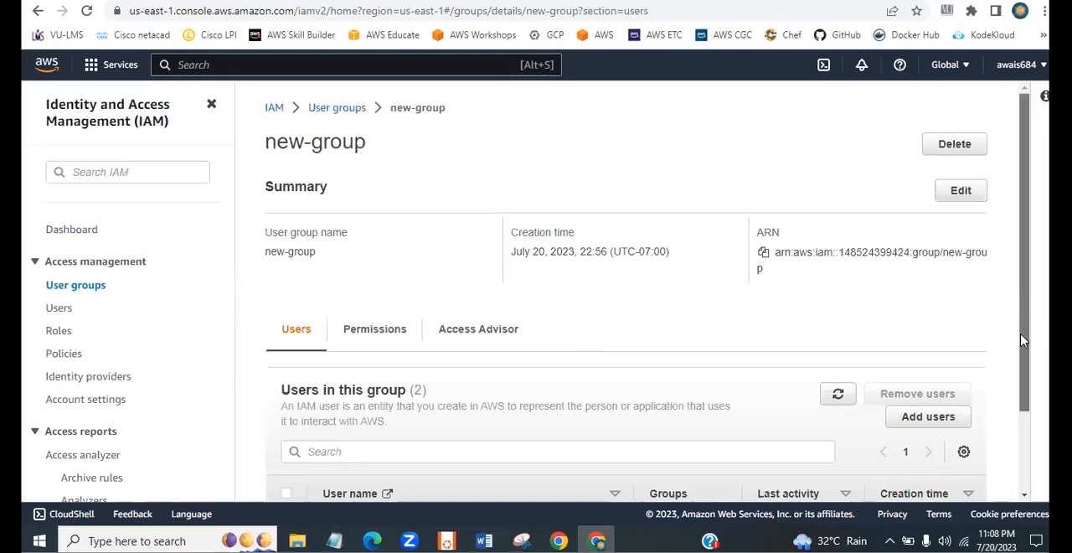
scroll(694, 338, down, 1)
click(377, 279)
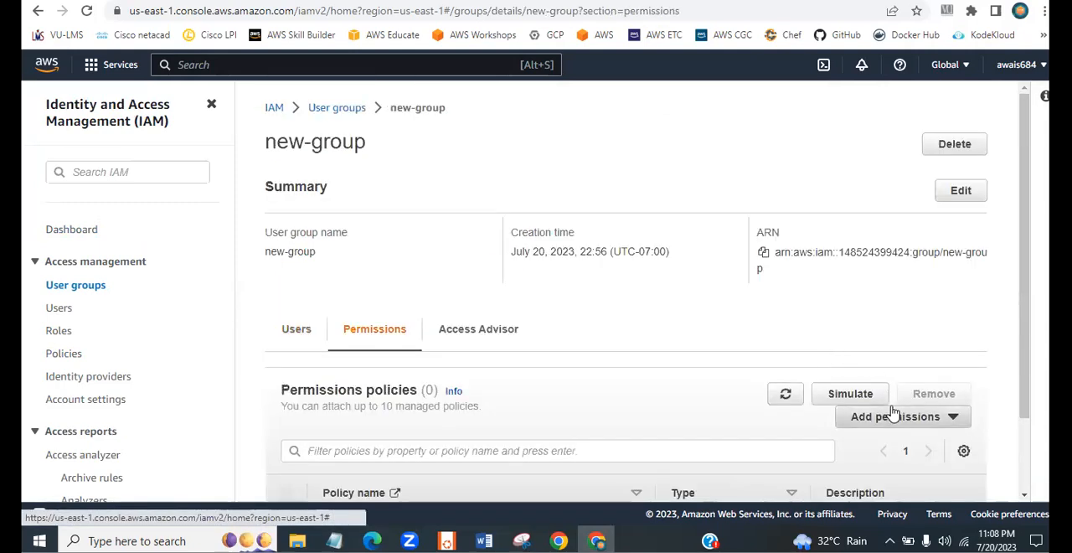
click(933, 423)
drag(1025, 371, 1029, 474)
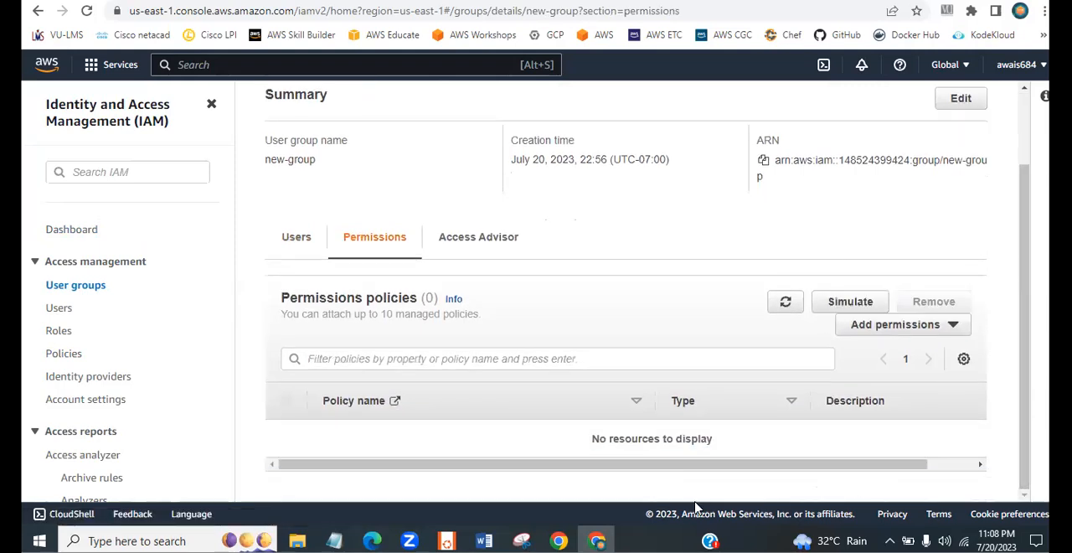
click(930, 327)
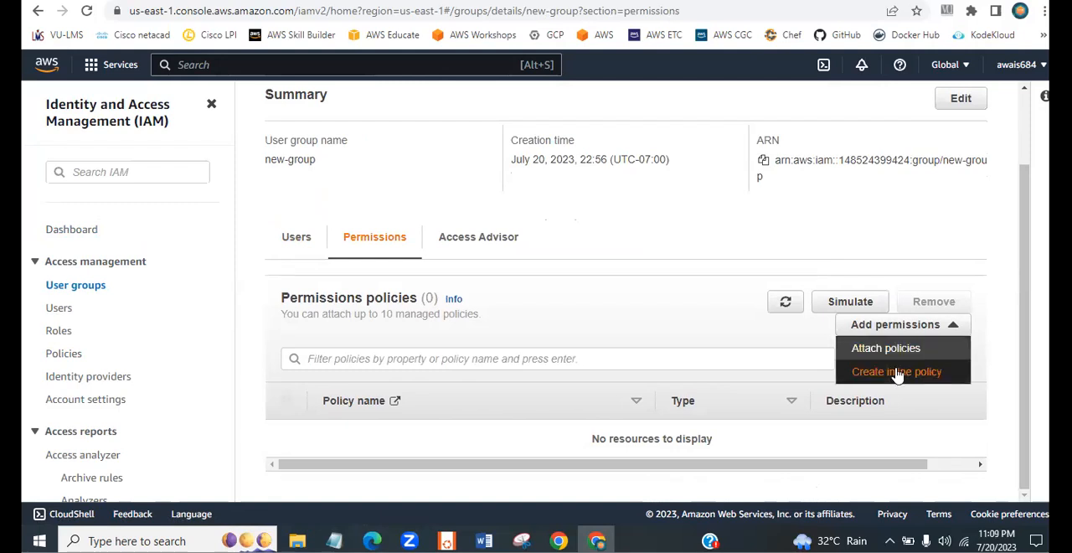
click(892, 361)
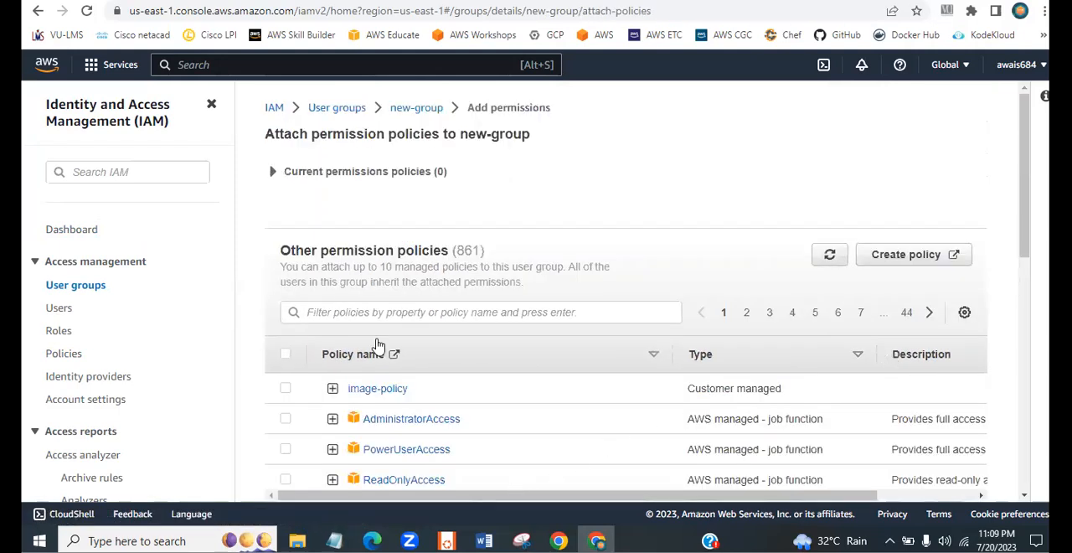
click(536, 312)
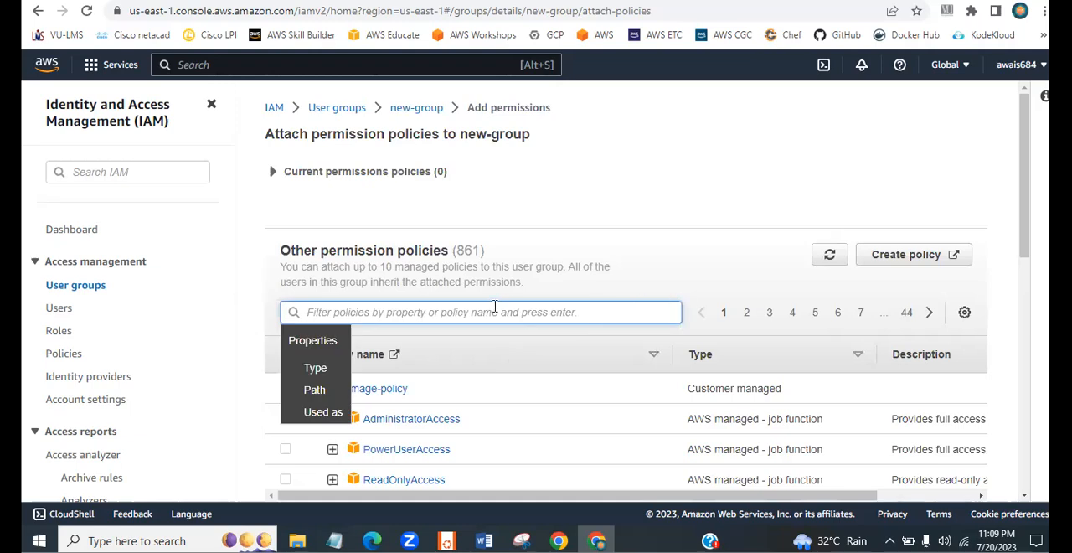
text(ec2f)
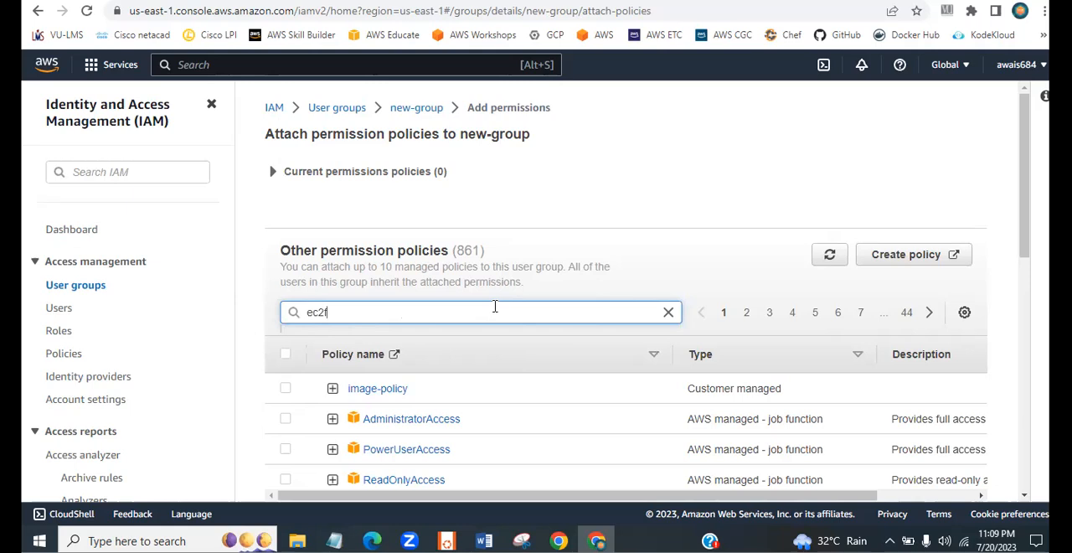
text(ull)
key(BackSpace)
key(BackSpace)
key(BackSpace)
key(BackSpace)
drag(1024, 176, 1006, 338)
scroll(494, 296, up, 4)
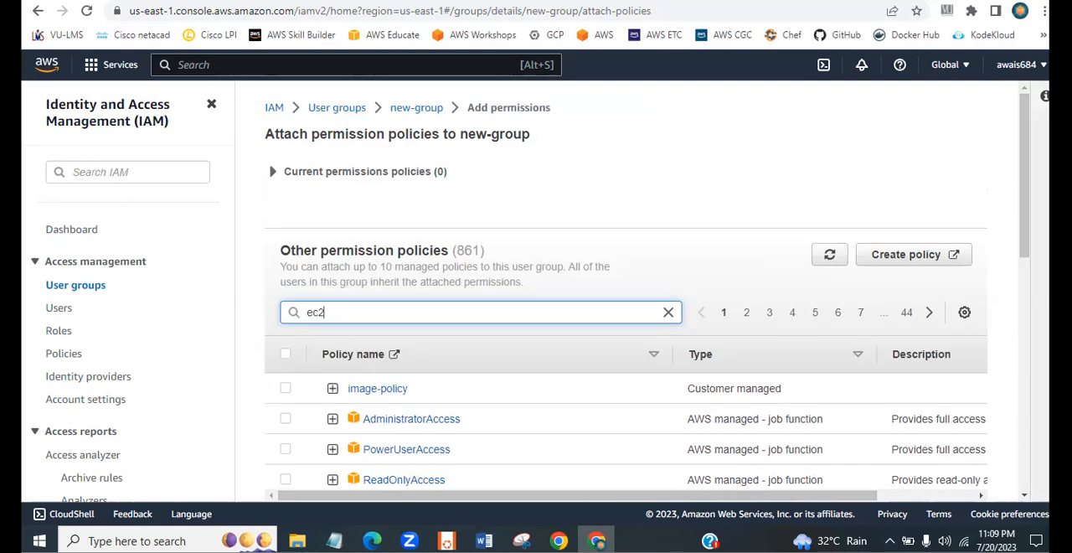
click(830, 254)
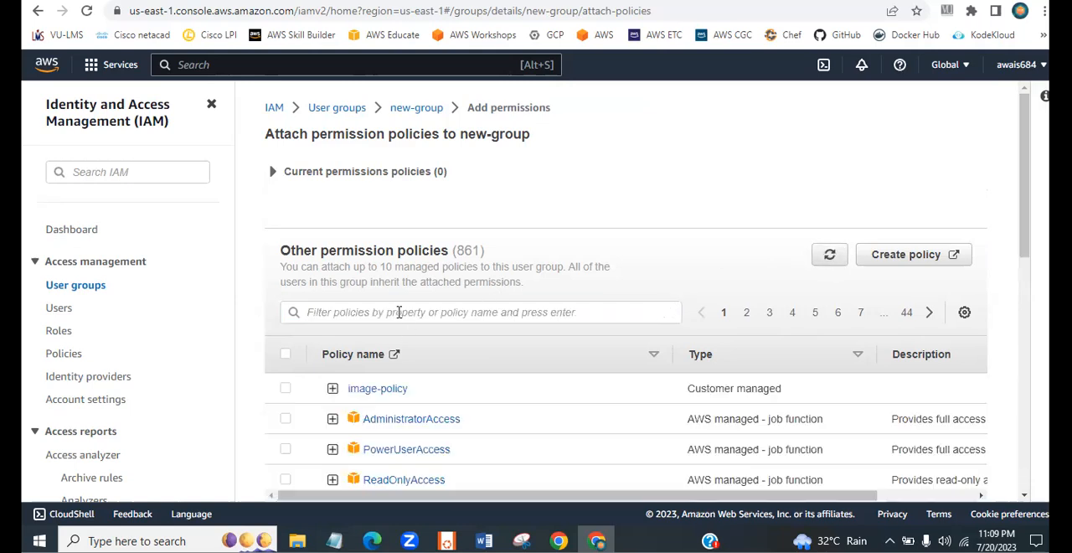
- Filter the permission policies by "ec2" and attach AmazonEC2FullAccess to new-group
click(399, 311)
text(ec2)
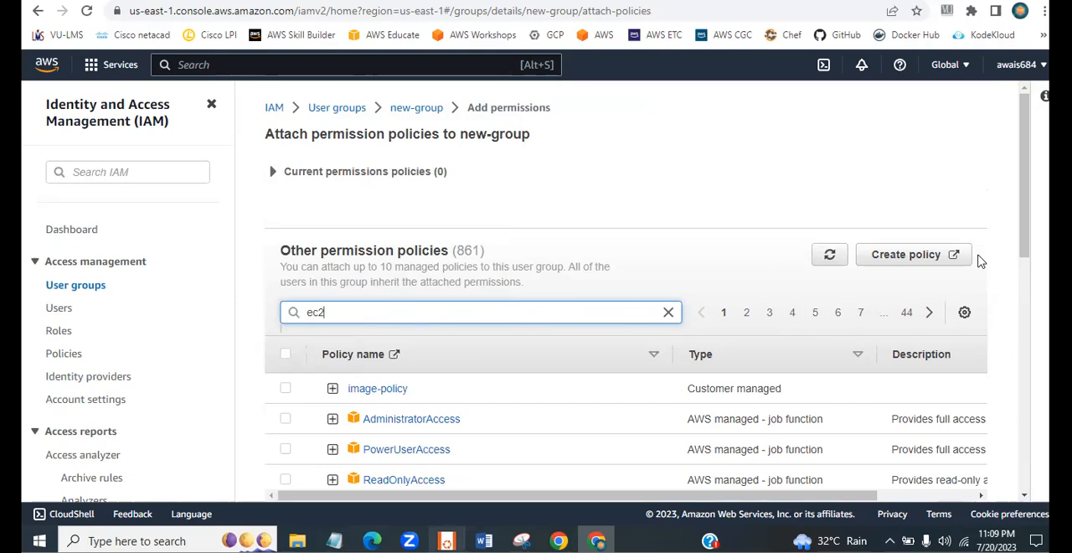
drag(1030, 247, 1028, 273)
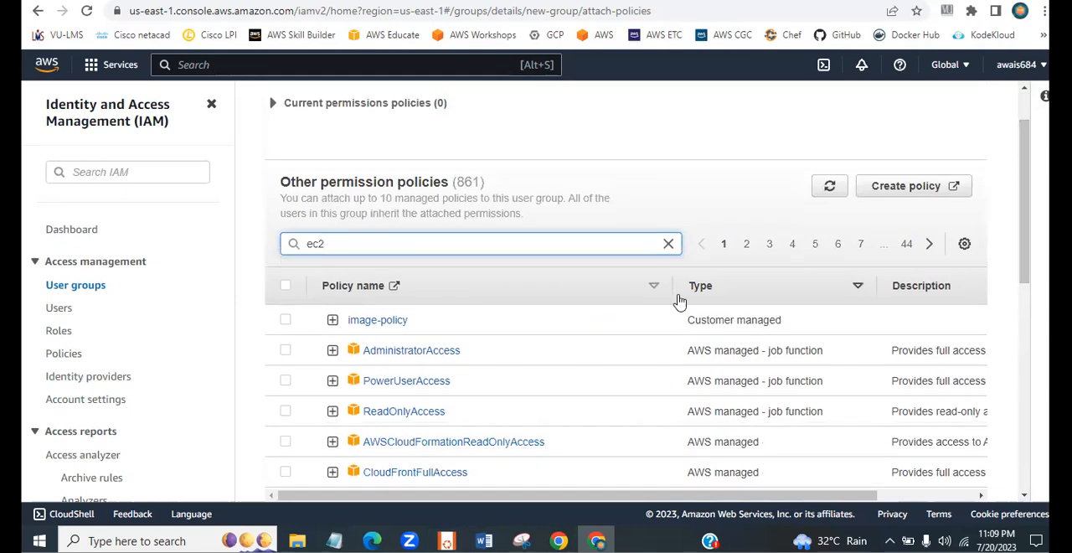
key(Return)
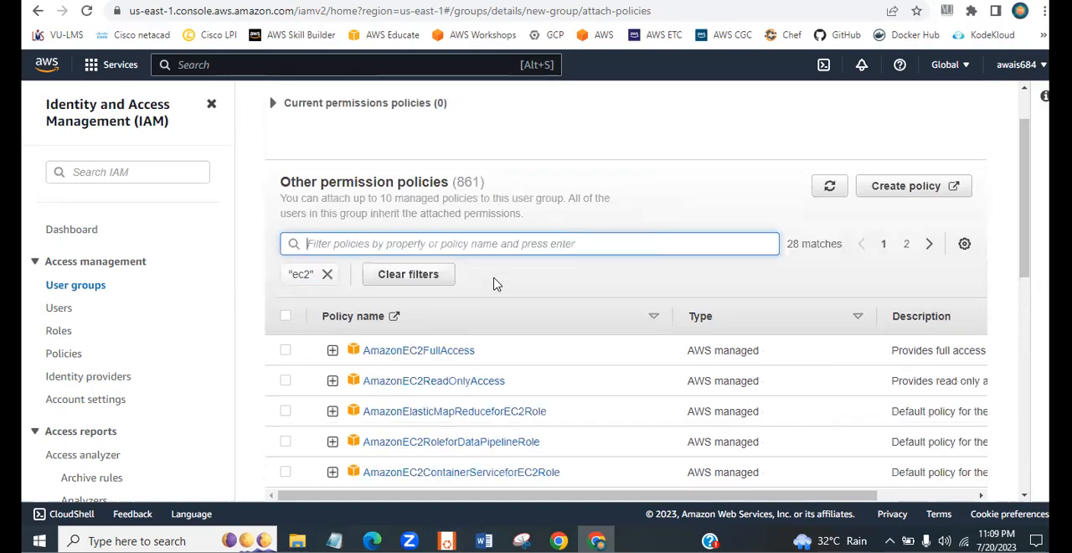
click(285, 350)
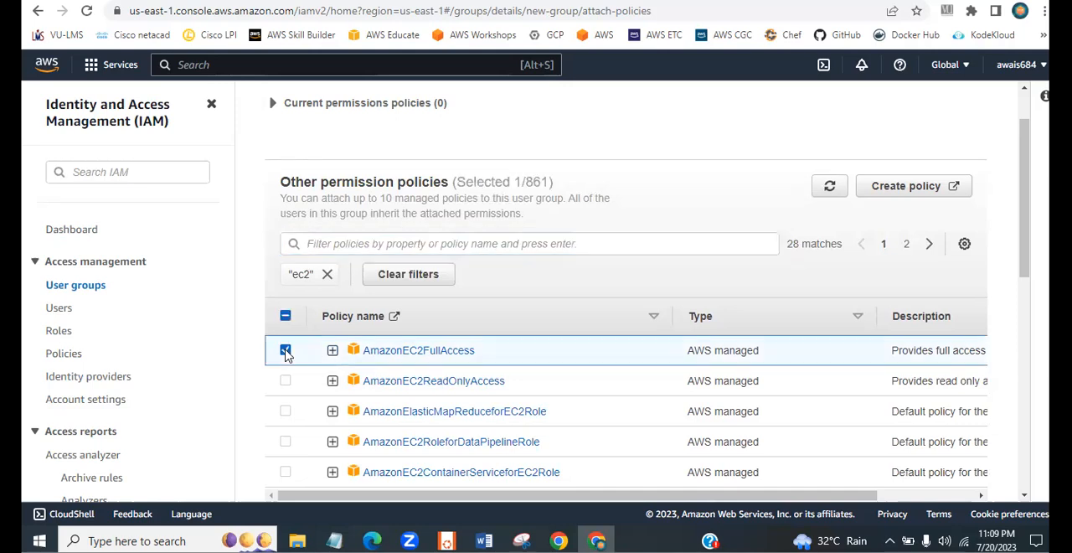
drag(1024, 209, 1032, 499)
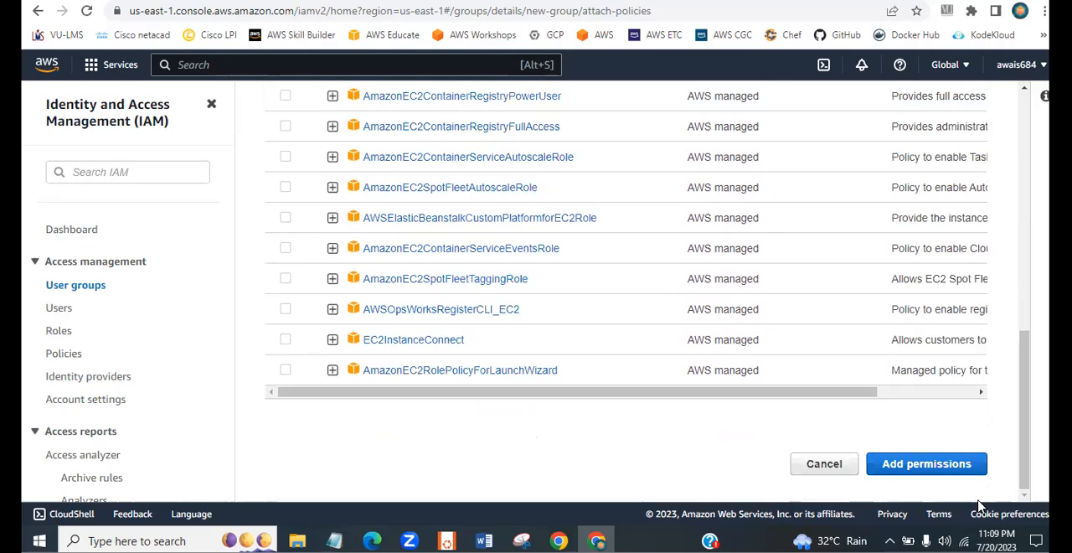
click(932, 465)
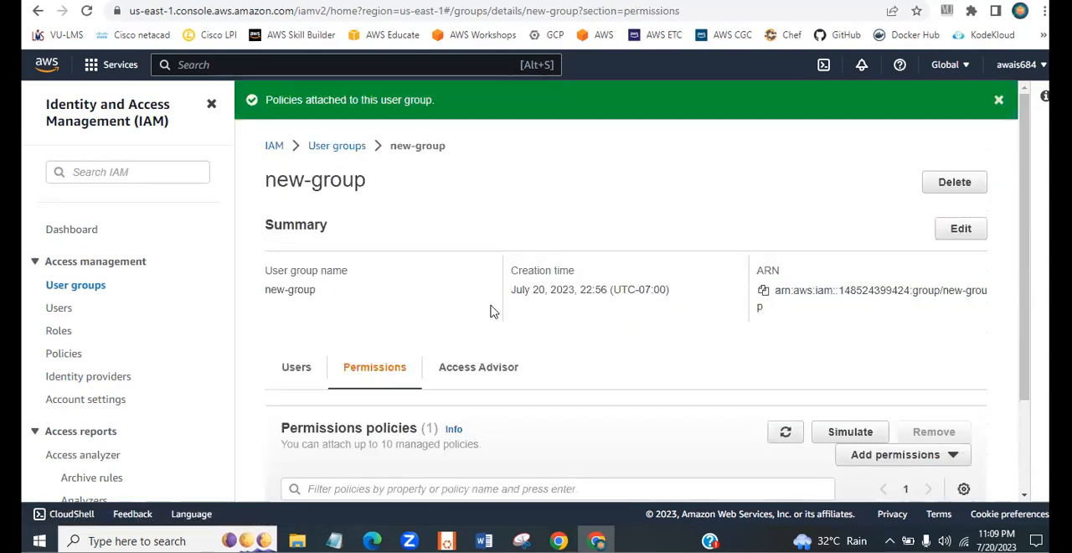
- Dismiss the notification and review new-group's attached policies and its member users
click(1000, 101)
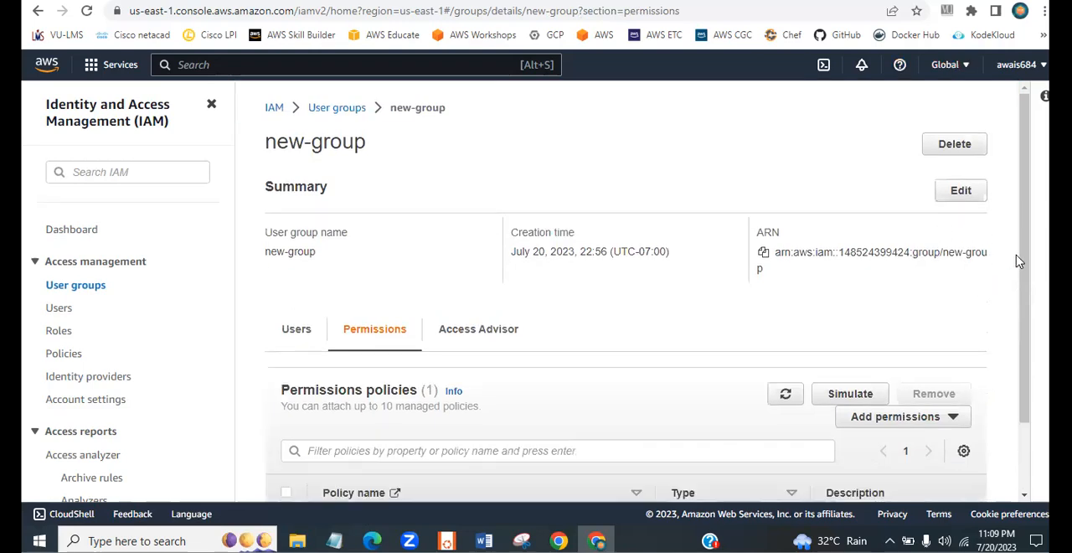
scroll(1018, 261, down, 2)
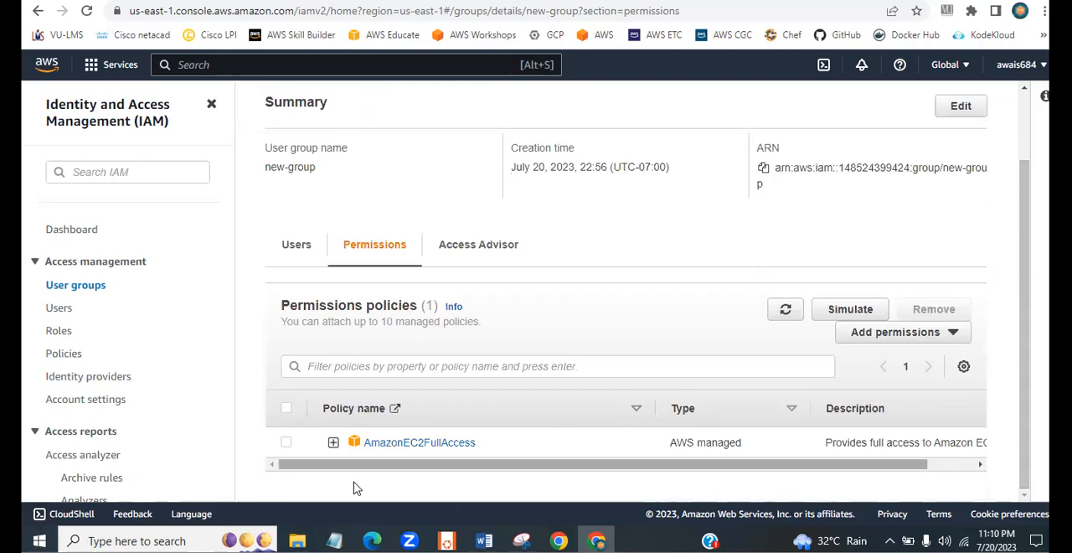
click(303, 251)
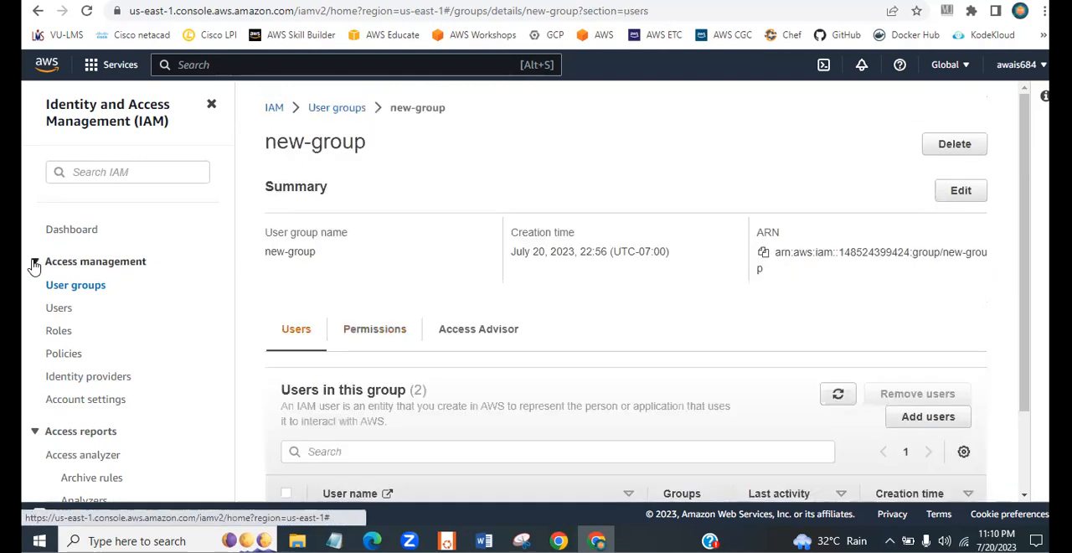